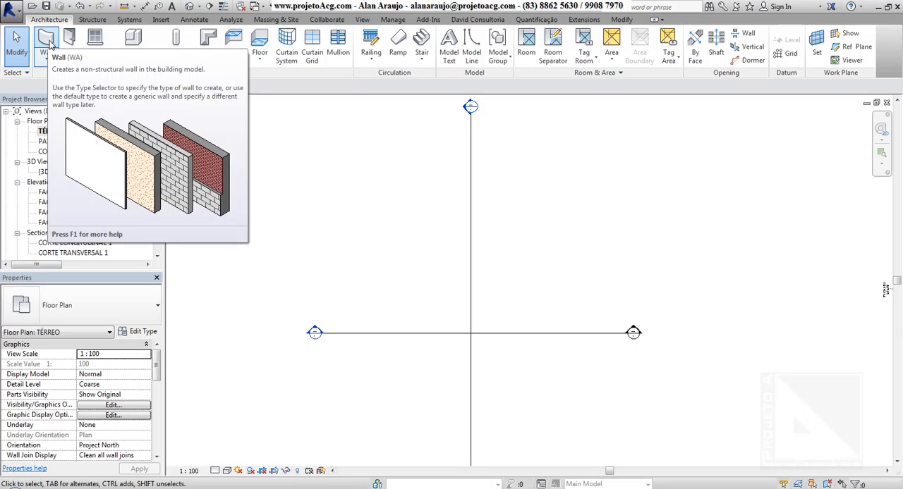
Draw a horizontal 15cm basic wall about 2.50 m long, with height up to PAVIMENTO 1 and the location line at Wall Centerline.
left_click(50, 43)
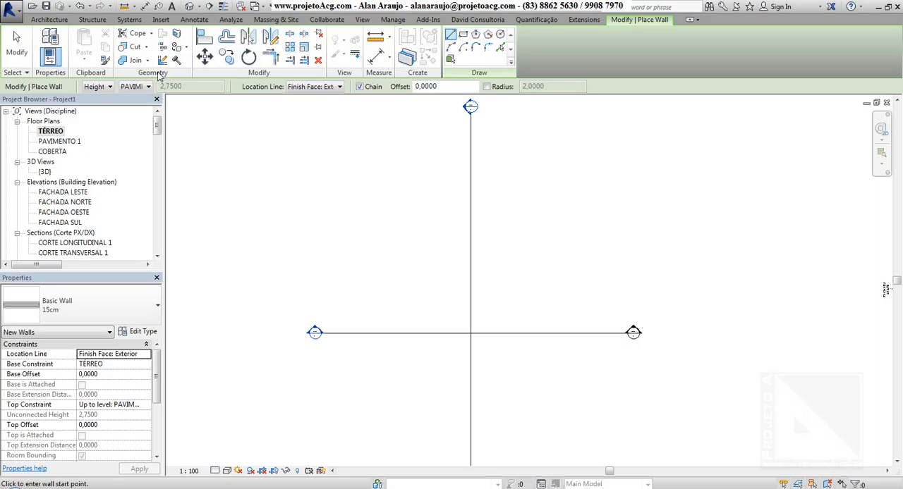
left_click(99, 88)
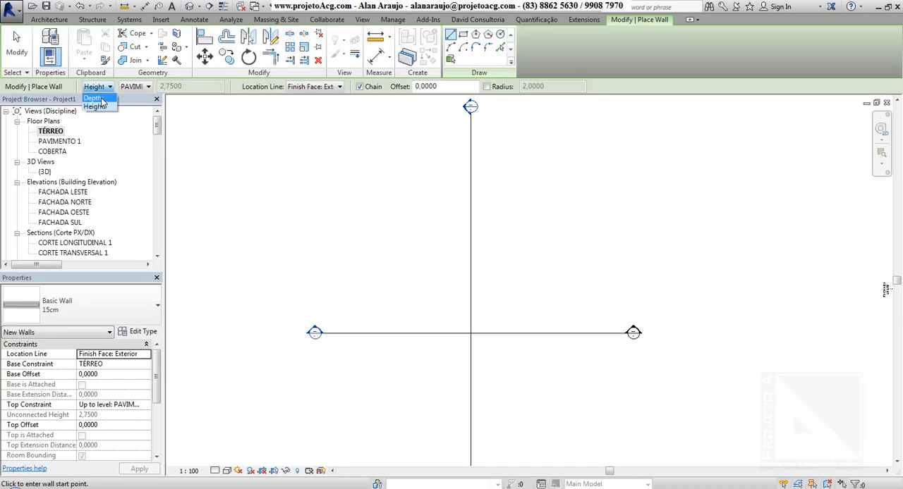
left_click(162, 89)
left_click(147, 86)
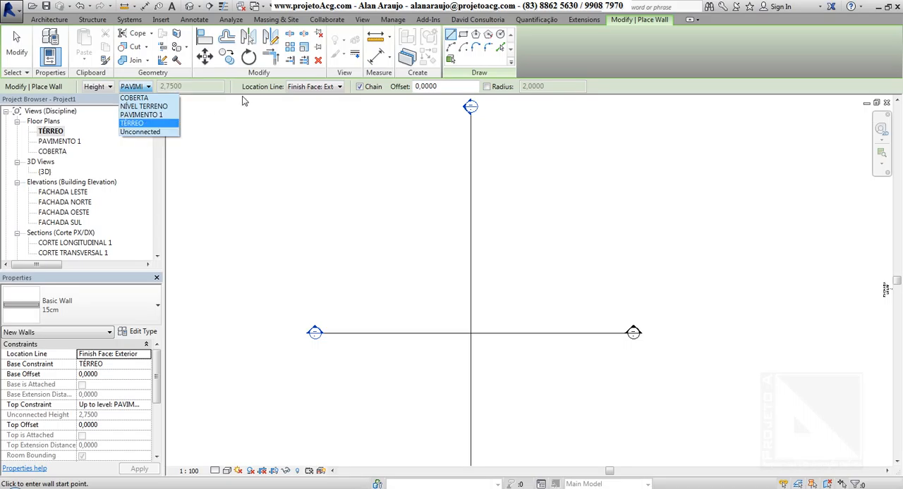
left_click(141, 114)
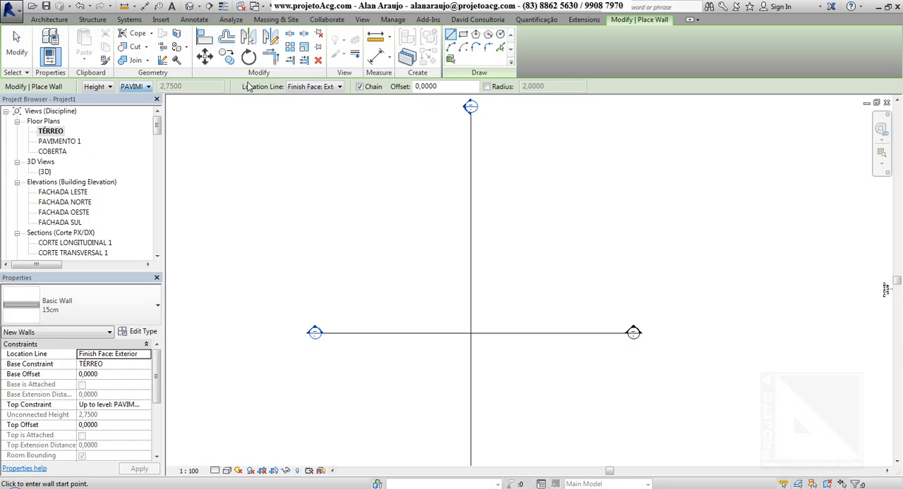
left_click(313, 86)
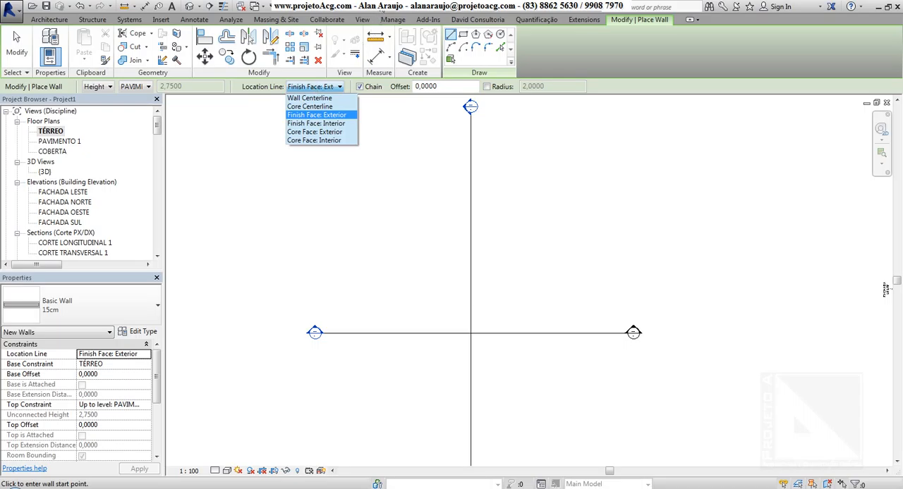
left_click(305, 99)
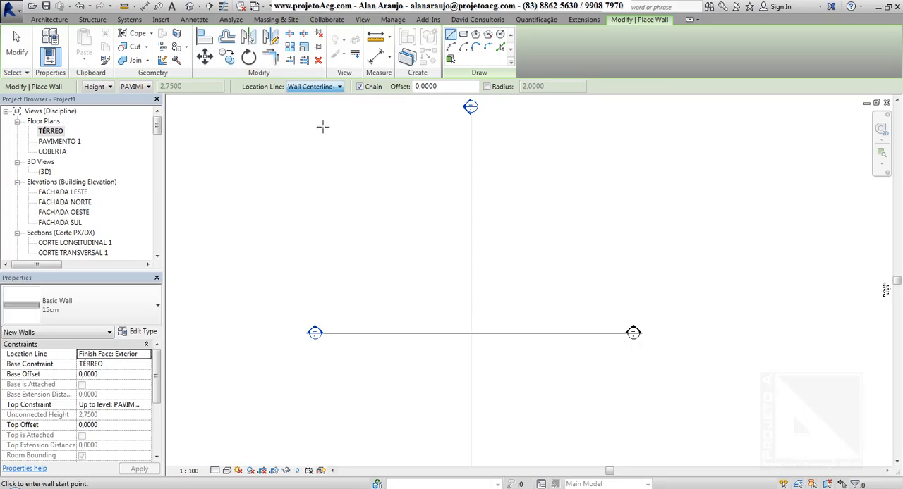
scroll(374, 262, "up", 4)
left_click(339, 281)
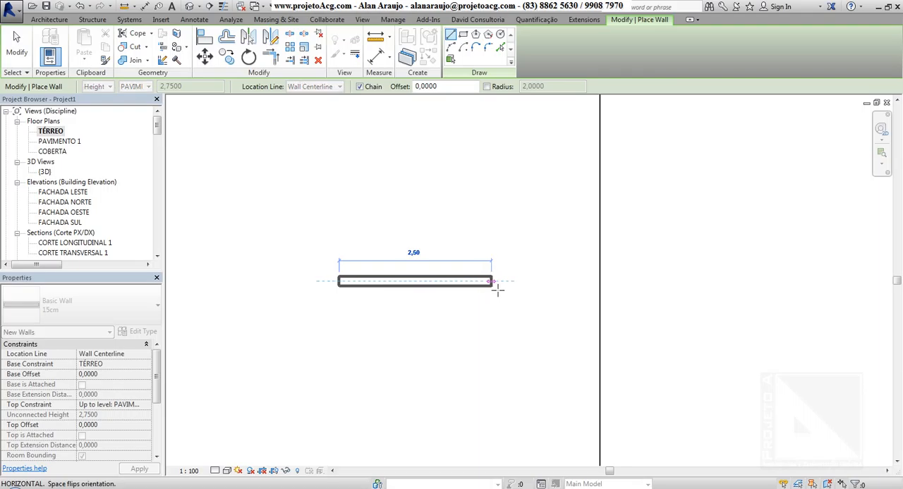
left_click(492, 282)
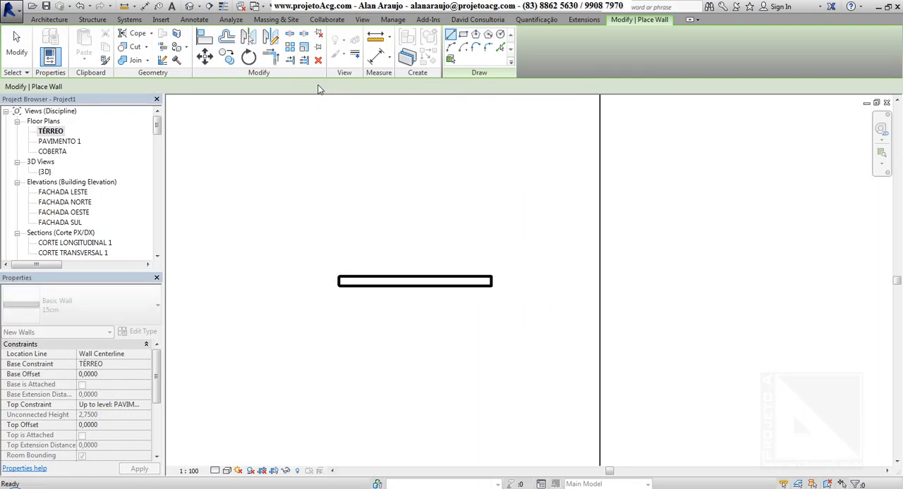
key("Escape")
Change the wall type to 13cm Int. Pintura e cerâmica and inspect its layer structure with the assembly preview.
left_click(314, 86)
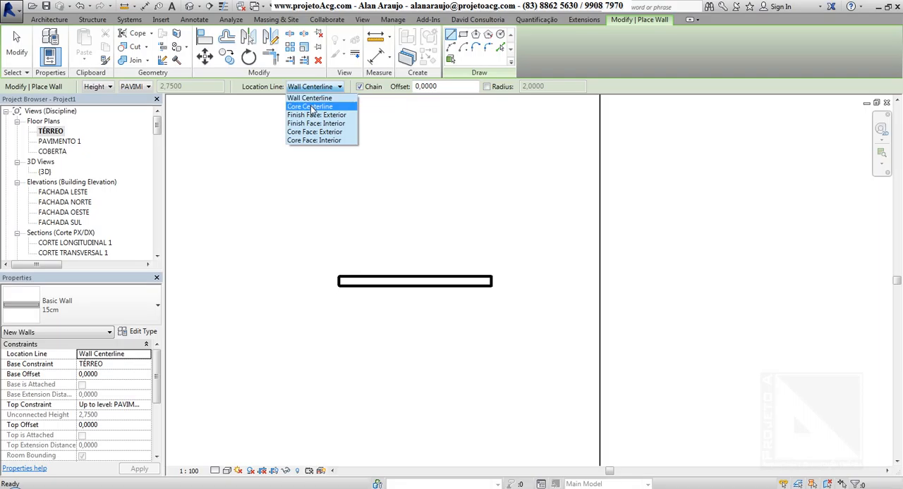
left_click(103, 274)
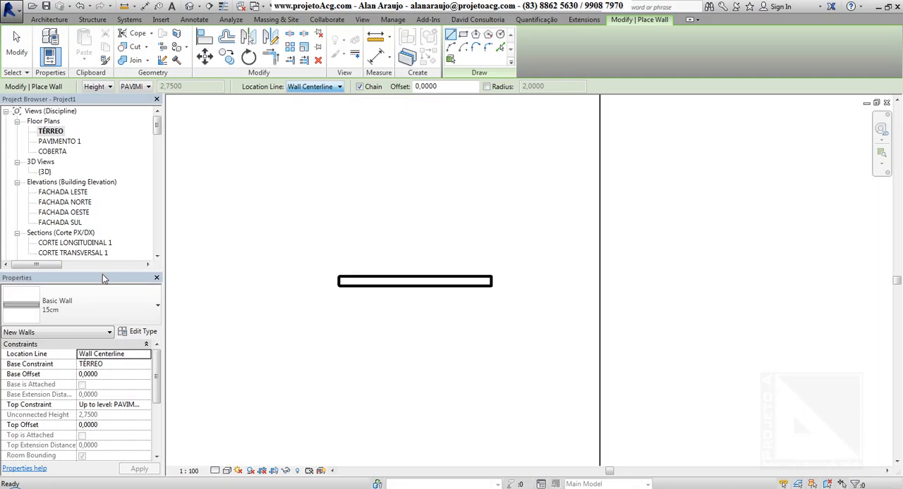
left_click(95, 297)
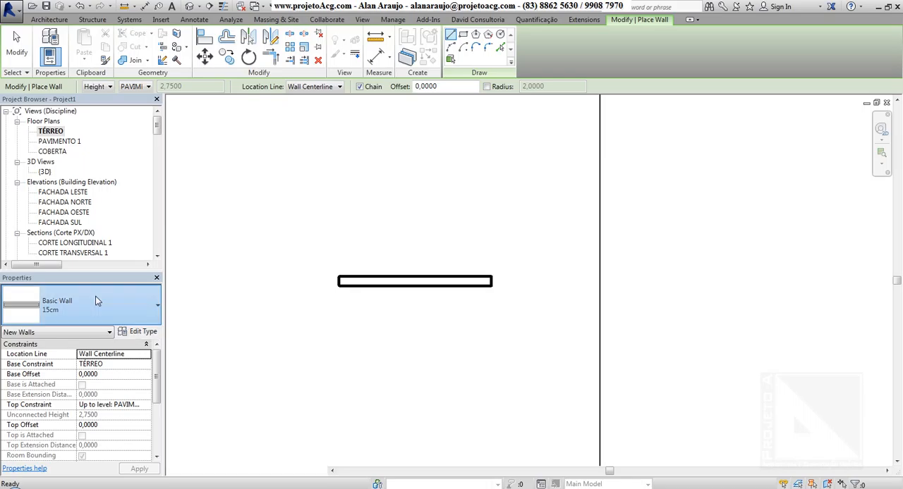
left_click(96, 301)
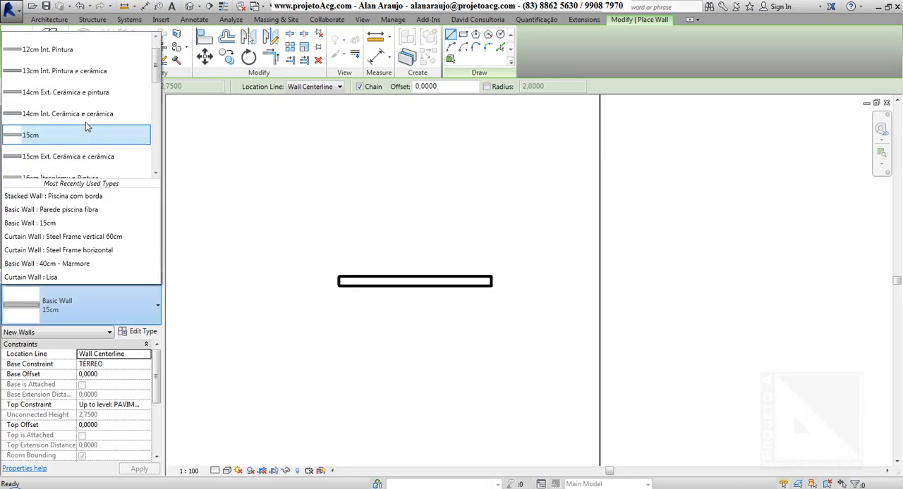
scroll(86, 125, "up", 1)
left_click(86, 97)
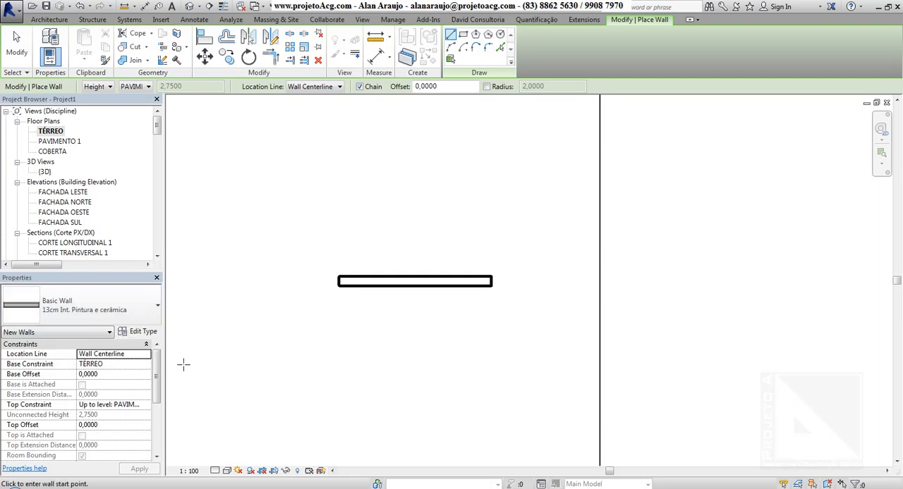
left_click(139, 332)
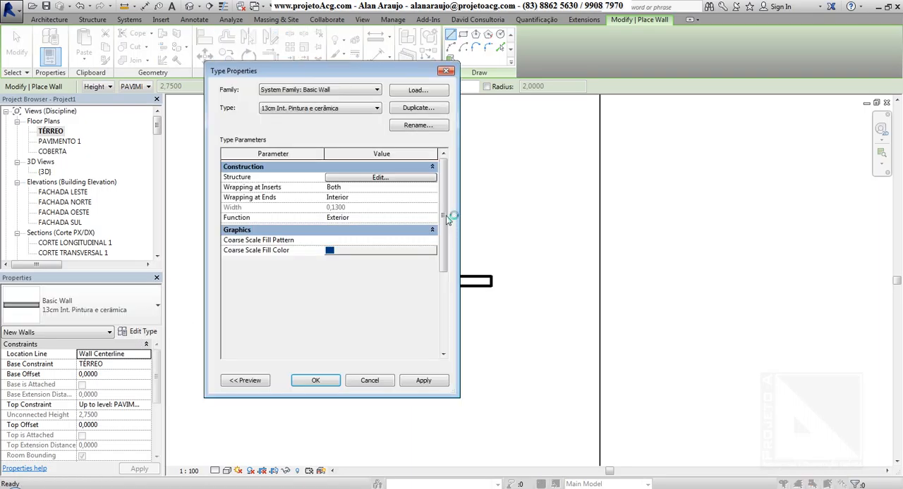
left_click(393, 178)
left_click(247, 380)
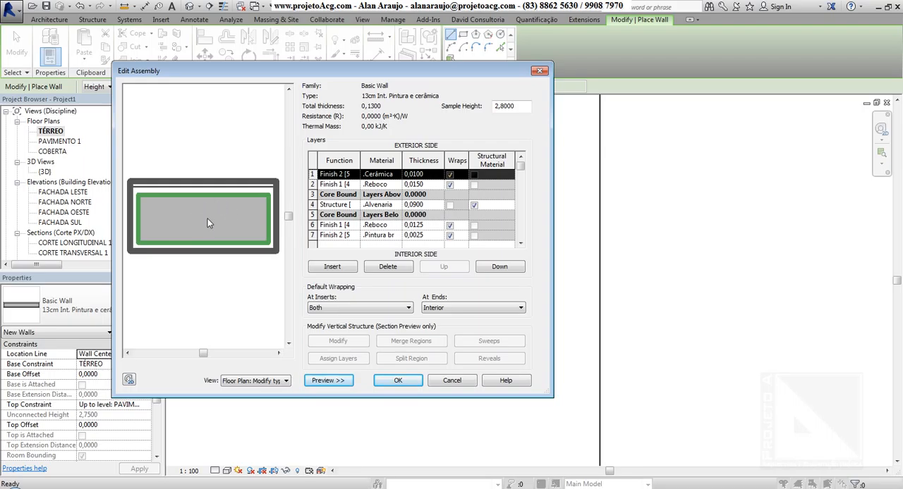
key("Return")
key("Return")
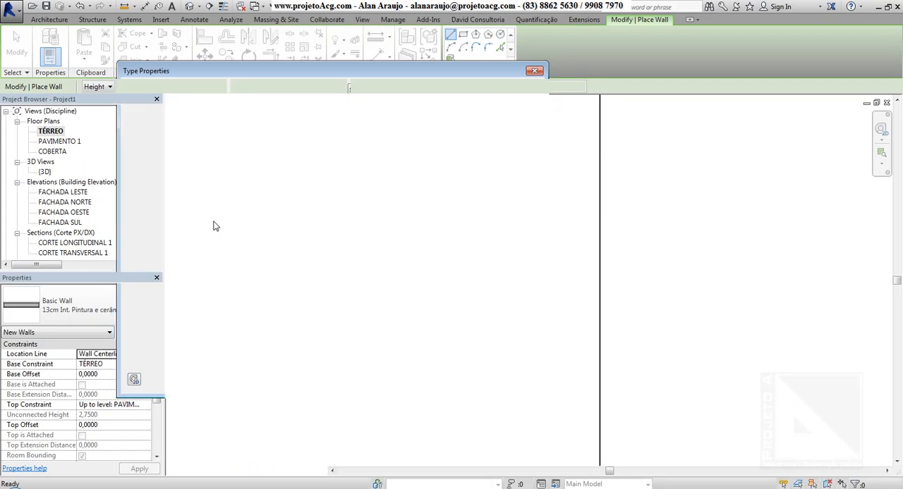
Set the location line for new walls to Finish Face: Exterior.
left_click(330, 90)
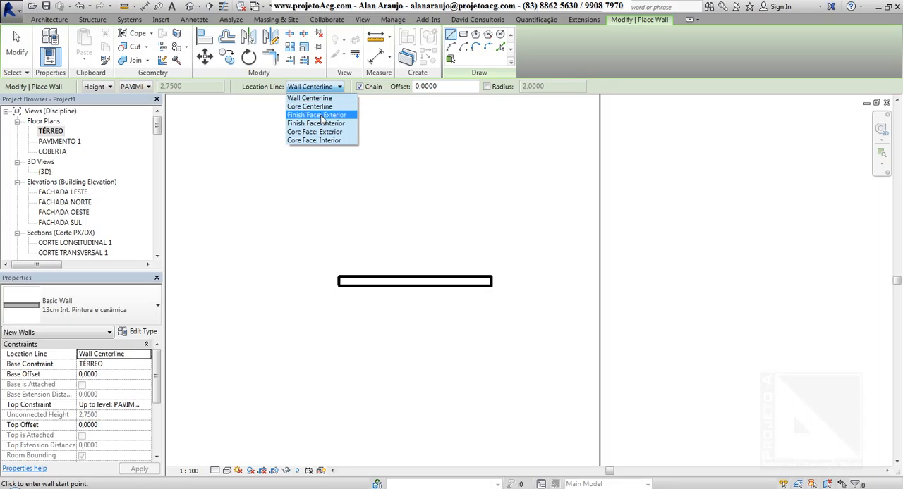
left_click(322, 116)
key("Up")
key("Up")
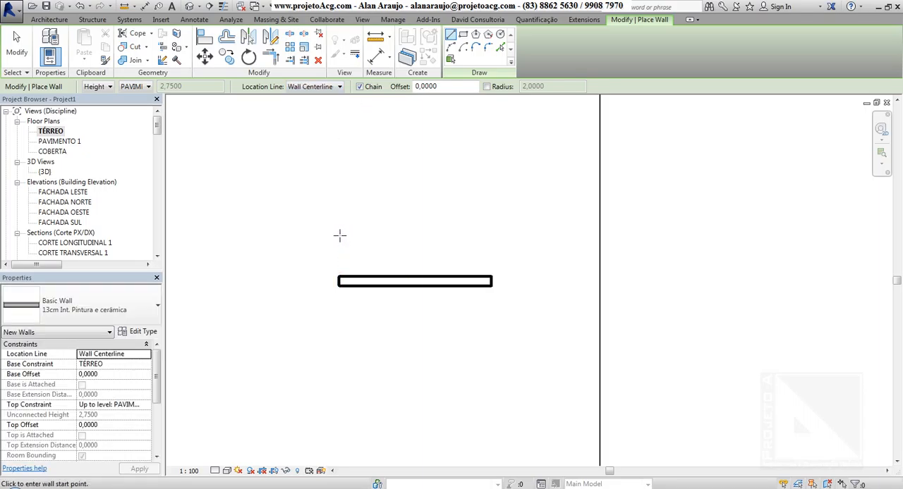
left_click(334, 230)
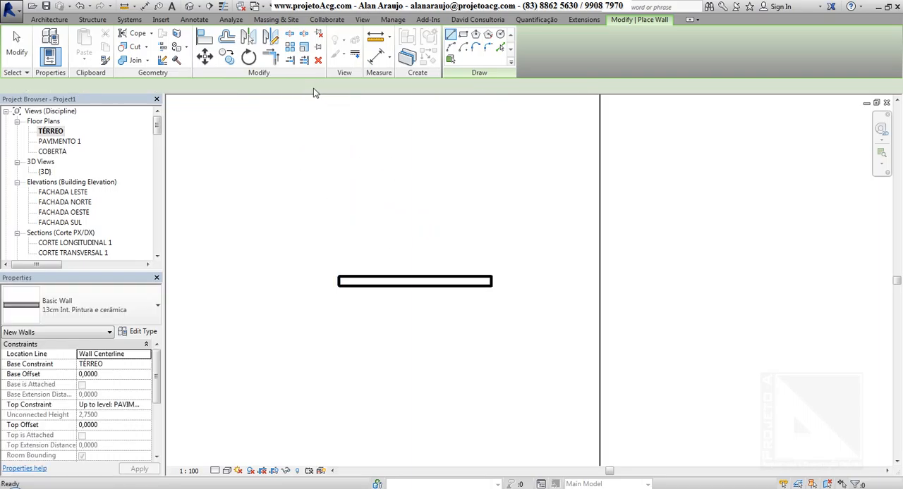
left_click(310, 86)
left_click(312, 117)
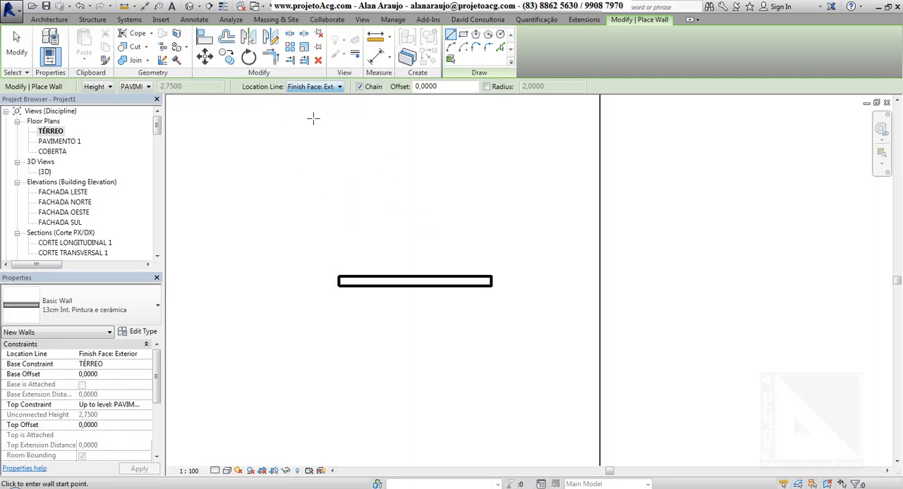
Draw a horizontal wall about 4.10 m long above the first one, flipping its orientation so the exterior face ends on the upper side.
left_click(322, 186)
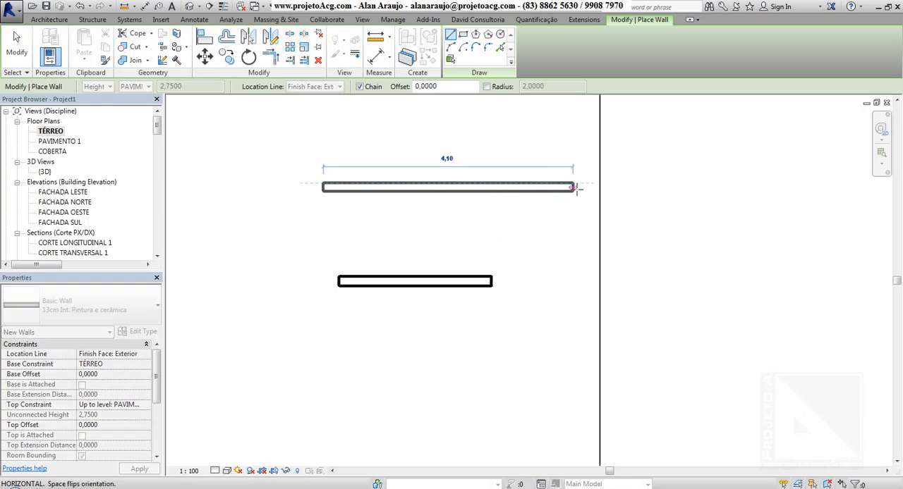
key("space")
key("space")
key("space")
key("space")
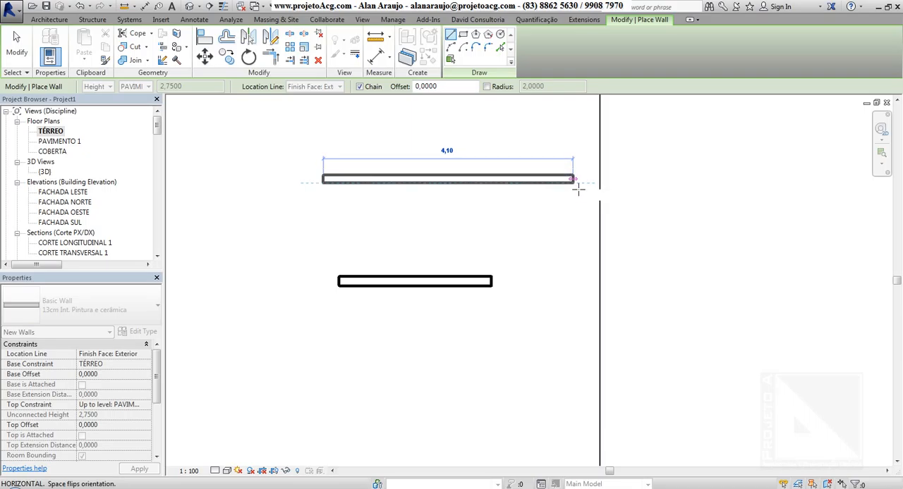
key("space")
key("space")
key("space")
key("space")
key("space")
key("space")
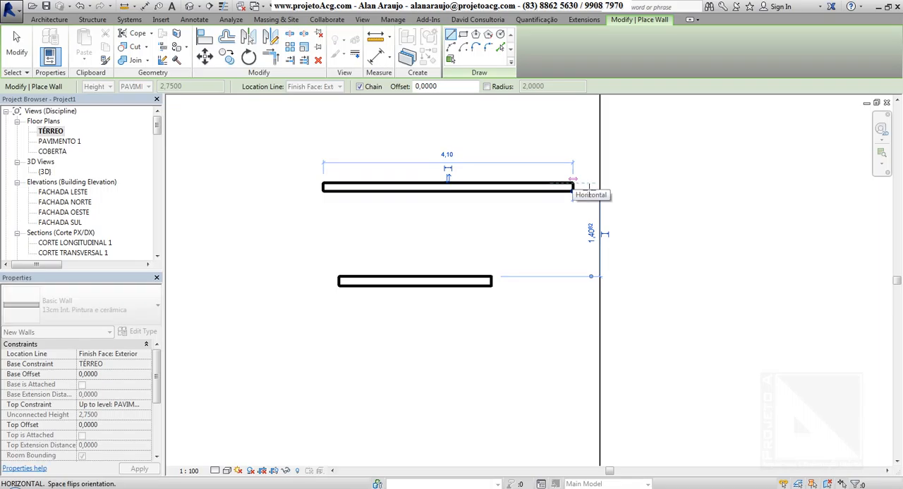
left_click(575, 187)
key("Escape")
middle_click_drag(503, 160, 383, 187)
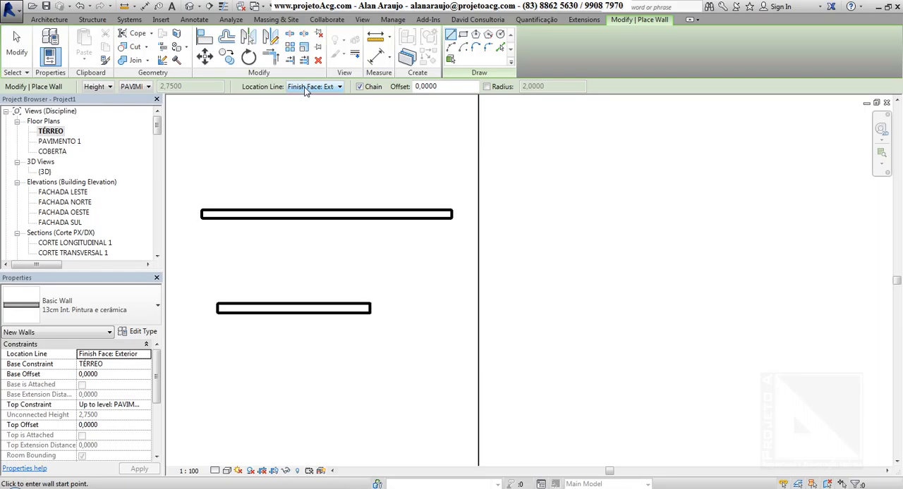
left_click(543, 252)
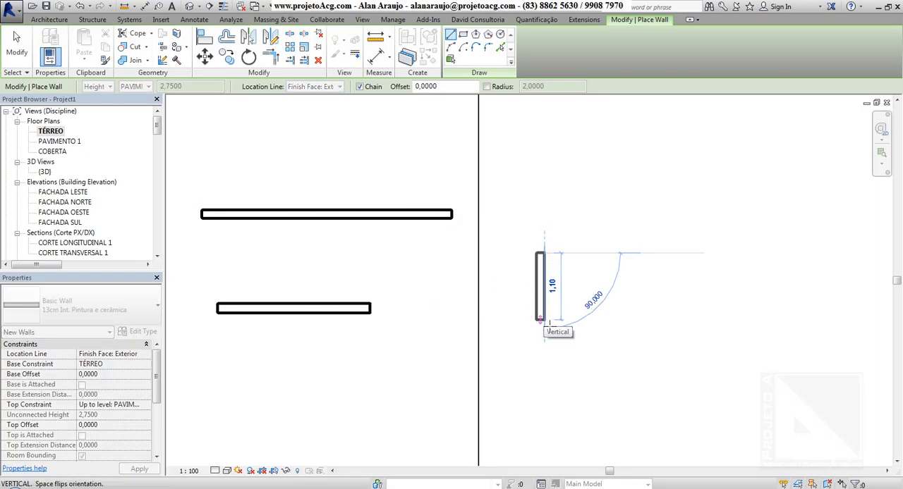
key("Escape")
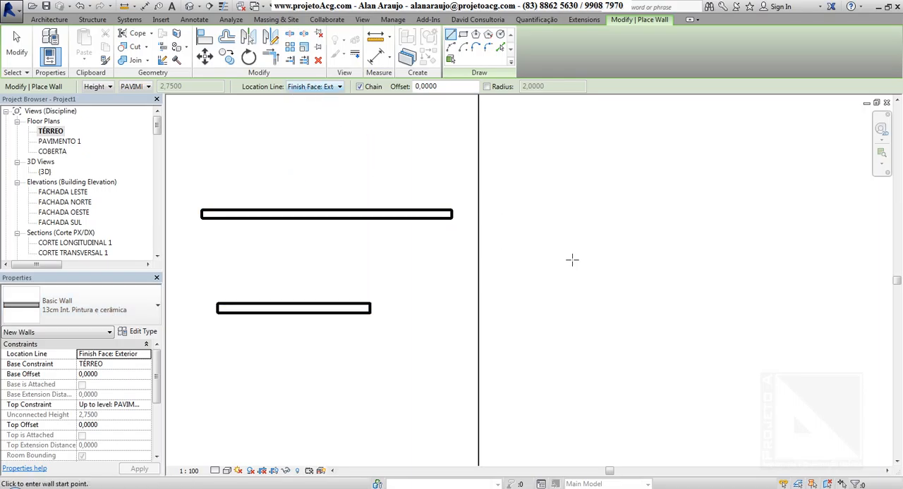
Draw a closed rectangular room clockwise with four chained walls, about 2.64 m clear between its upper and lower walls, beyond the vertical section line.
middle_click_drag(572, 260, 409, 219)
left_click(465, 236)
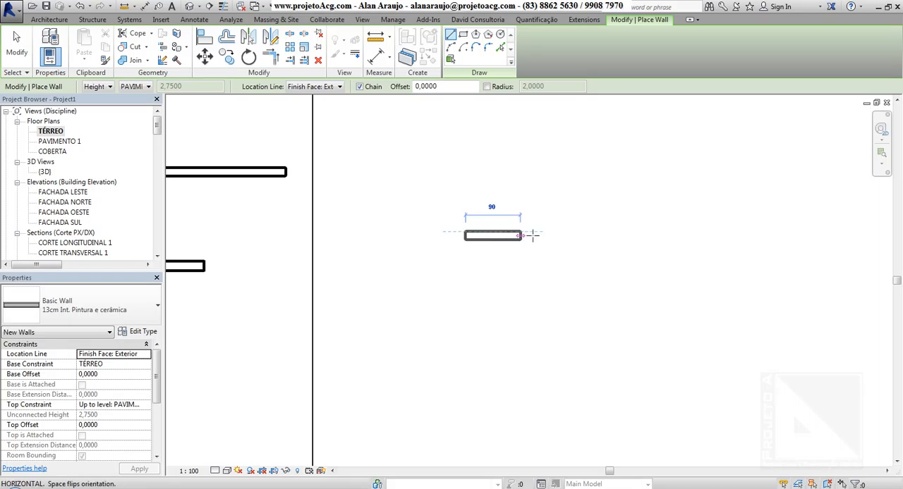
left_click(697, 236)
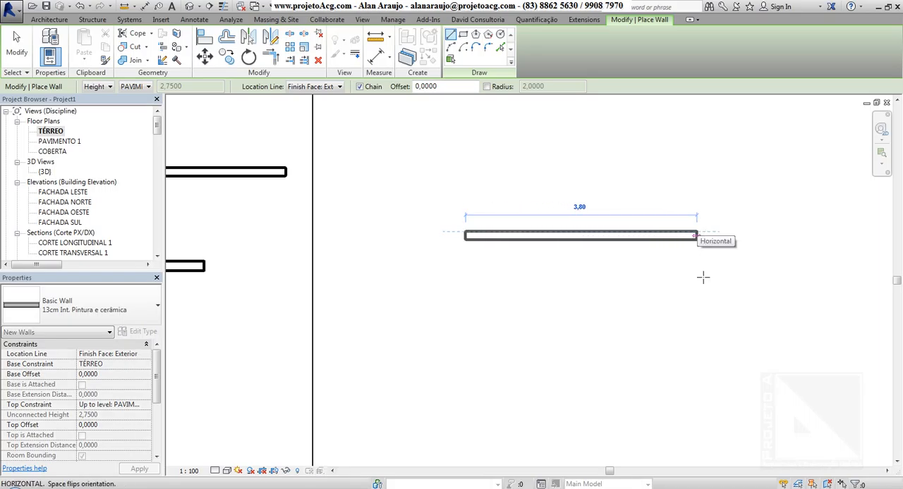
left_click(697, 406)
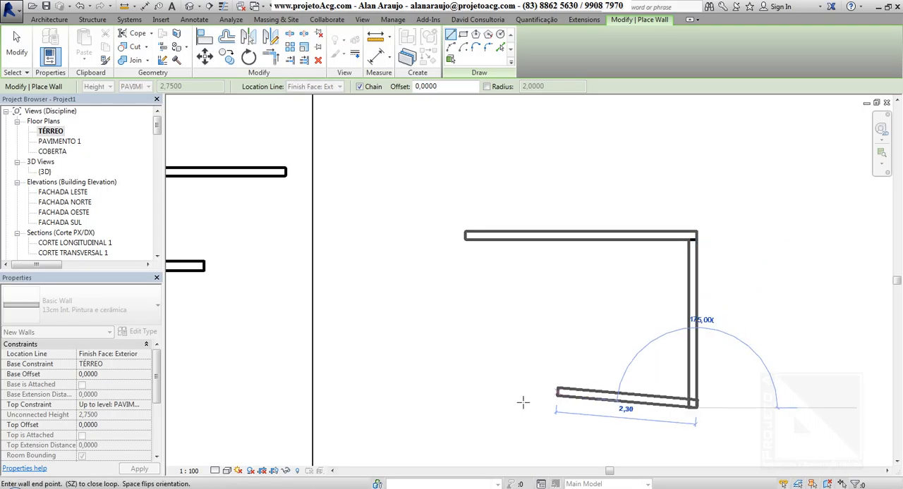
left_click(467, 407)
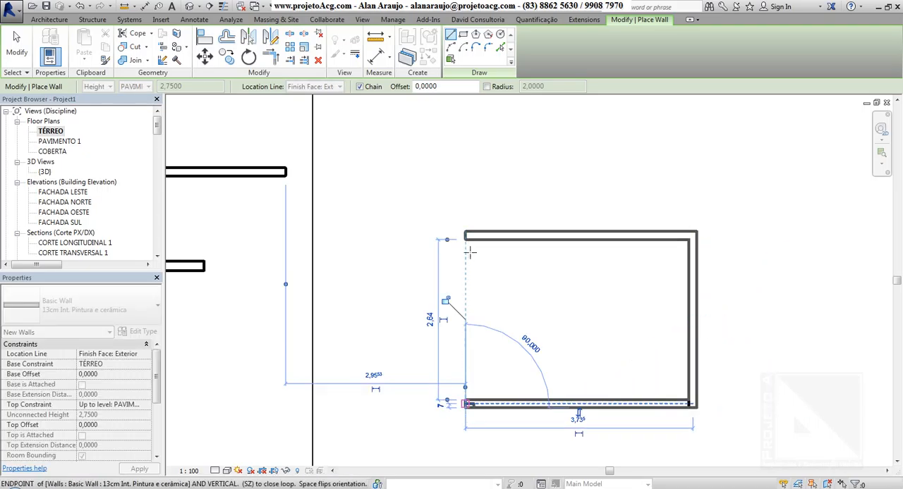
left_click(466, 237)
key("Escape")
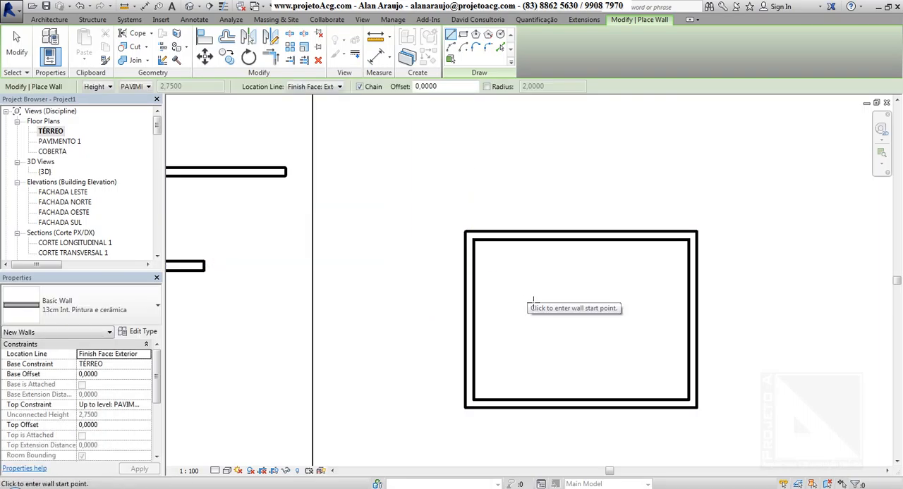
With the location line set to Finish Face: Interior, draw a closed rectangular room about 3.40 by 0.90 m above the existing room using four chained walls.
left_click(315, 87)
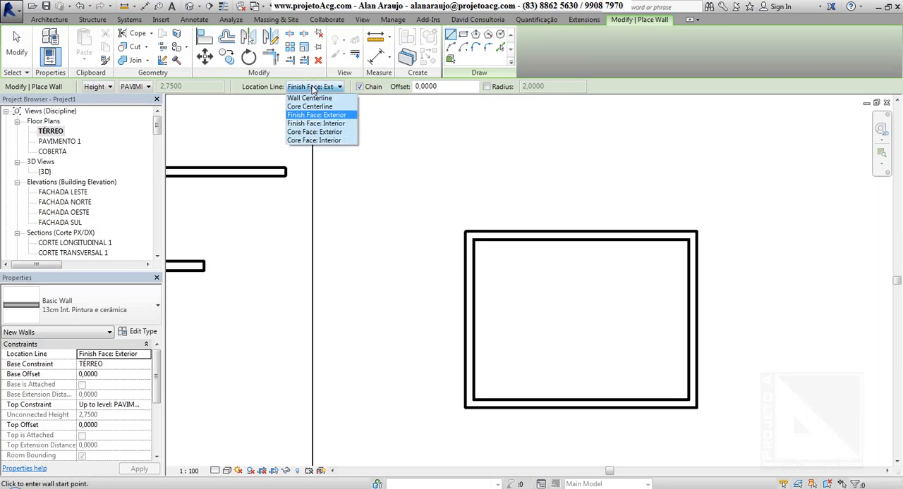
left_click(314, 125)
middle_click_drag(479, 264, 490, 359)
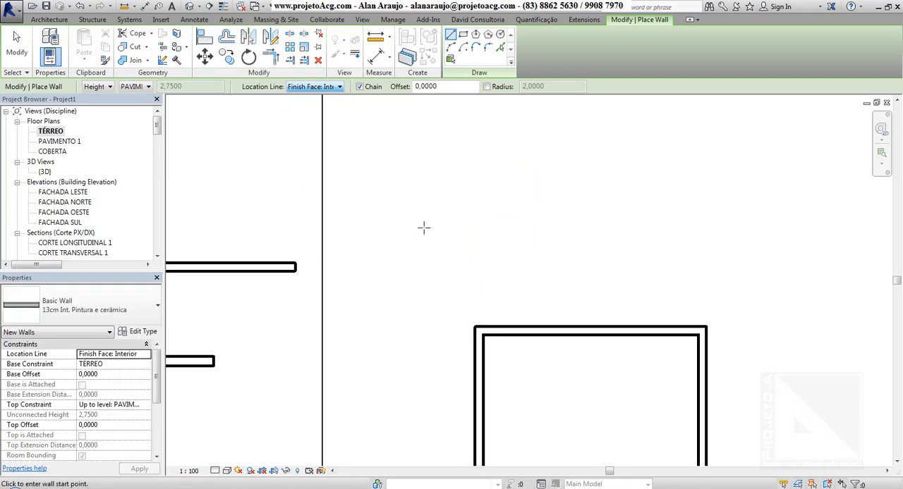
left_click(413, 177)
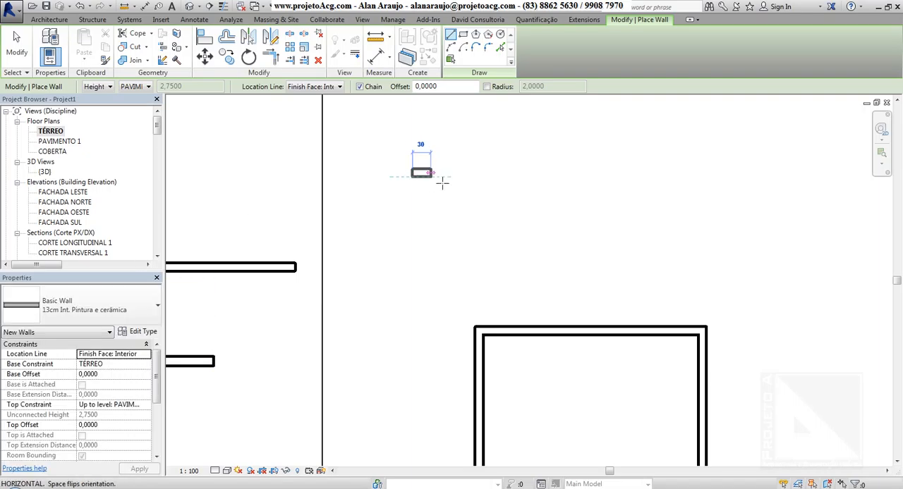
left_click(590, 184)
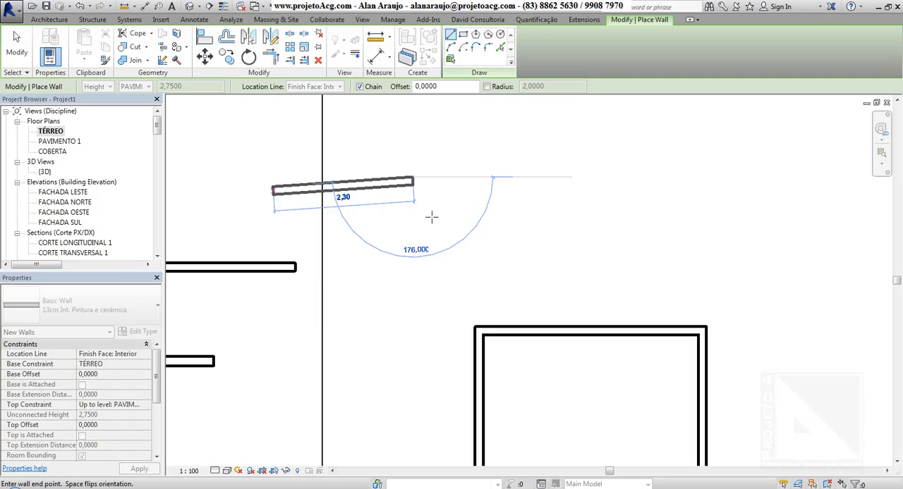
left_click(621, 212)
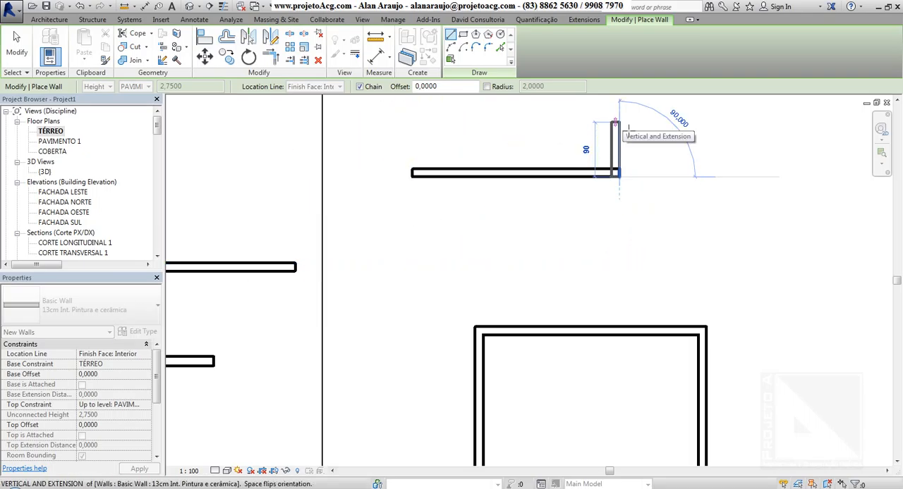
left_click(578, 126)
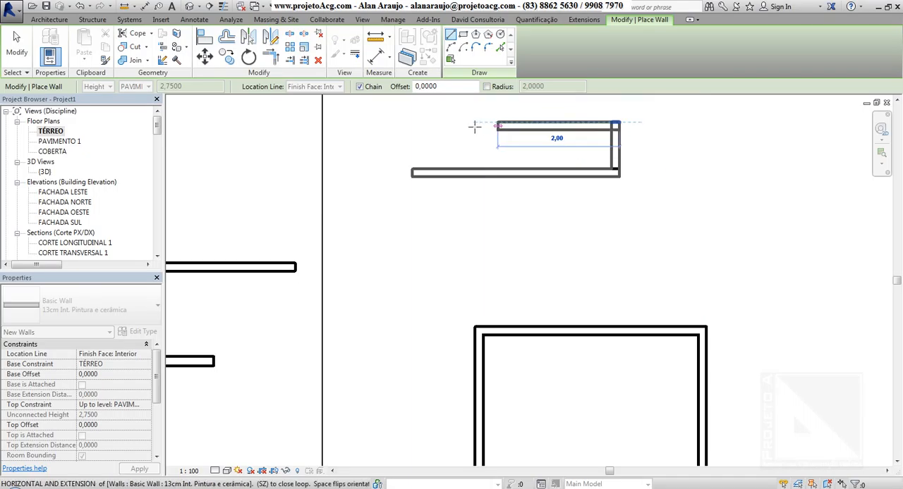
left_click(413, 125)
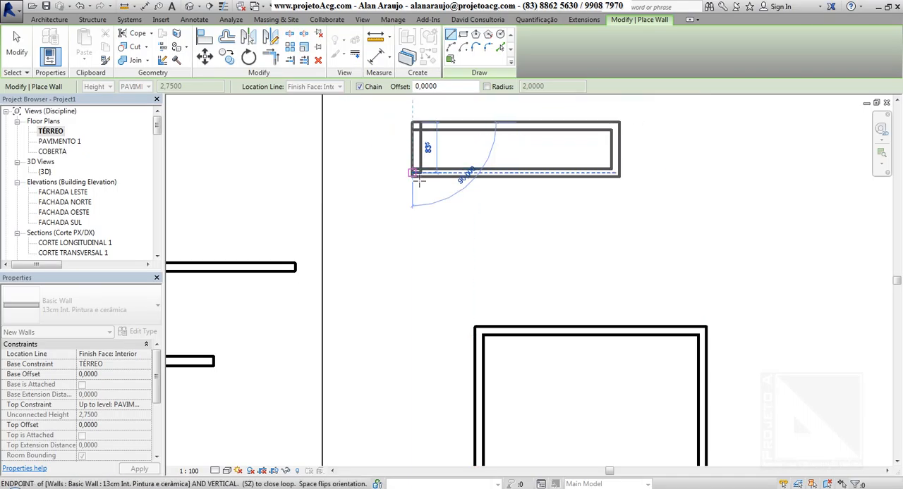
left_click(418, 181)
key("Escape")
key("Escape")
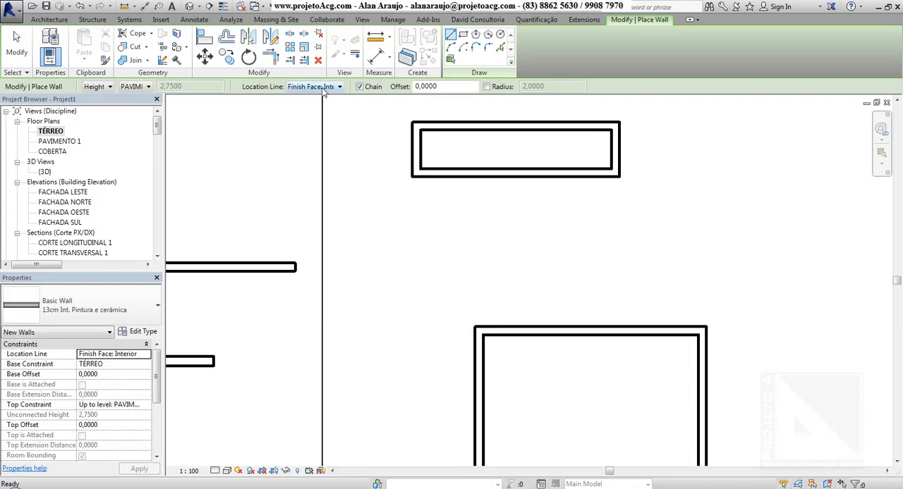
middle_click_drag(599, 208, 569, 268)
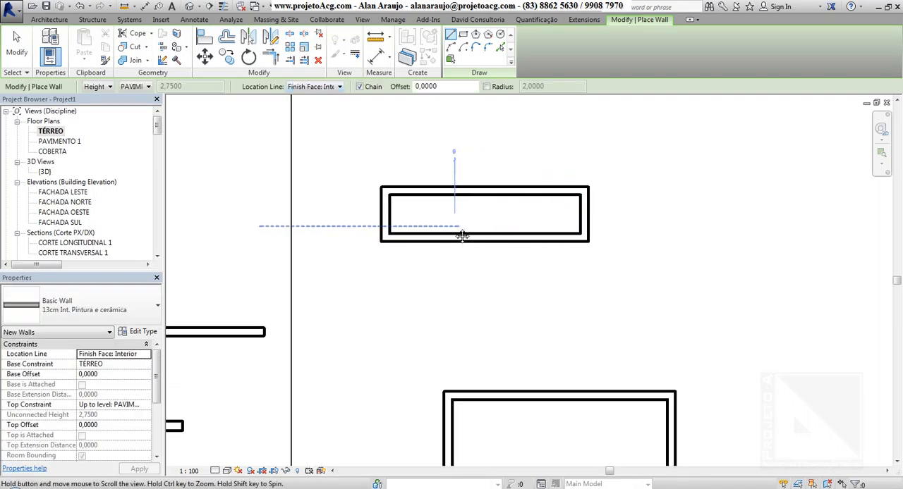
middle_click_drag(461, 236, 336, 224)
left_click(320, 86)
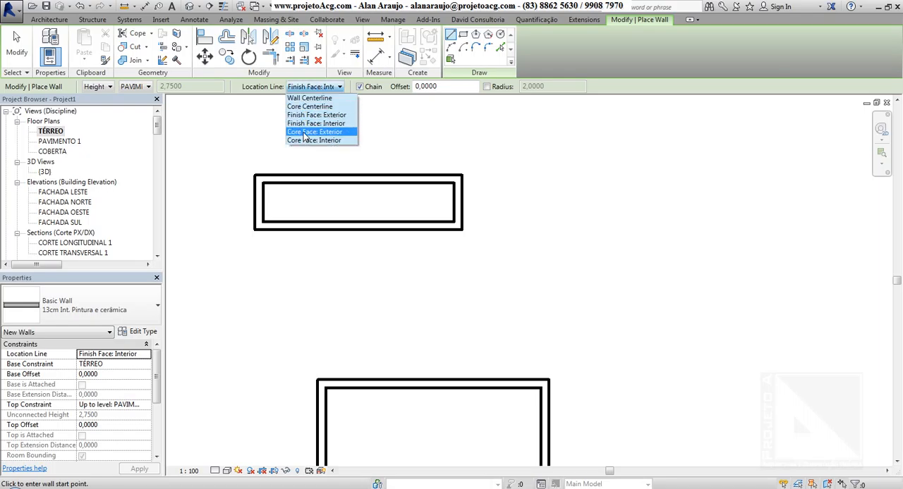
key("Escape")
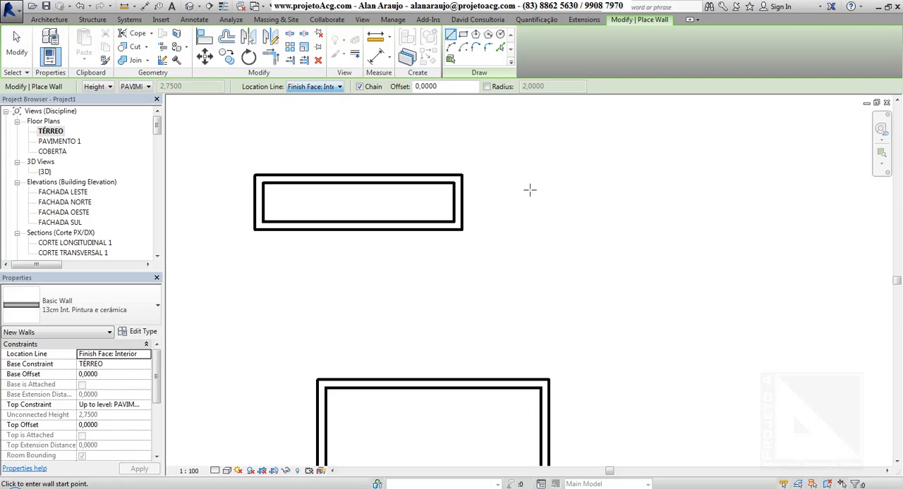
Leave wall placement, turn on thin line display for the floor plan and restart the Wall tool.
key("Escape")
key("Escape")
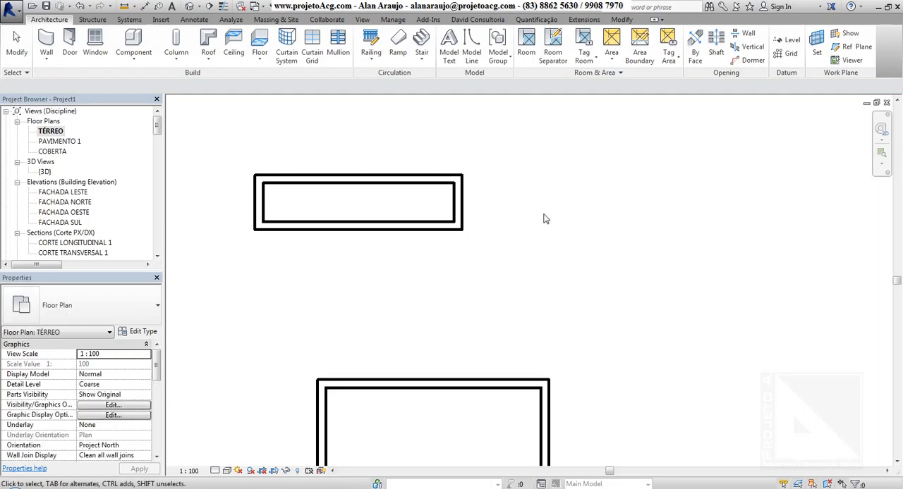
left_click(46, 41)
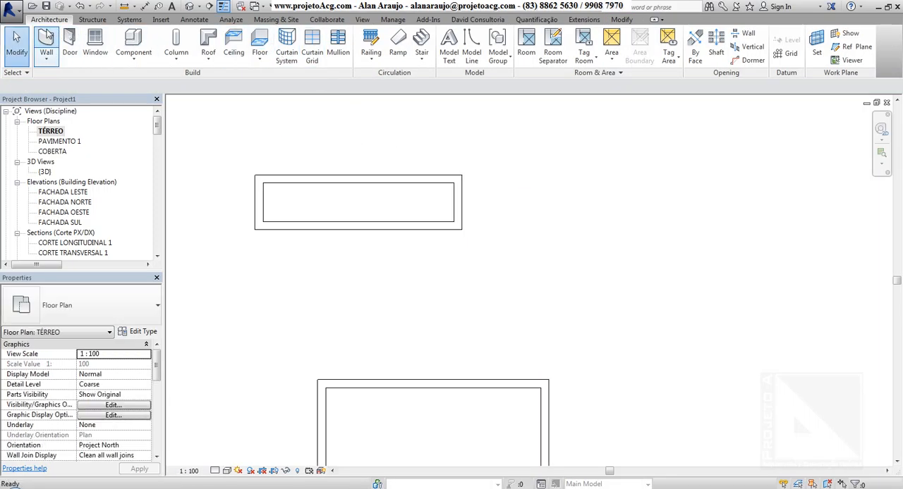
middle_click_drag(537, 205, 464, 203)
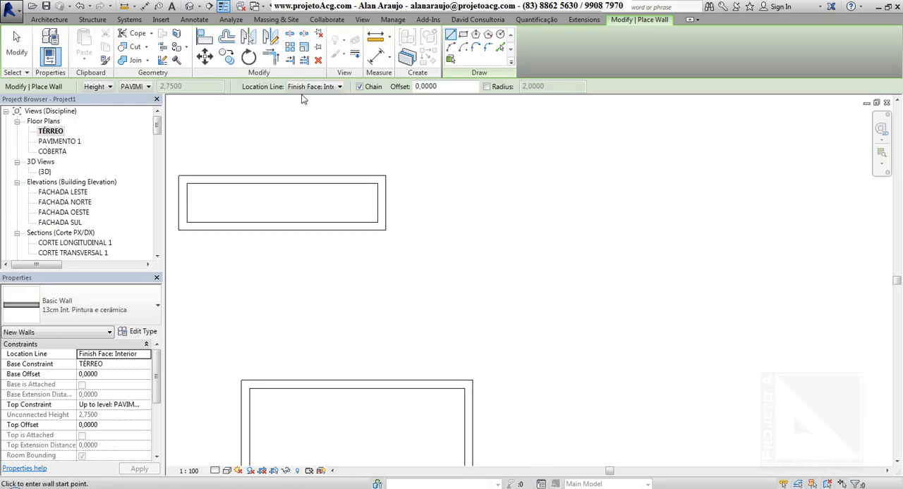
scroll(430, 250, "up", 3)
left_click(413, 249)
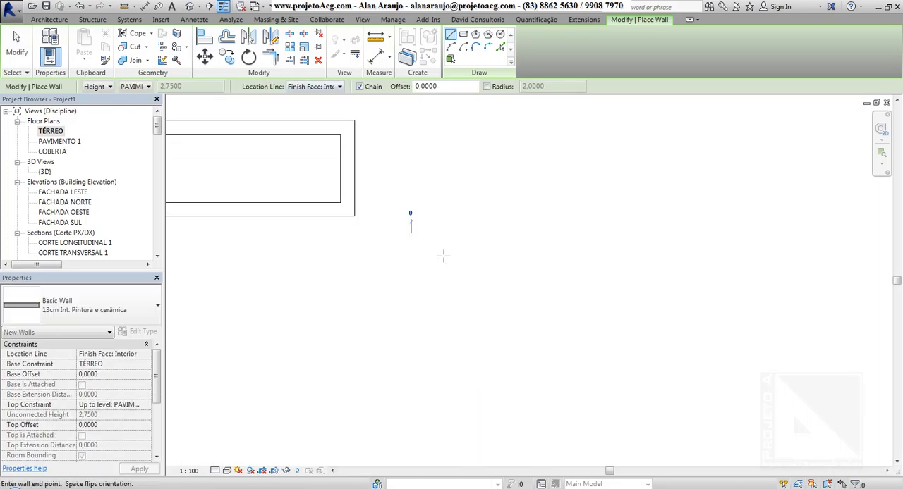
key("Escape")
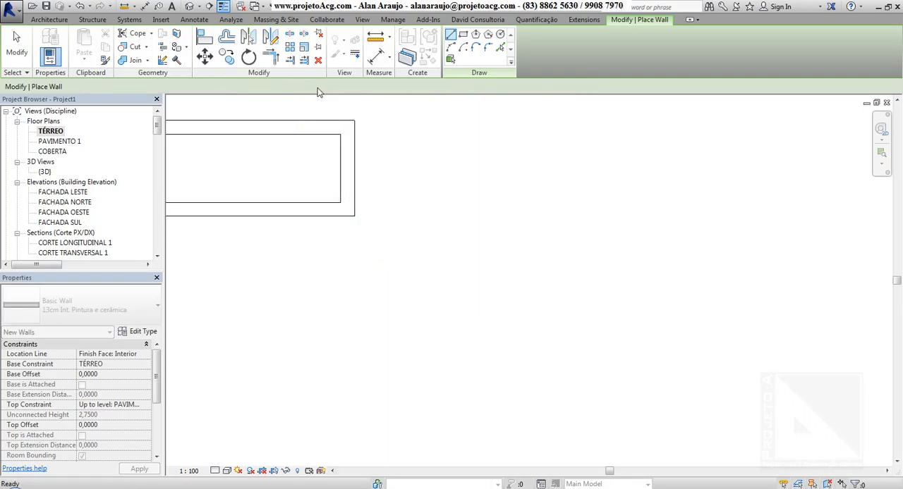
Try the Core Face: Exterior location line by previewing a horizontal wall about 1.62 m long in the empty area beside the narrow room.
left_click(315, 86)
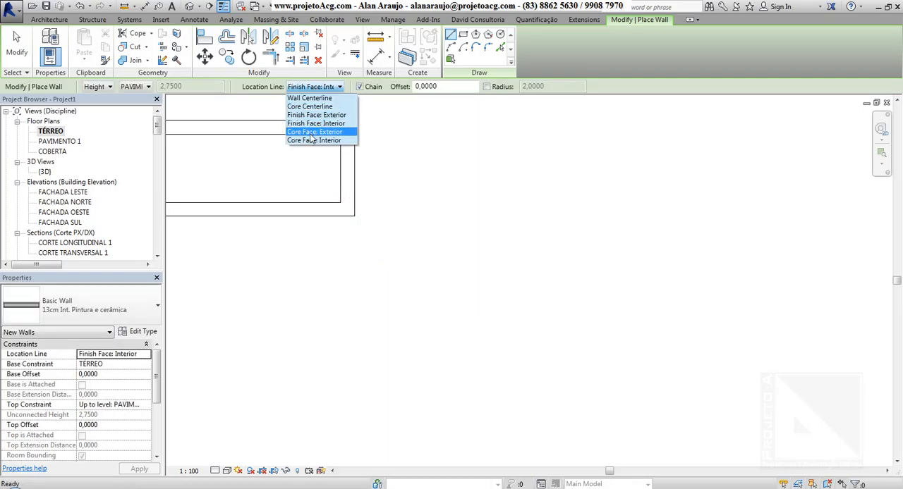
left_click(310, 133)
left_click(442, 292)
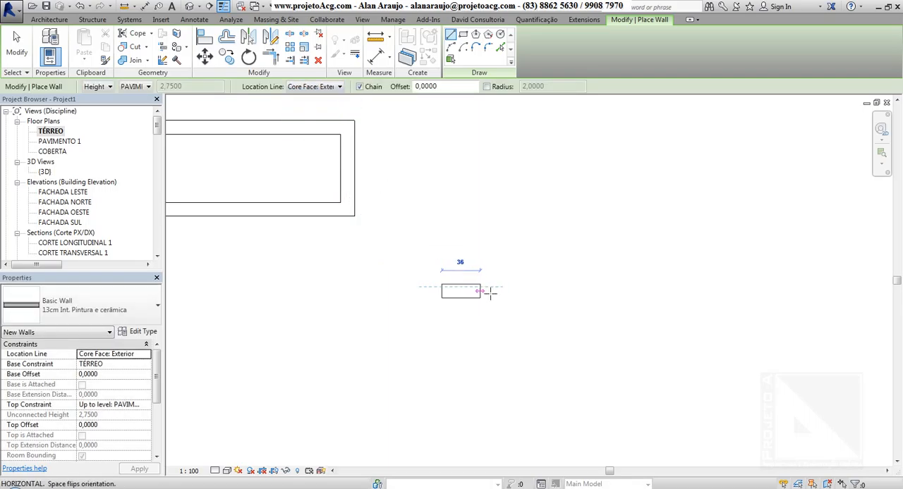
scroll(513, 296, "up", 2)
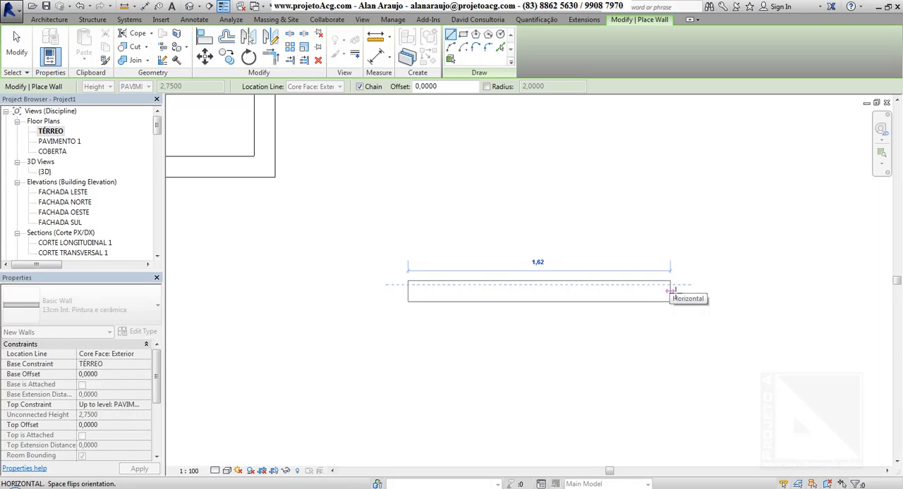
left_click(676, 293)
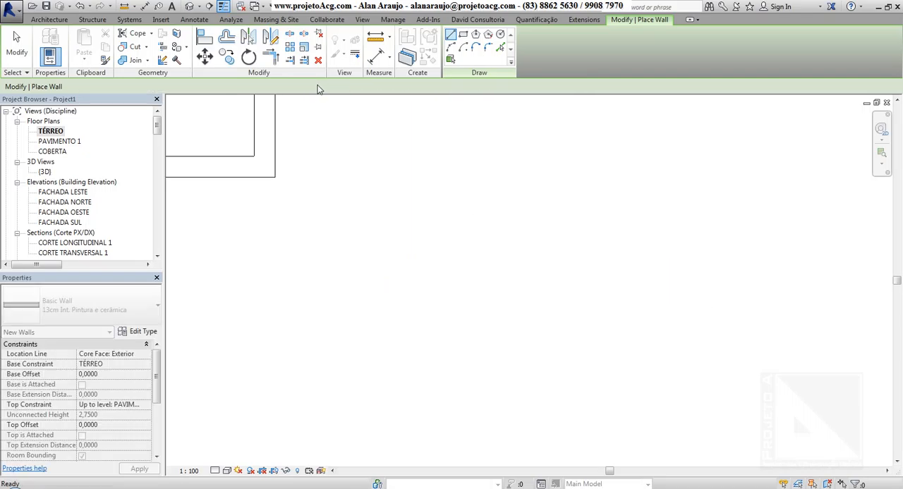
key("Escape")
Set the location line for new walls back to Finish Face: Exterior.
left_click(314, 86)
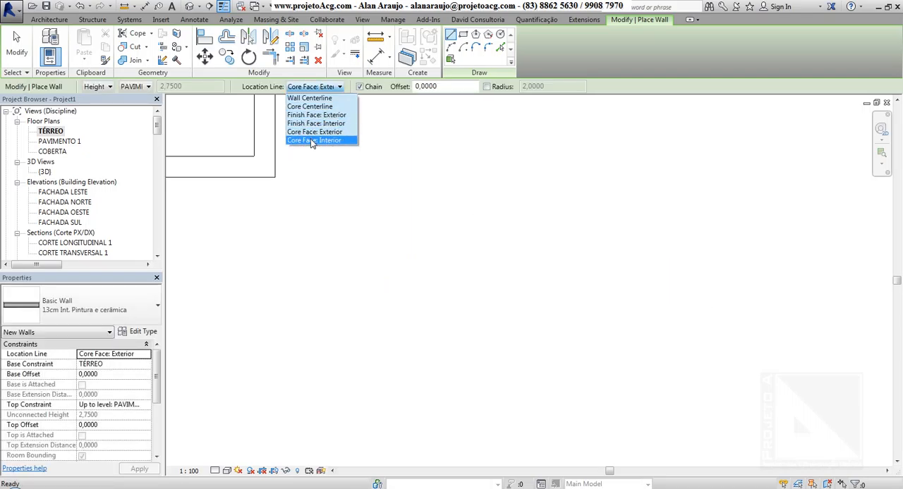
left_click(314, 133)
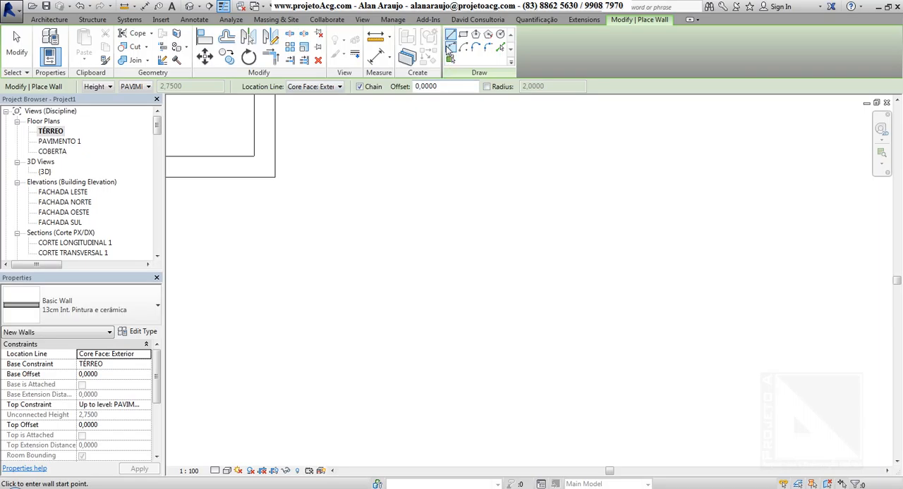
left_click(310, 87)
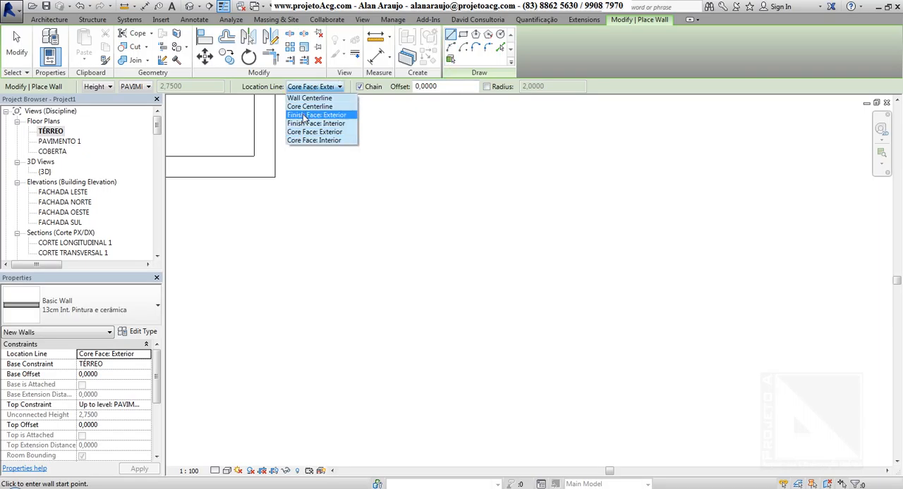
left_click(342, 115)
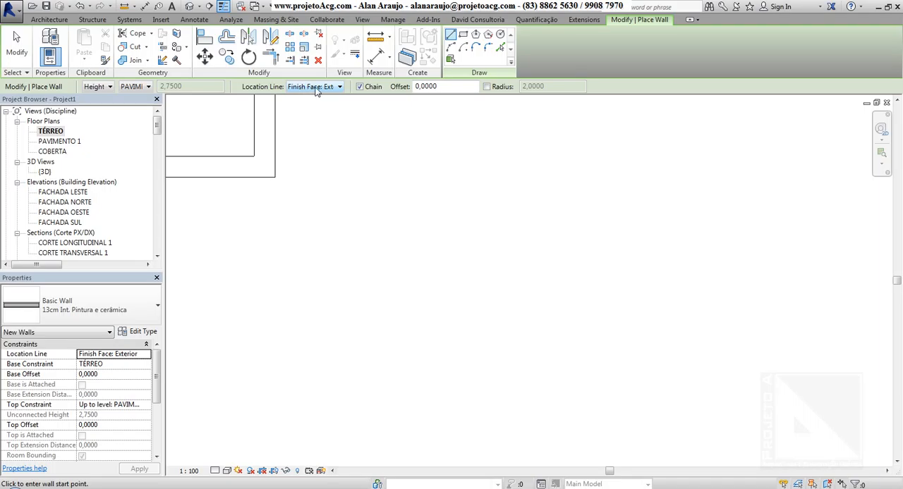
left_click(315, 88)
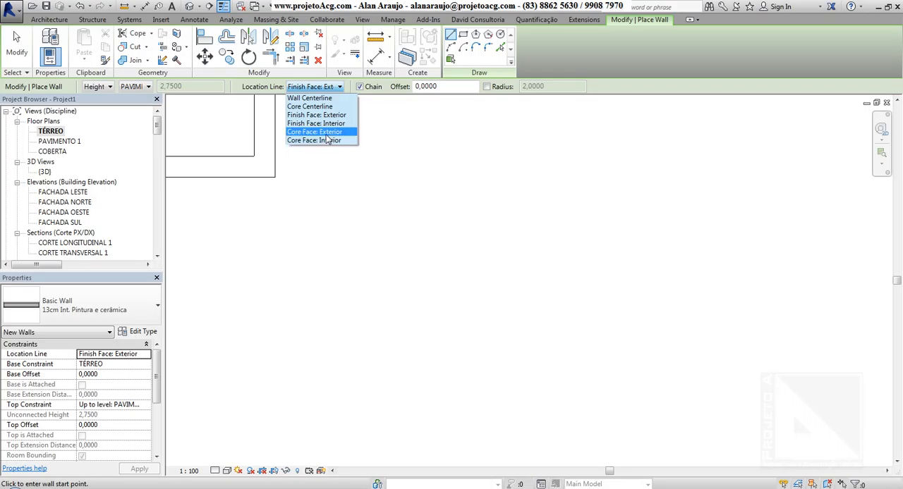
left_click(314, 115)
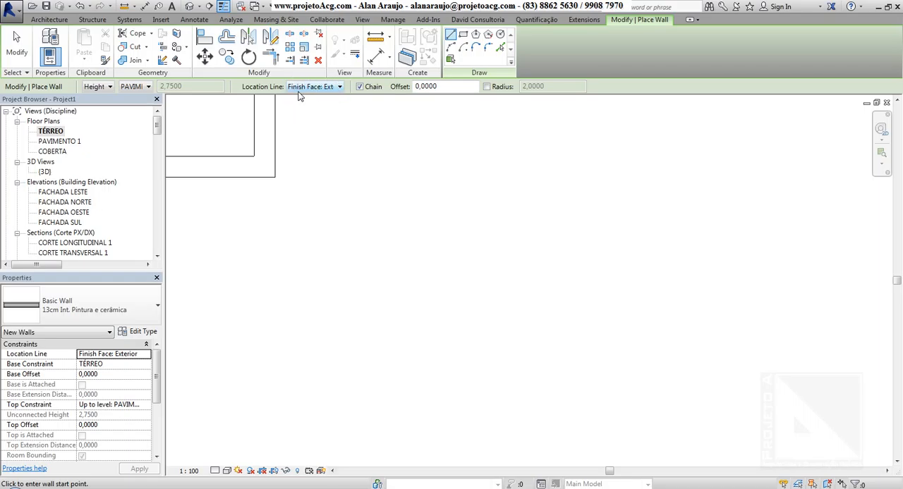
With Chain enabled, draw a slightly sloping wall about 4.20 m long beside the narrow room and a connected vertical wall about 2.34 m downward.
middle_click_drag(385, 172, 343, 166)
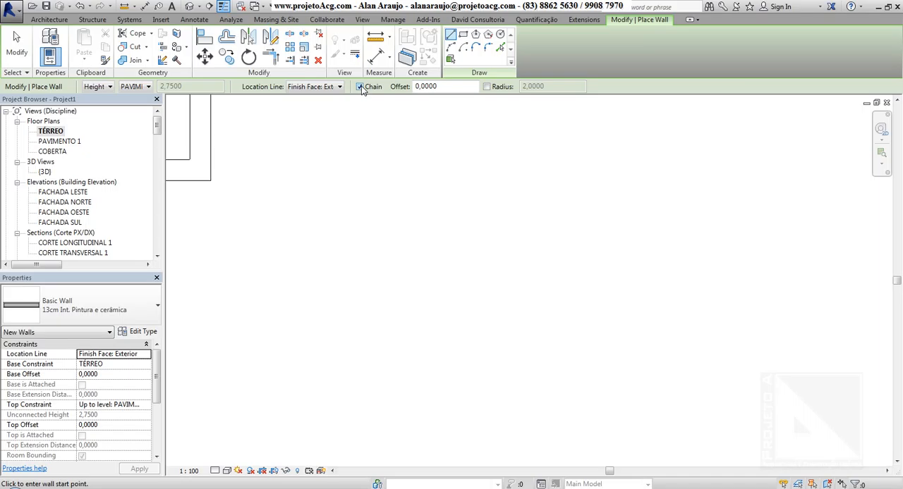
middle_click_drag(474, 266, 352, 210)
left_click(346, 203)
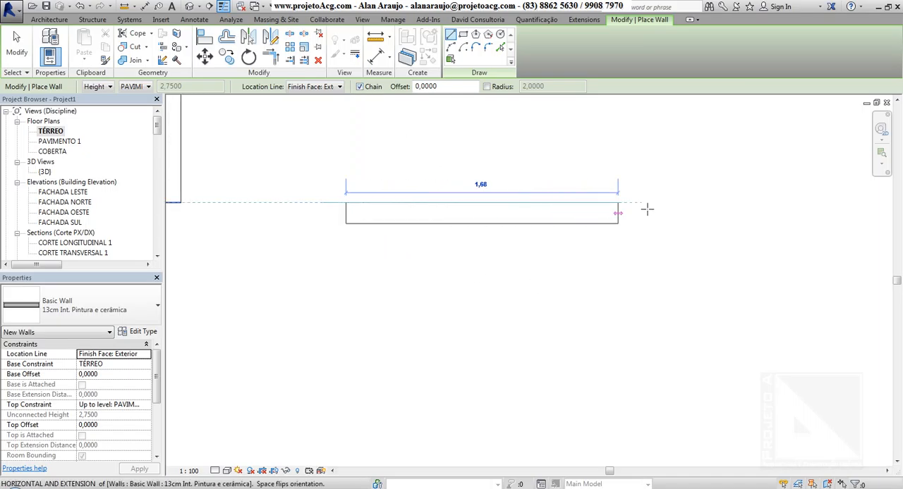
scroll(641, 207, "down", 4)
left_click(735, 210)
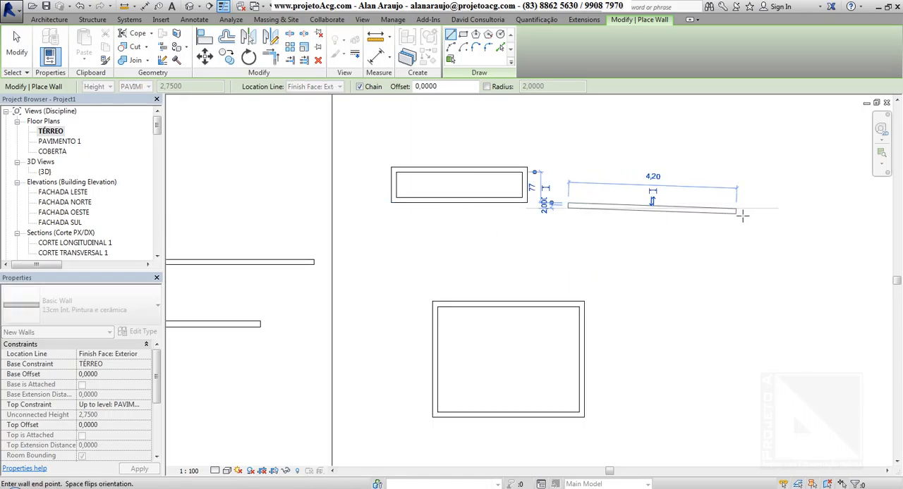
left_click(742, 311)
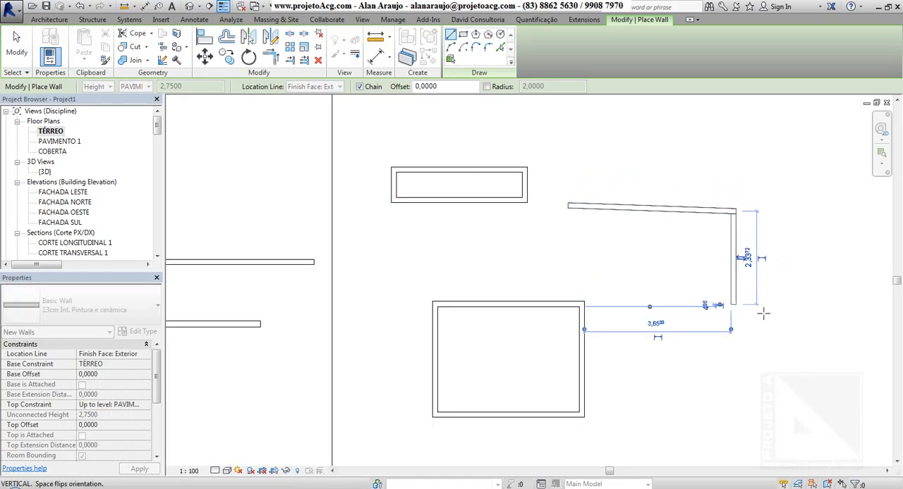
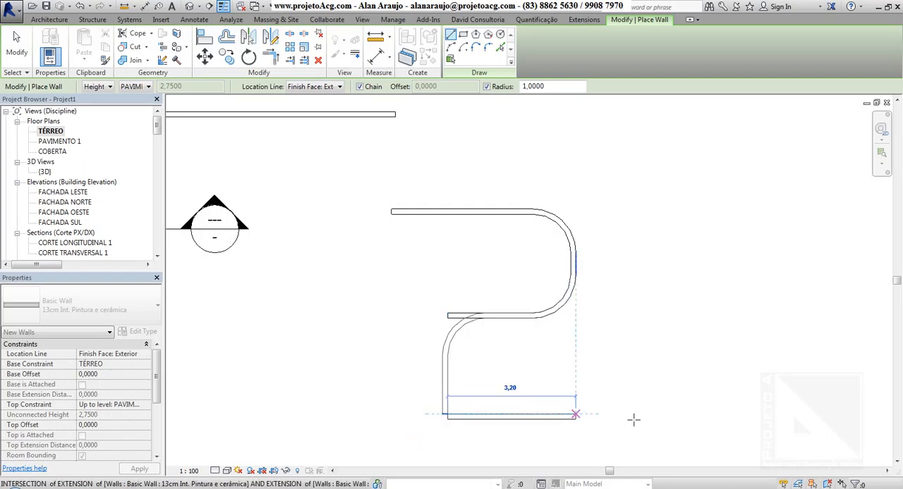
Finish the rounded-corner wall chain with a horizontal wall extending past the upper curve, keeping the 1 m radius, and end the chain.
left_click(672, 417)
key("Escape")
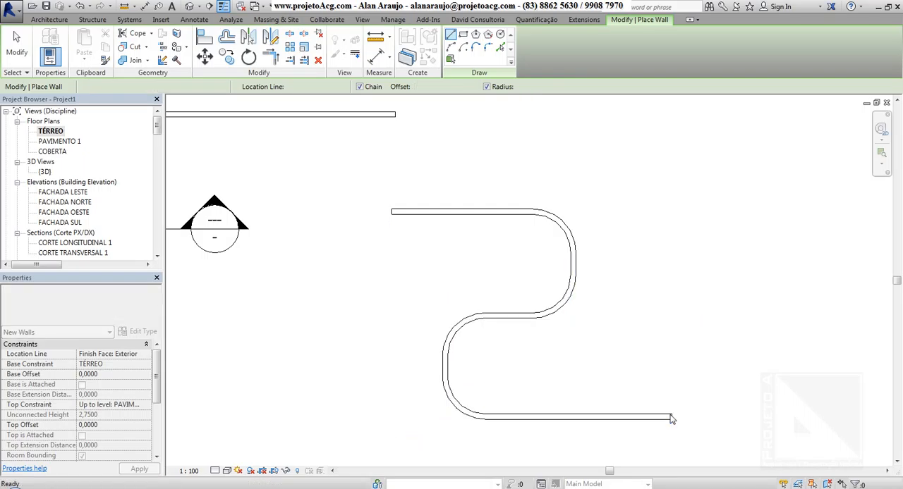
middle_click_drag(606, 250, 455, 255)
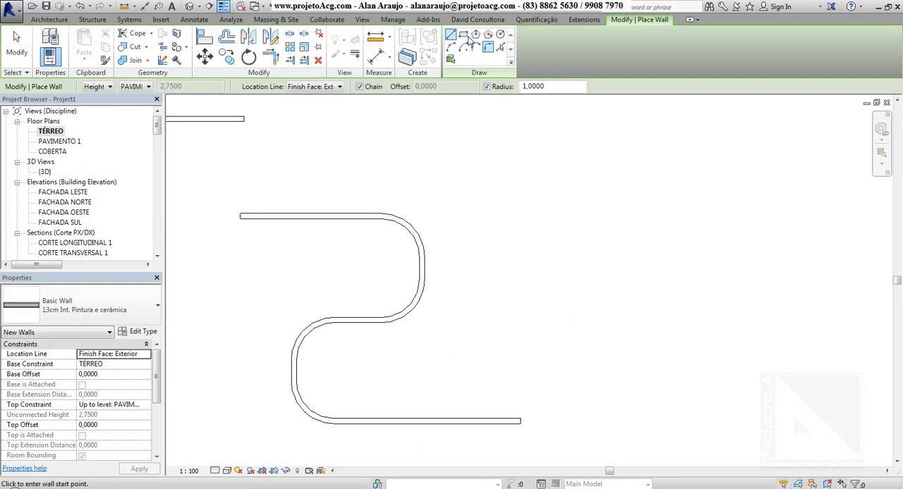
key("Escape")
Draw a rectangular wall loop about 4.47 m wide with corners rounded at a 1 m radius beside the S-shaped walls.
left_click(464, 37)
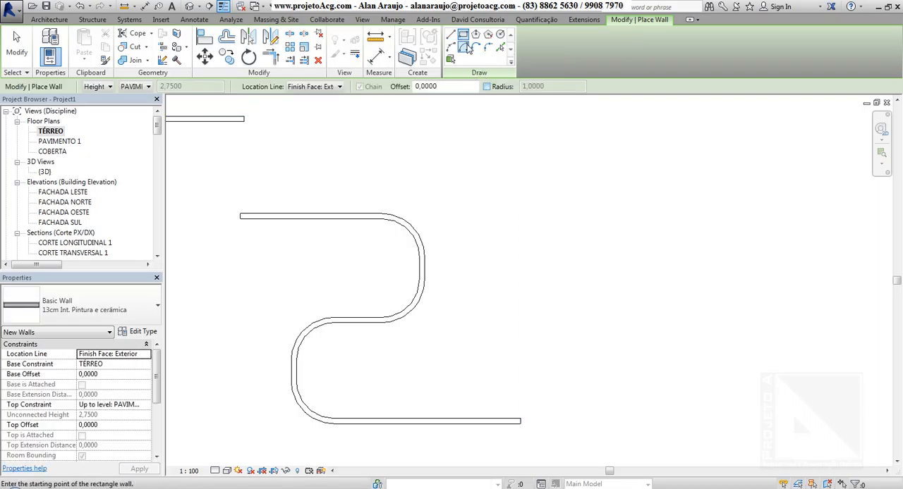
left_click(486, 87)
left_click(506, 156)
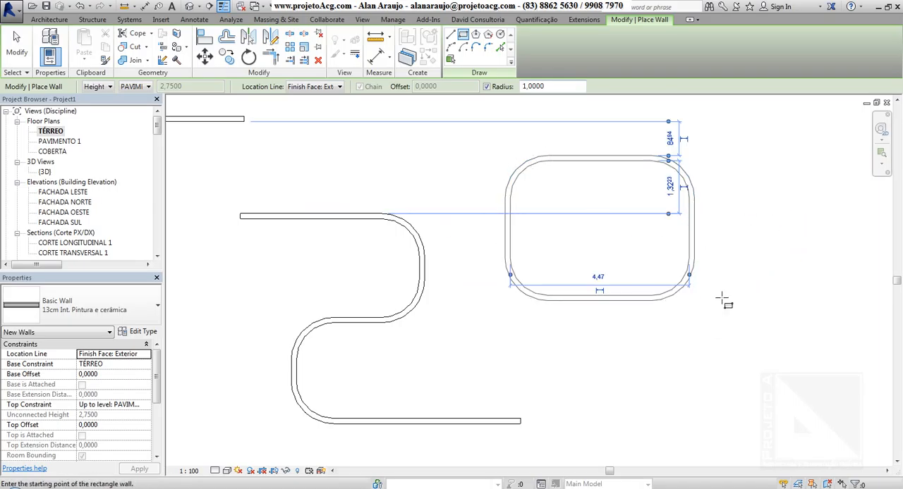
key("Escape")
key("Escape")
Select three of the rectangle's rounded corner walls to examine them as separate segments, and clear the selection.
left_click(520, 170)
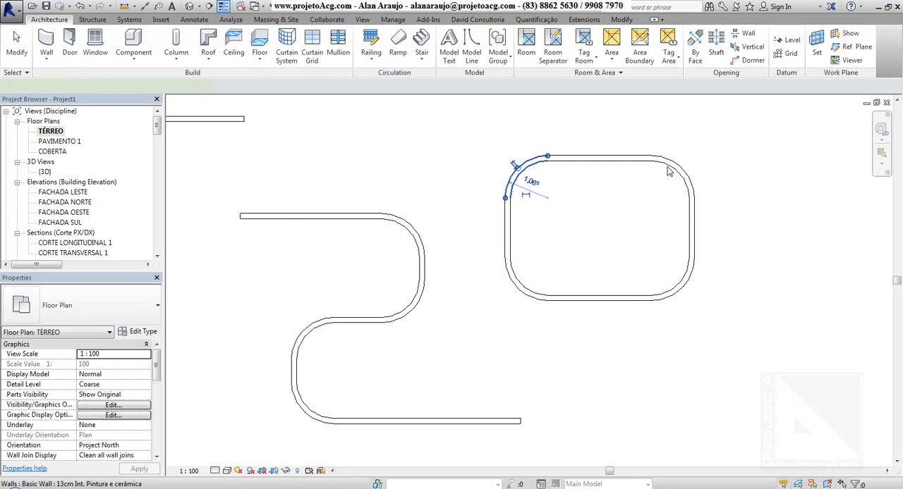
left_click(676, 170, "ctrl")
left_click(676, 292, "ctrl")
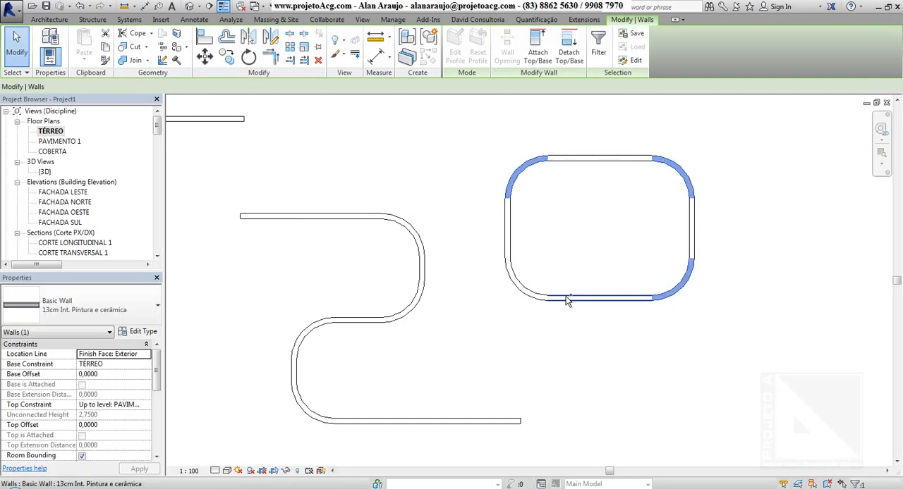
left_click(692, 319)
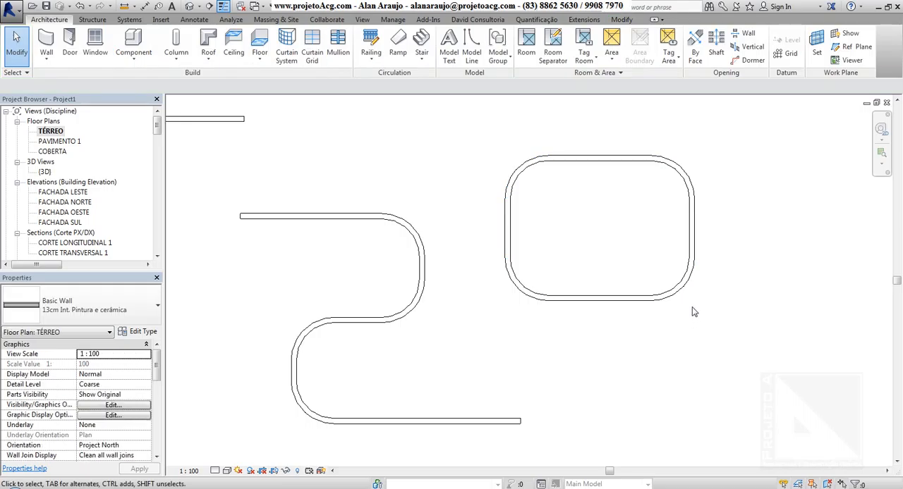
Restart the Wall tool with the Inscribed Polygon shape, 3 sides and a fixed radius of 5 m.
middle_click_drag(691, 313, 583, 249)
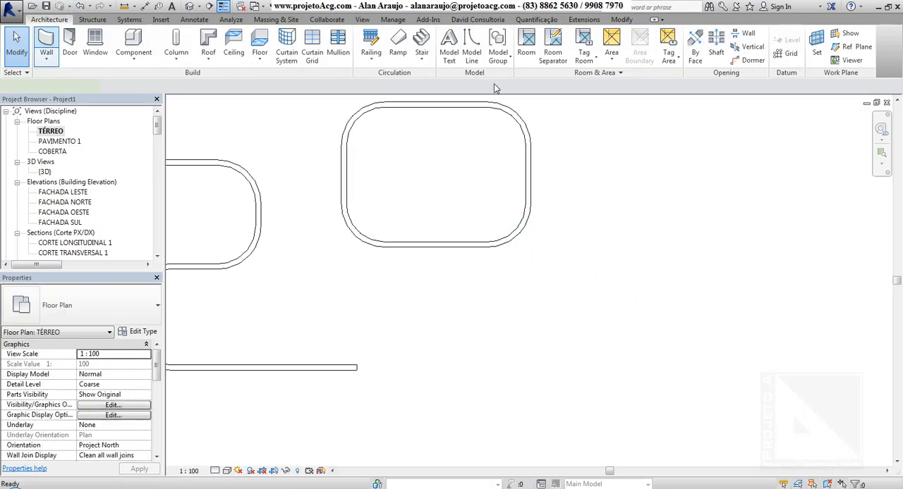
key("w")
key("a")
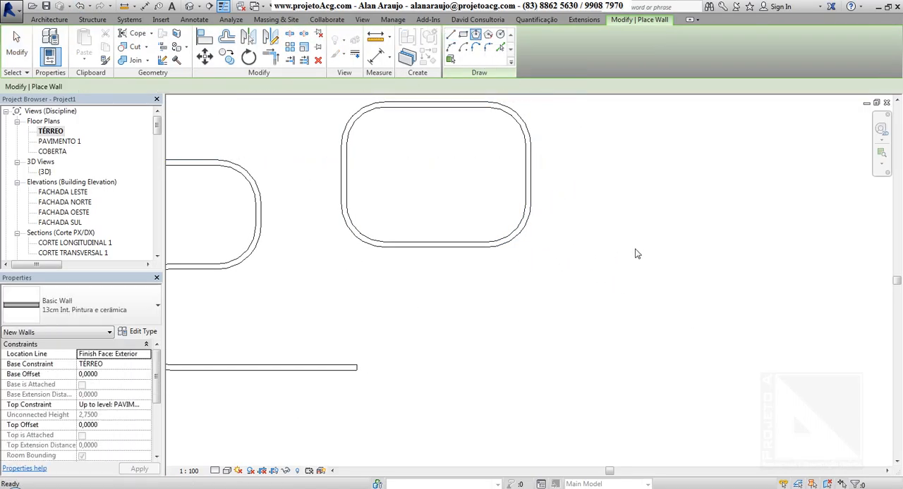
middle_click_drag(874, 242, 761, 262)
left_click(478, 46)
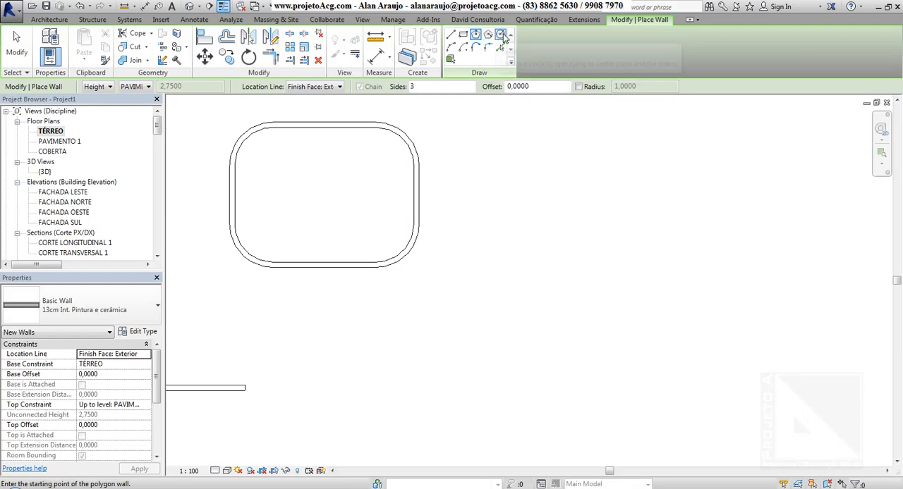
middle_click_drag(586, 185, 531, 182)
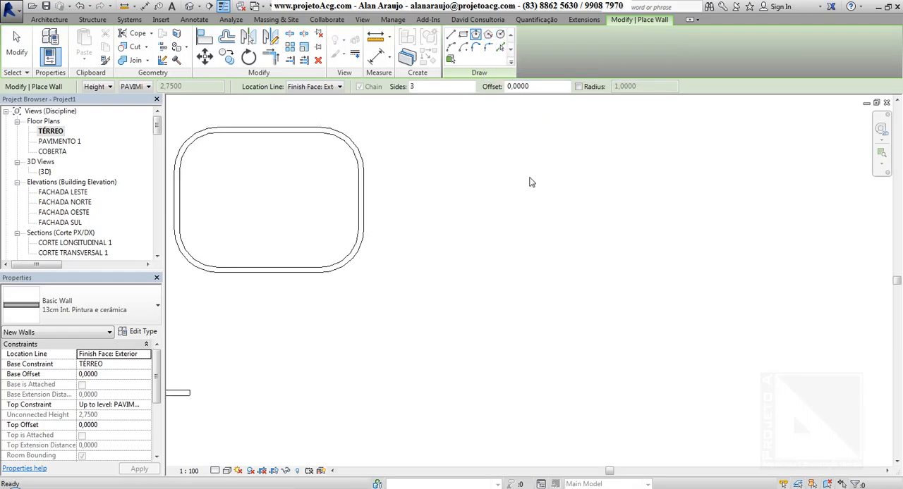
left_click(577, 86)
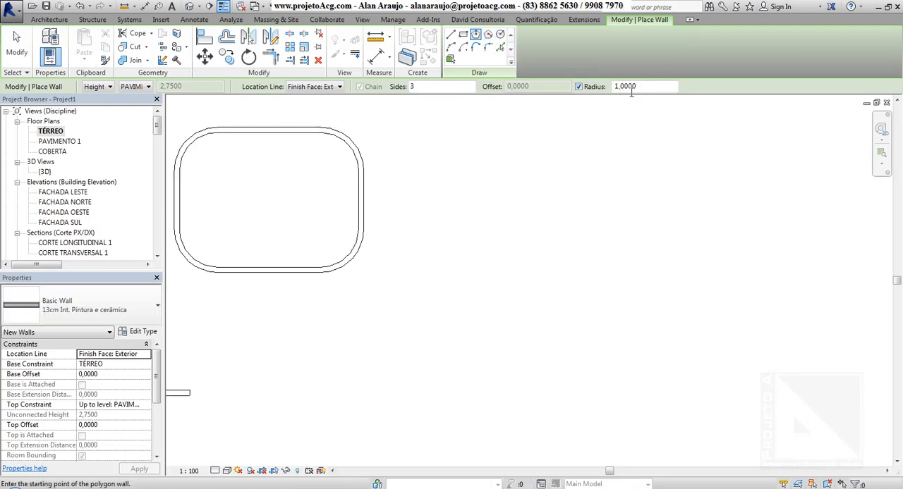
type("5")
Place the triangular wall of 5 m radius in the empty area beside the rounded rectangle.
middle_click_drag(582, 163, 503, 187)
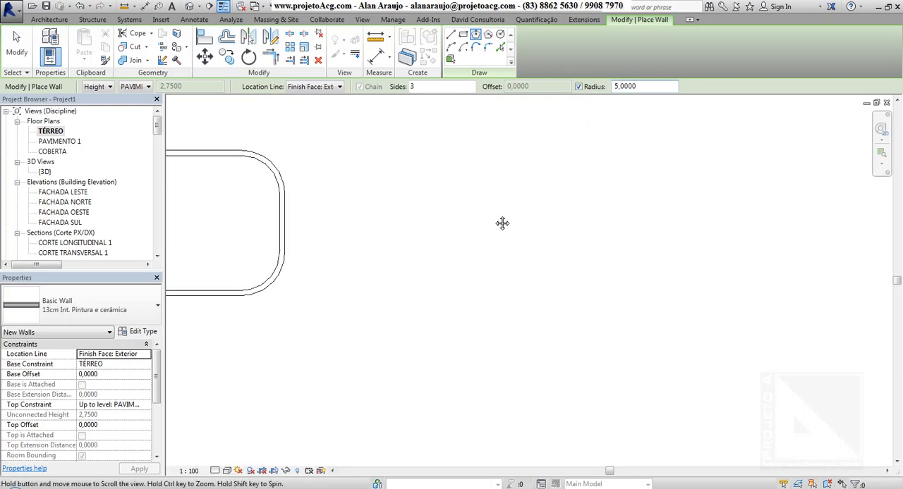
left_click(486, 290)
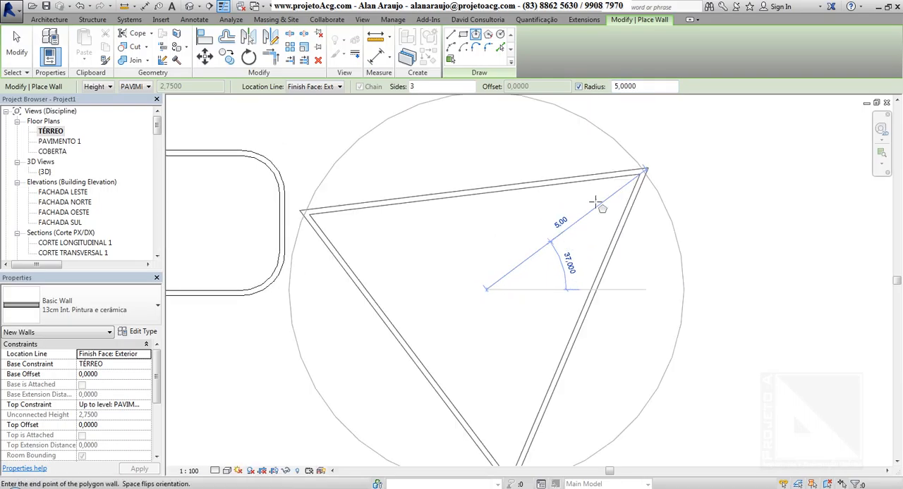
key("Escape")
key("Escape")
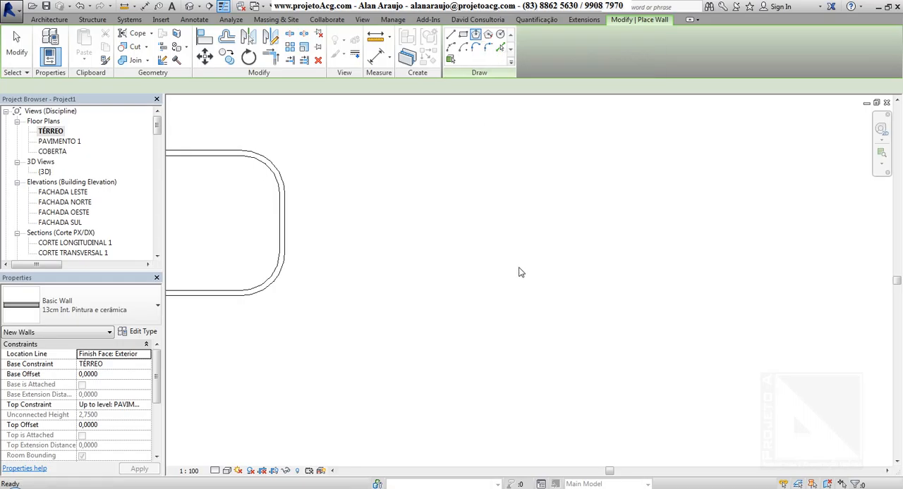
left_click(518, 267)
left_click(486, 217)
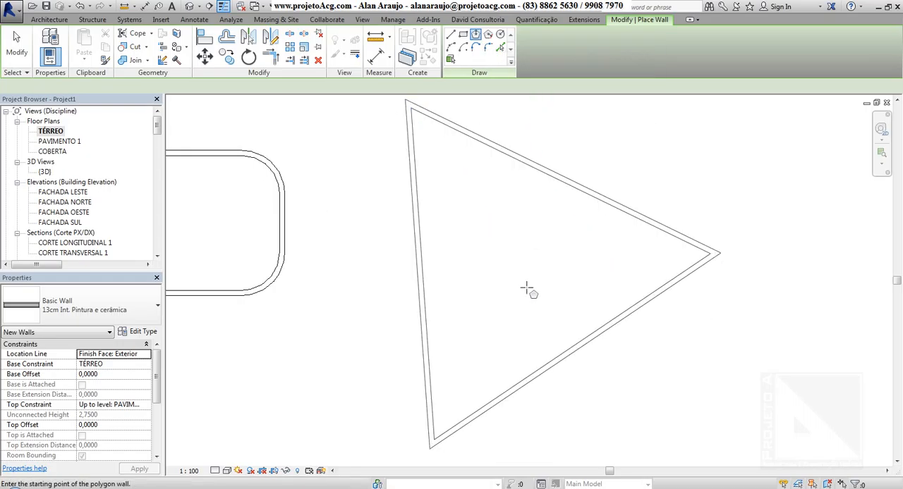
scroll(526, 288, "down", 4)
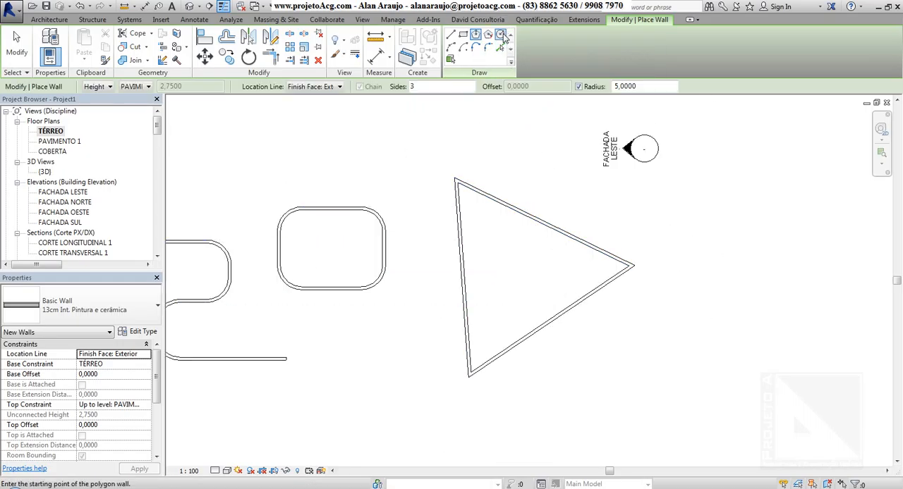
Place a circular wall with a fixed radius of 5 m beside the triangle and leave wall placement.
left_click(500, 34)
left_click(731, 304)
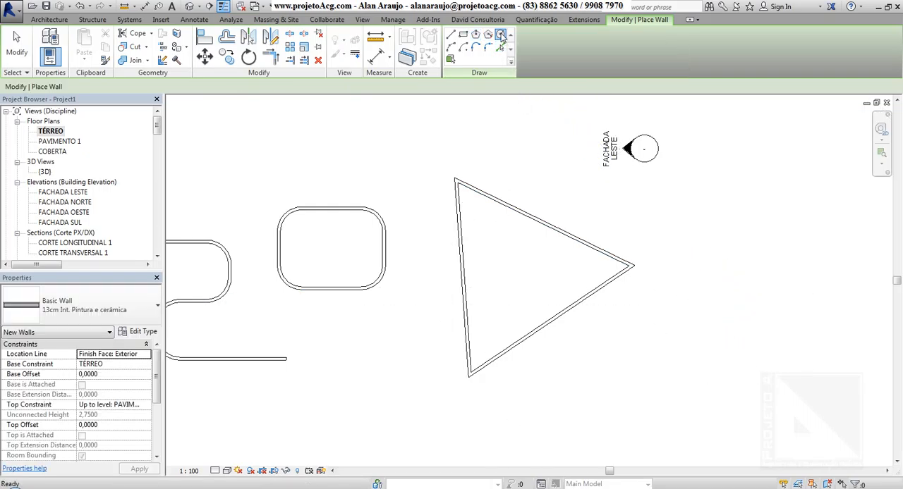
left_click(501, 35)
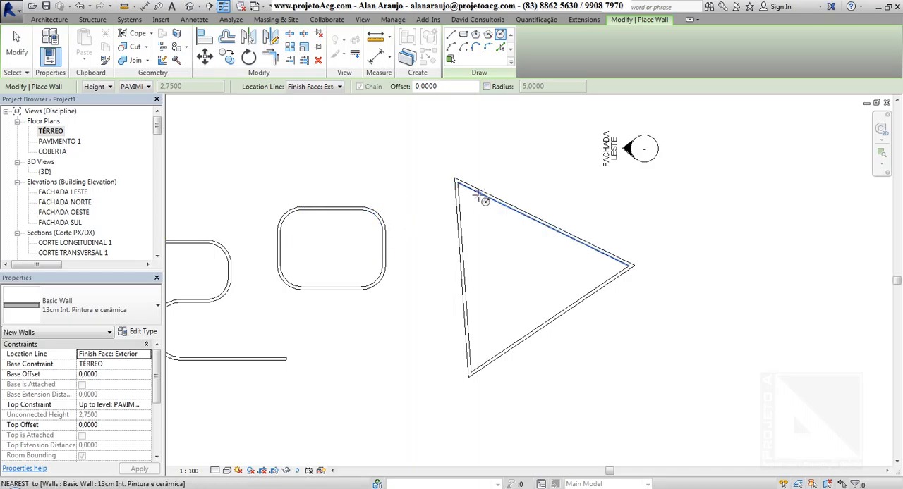
left_click(486, 86)
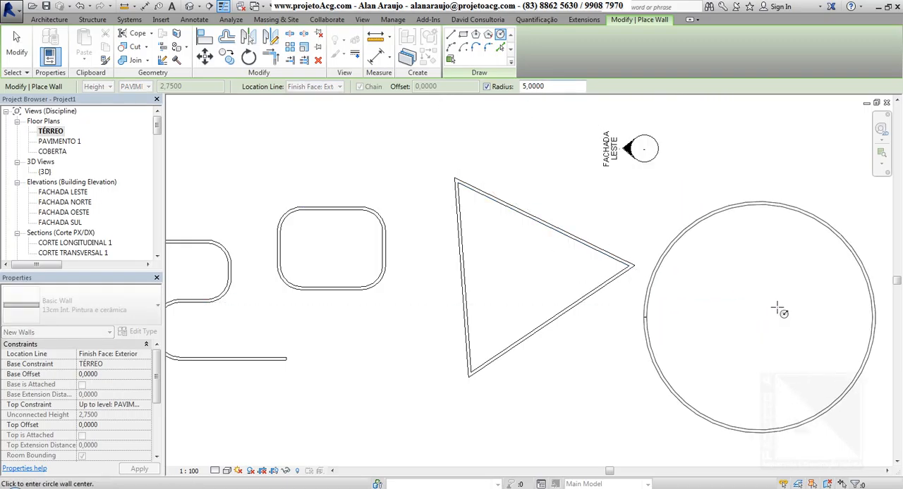
middle_click_drag(771, 308, 613, 275)
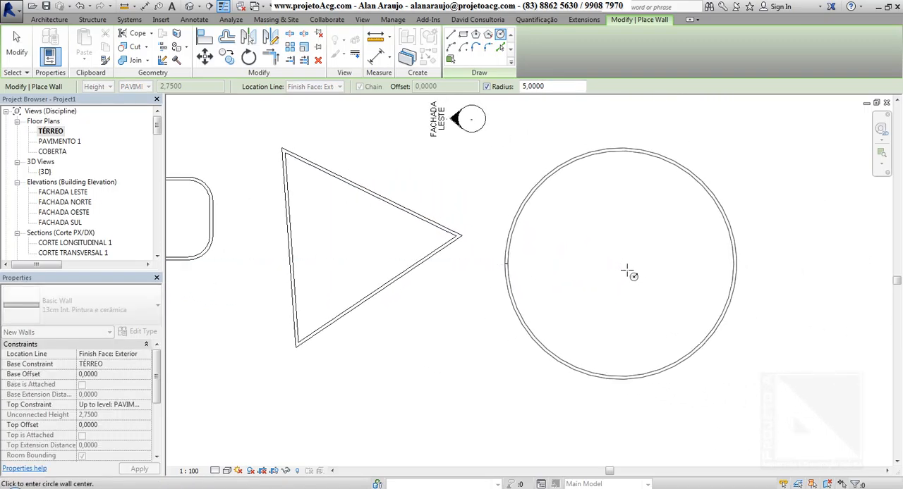
scroll(611, 274, "down", 3)
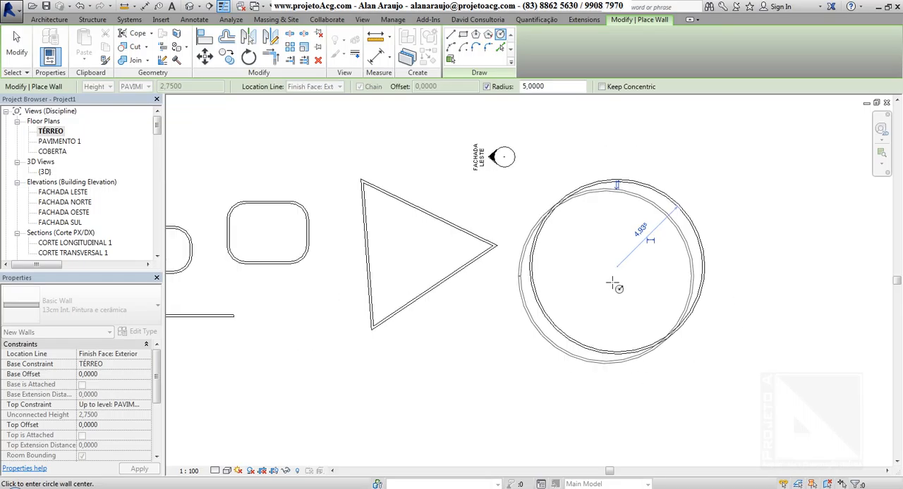
key("Escape")
key("Escape")
scroll(603, 273, "up", 2)
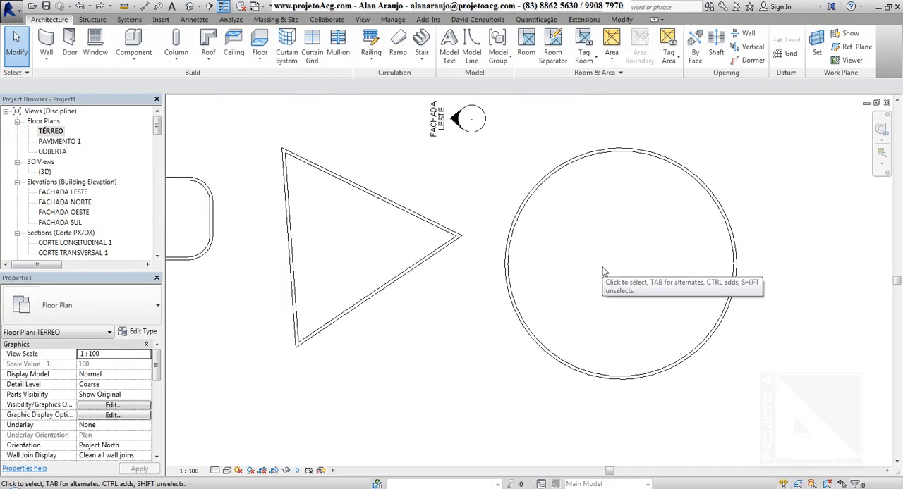
Draw a center-ends arc wall with a fixed 1 m radius, spanning about 159°, above and beside the large circle.
key("w")
key("a")
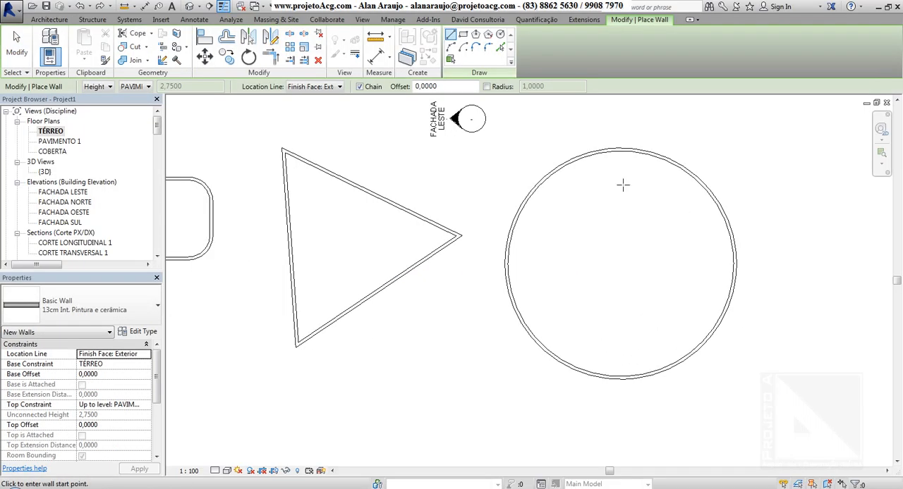
left_click(461, 49)
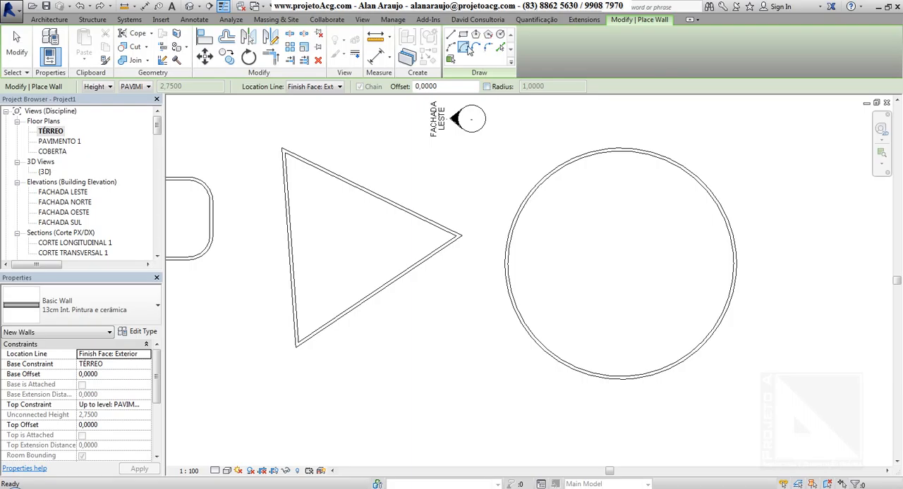
left_click(486, 86)
middle_click_drag(651, 215, 630, 221)
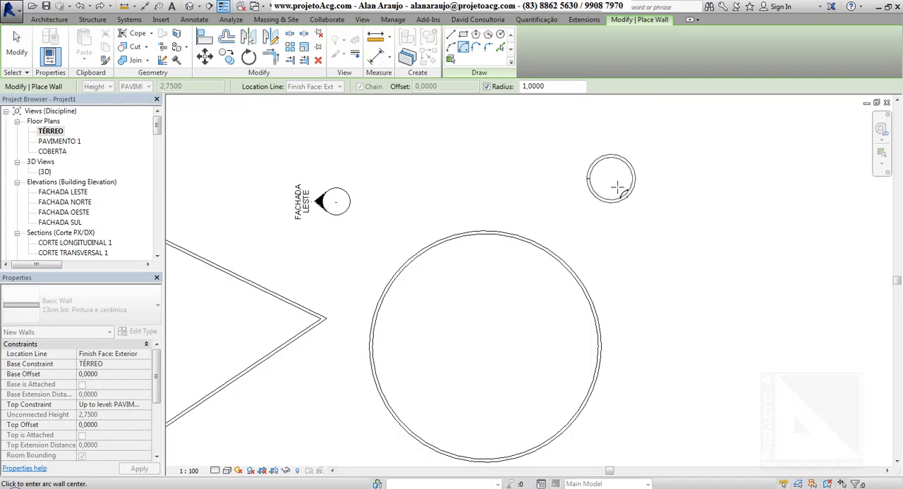
left_click(611, 181)
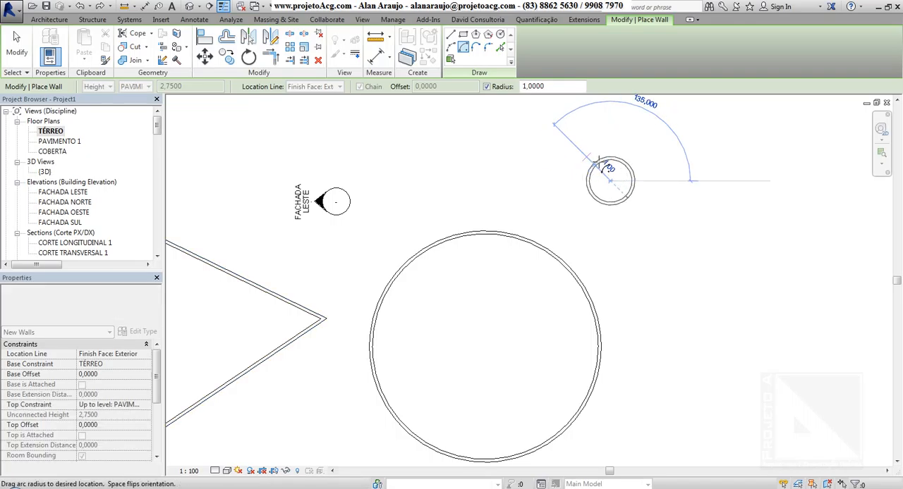
left_click(630, 163)
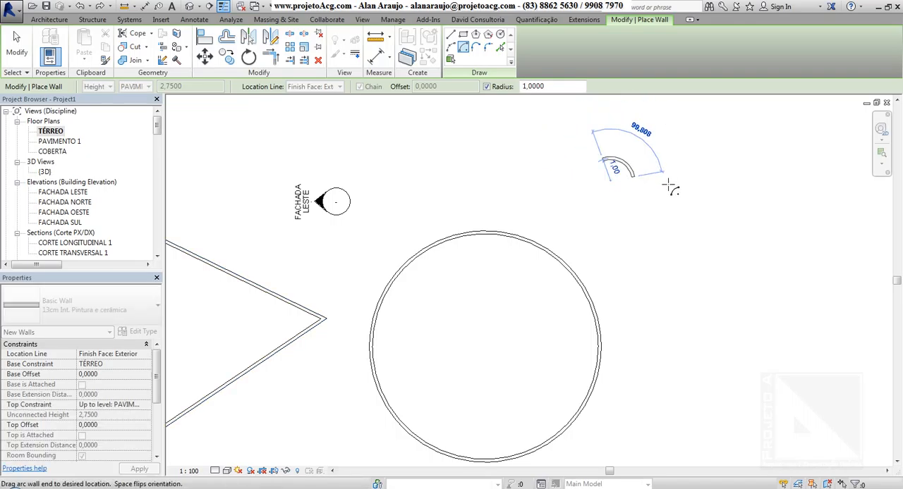
left_click(651, 228)
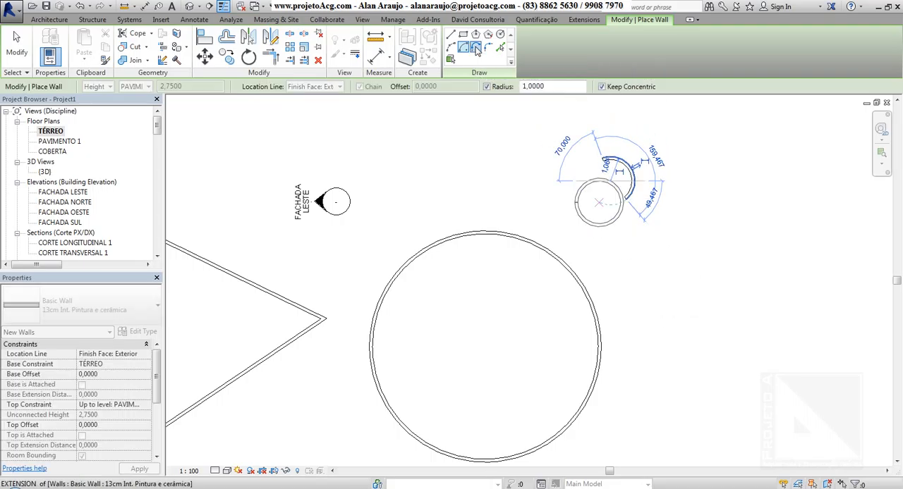
Draw a chain of tangent end arc walls with a fixed 1 m radius, continuing from the existing arc's lower end.
left_click(476, 49)
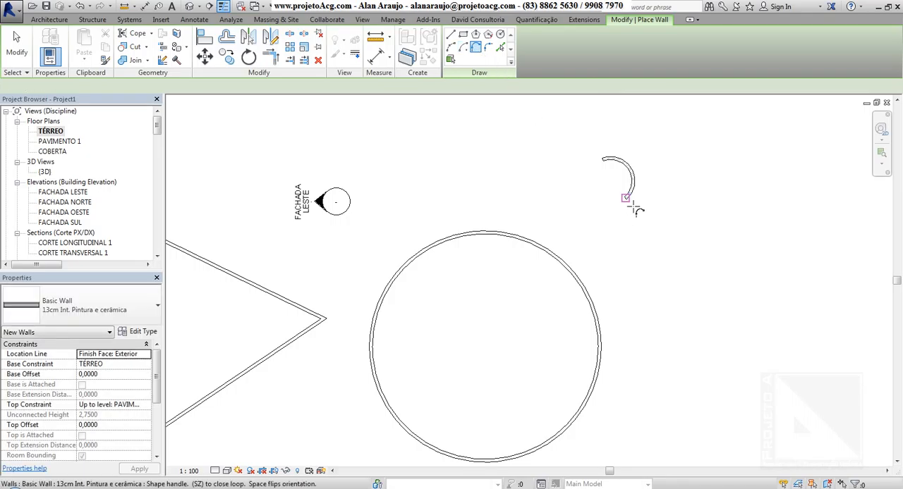
left_click(631, 248)
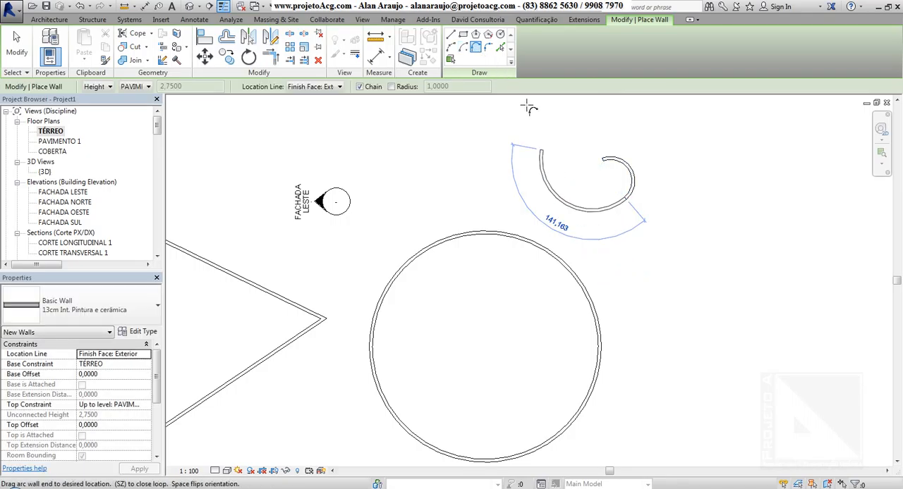
left_click(392, 87)
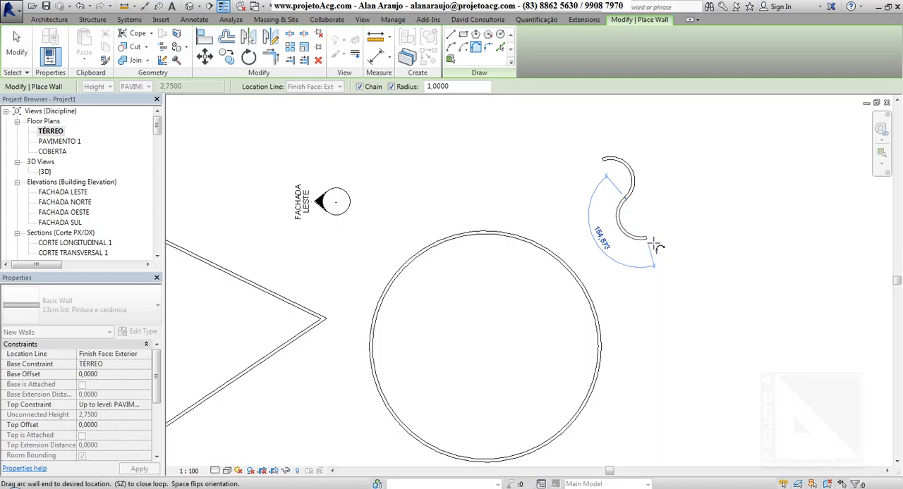
left_click(694, 248)
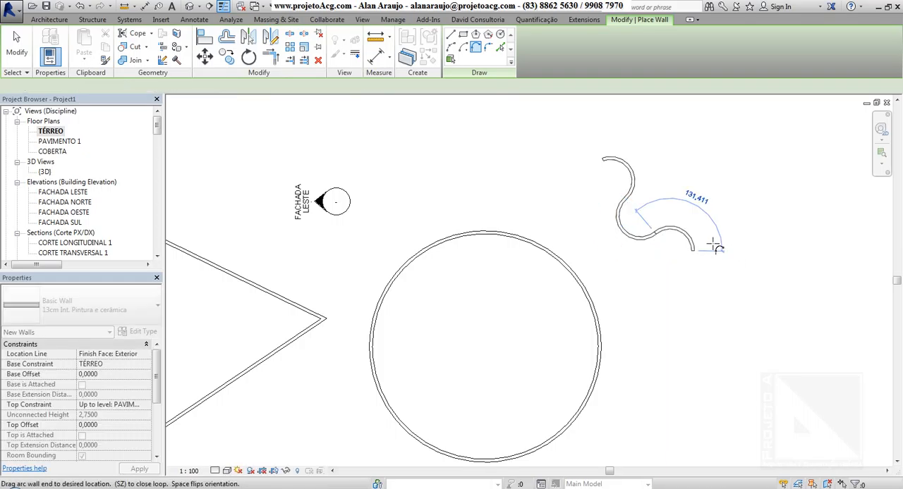
left_click(724, 244)
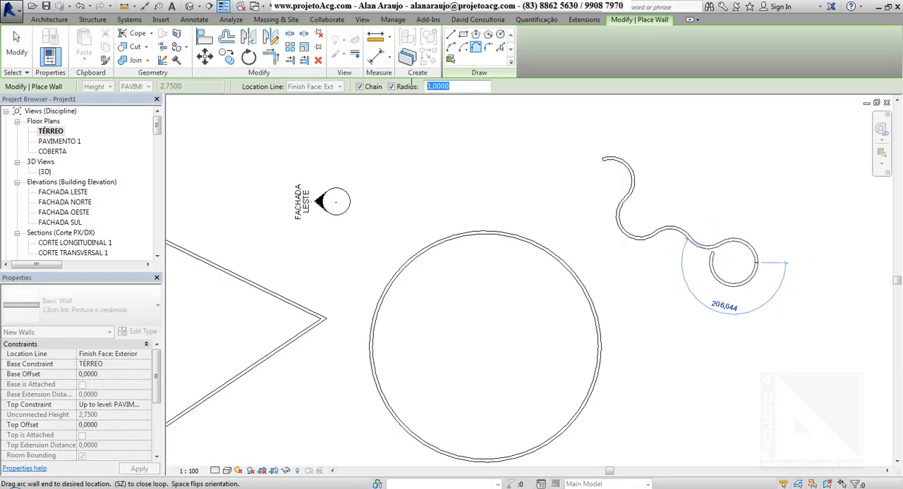
Continue the wavy wall with two tangent arcs of 3 m radius, spanning about 115° and 70°.
type("3")
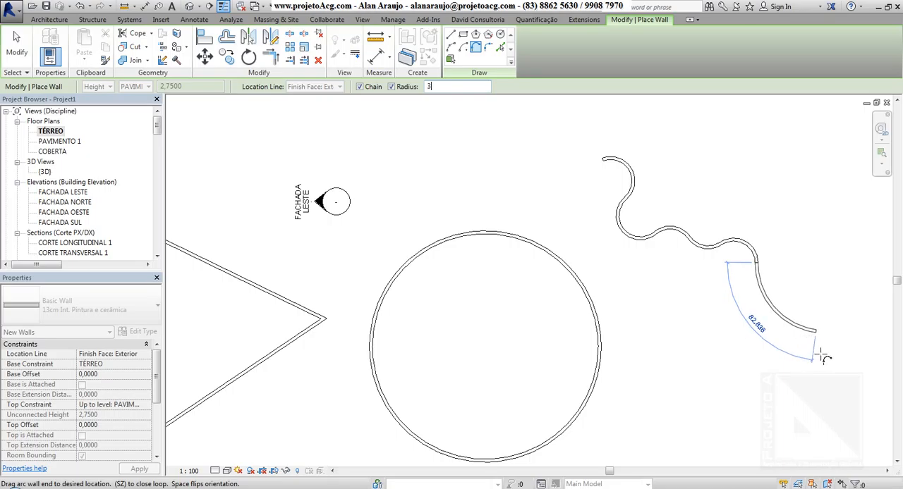
middle_click_drag(822, 356, 675, 336)
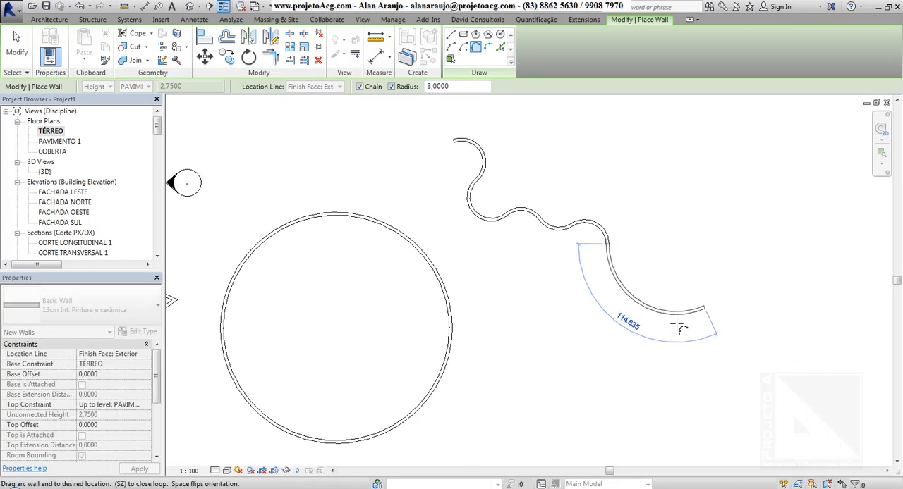
left_click(676, 326)
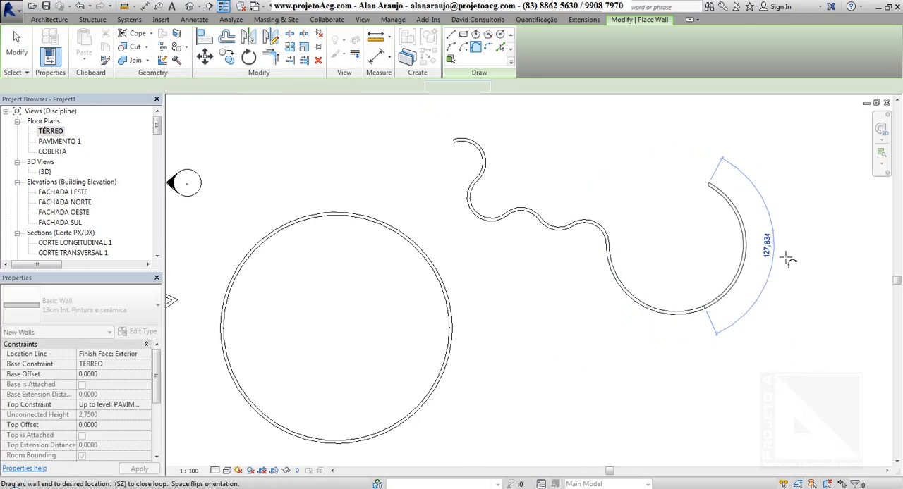
left_click(698, 248)
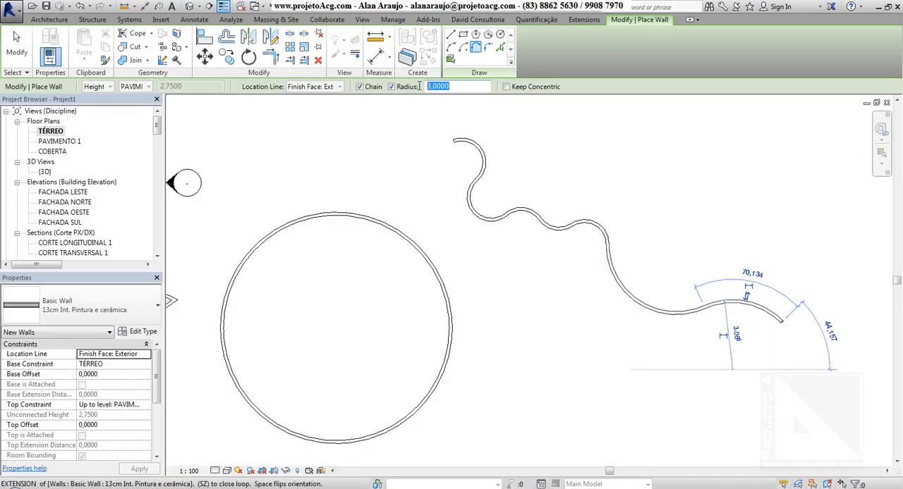
Round the triangular wall's upper-left corner using the Fillet Arc shape with a fixed radius of 1 m.
left_click(489, 48)
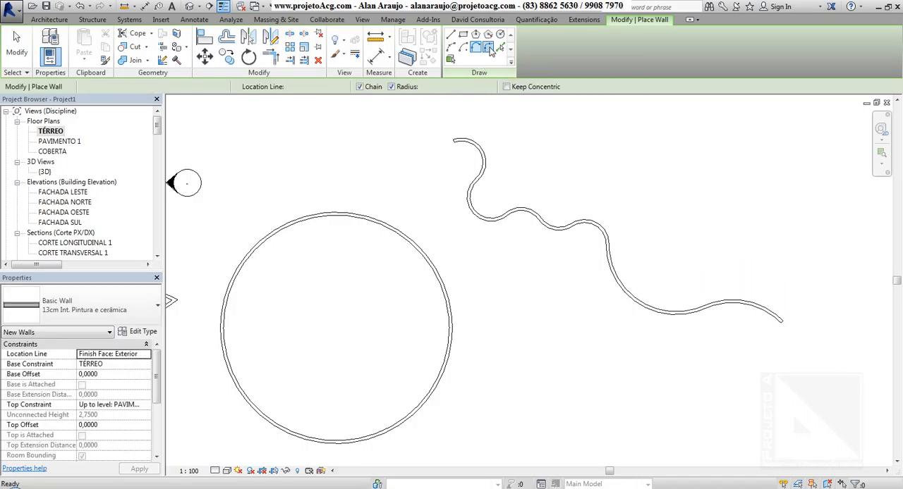
mouse_move(462, 118)
middle_mouse_down()
mouse_move(569, 188)
mouse_move(606, 192)
middle_mouse_up()
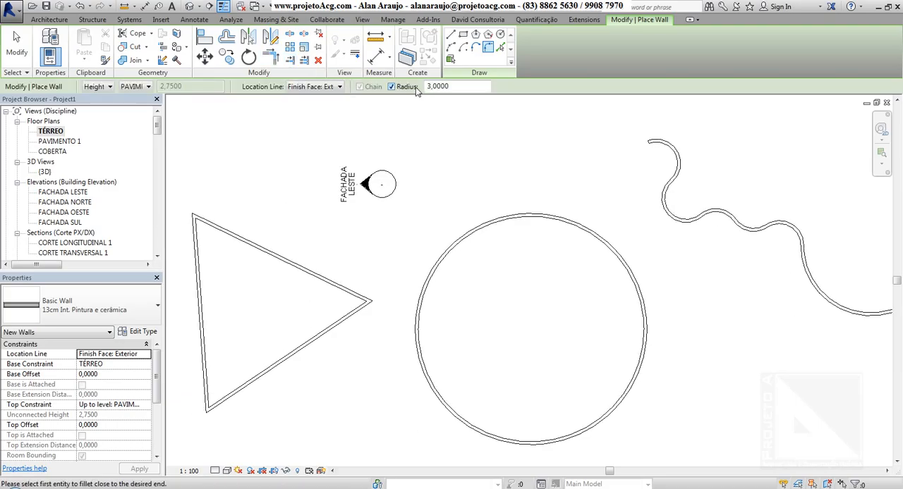
mouse_move(384, 206)
middle_mouse_down()
mouse_move(429, 228)
mouse_move(458, 217)
middle_mouse_up()
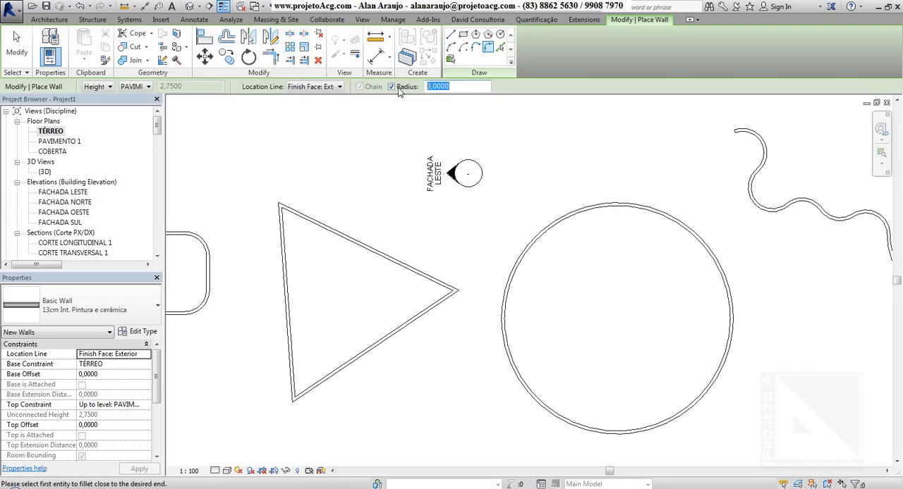
type("1")
middle_click_drag(352, 232, 467, 226)
left_click(445, 223)
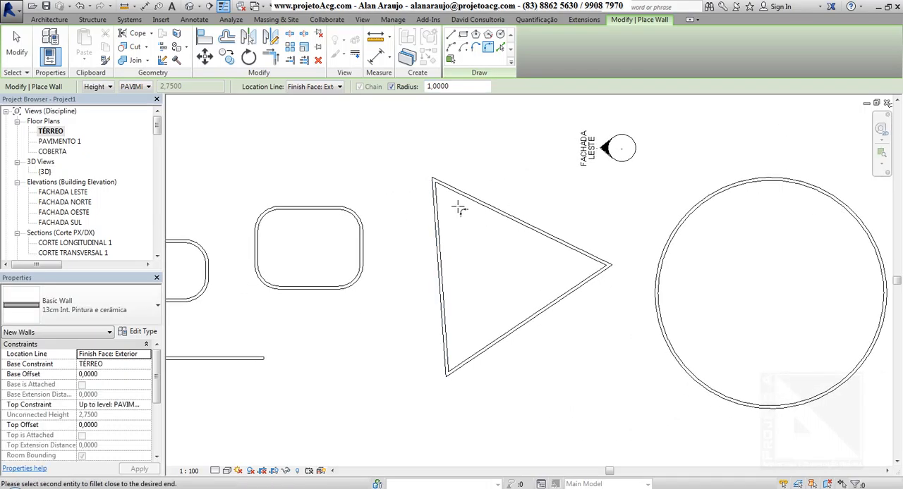
left_click(466, 197)
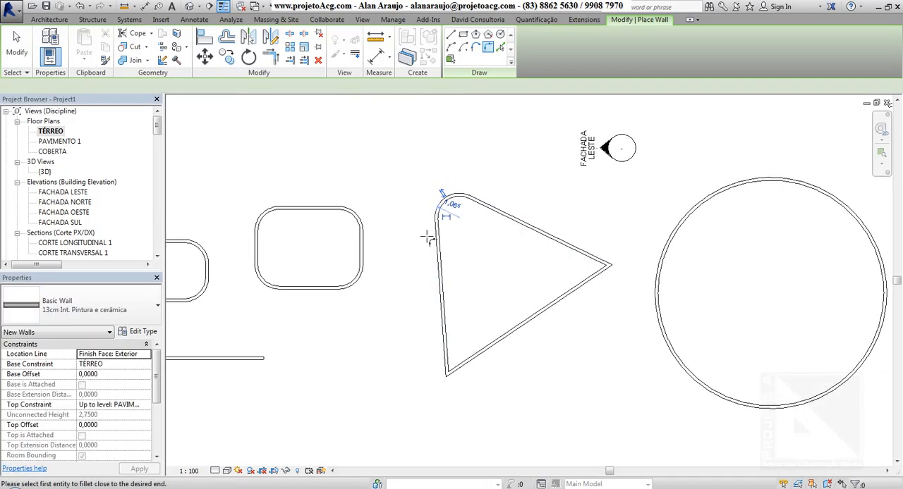
Fillet the triangle's lower and right corners with the same 1 m radius and leave wall placement.
left_click(444, 249)
left_click(575, 306)
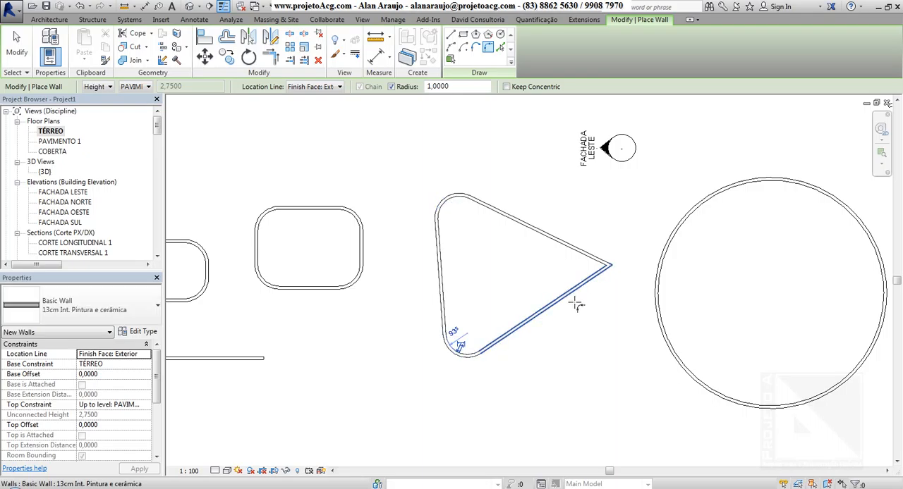
left_click(584, 265)
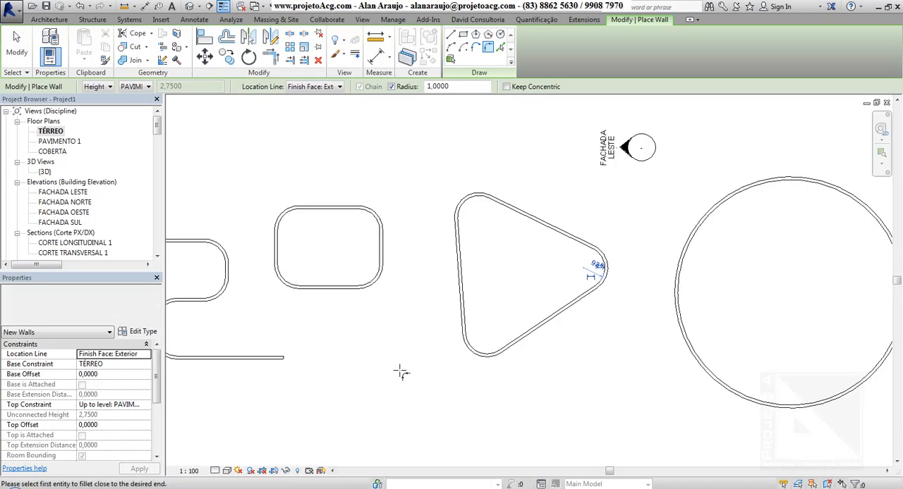
scroll(483, 244, "up", 4)
key("Escape")
key("Escape")
Set the floor plan's detail level to Fine to show the wall layers.
scroll(455, 172, "up", 4)
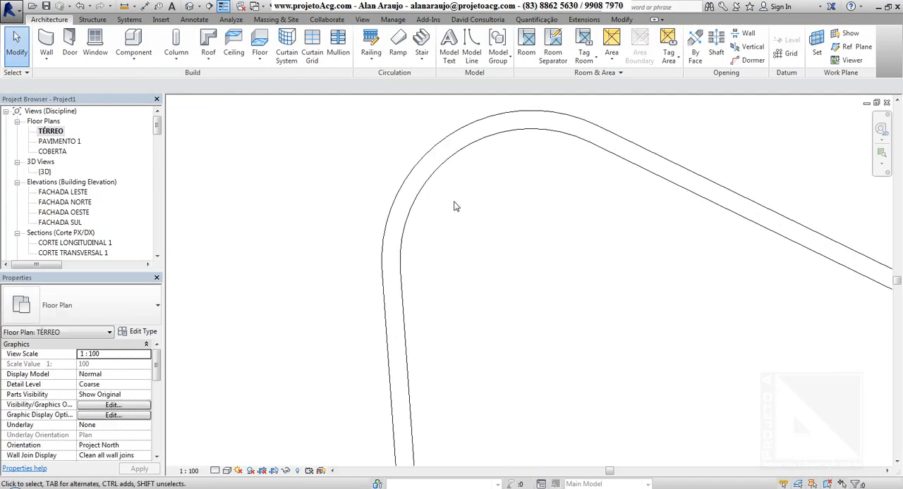
left_click(215, 471)
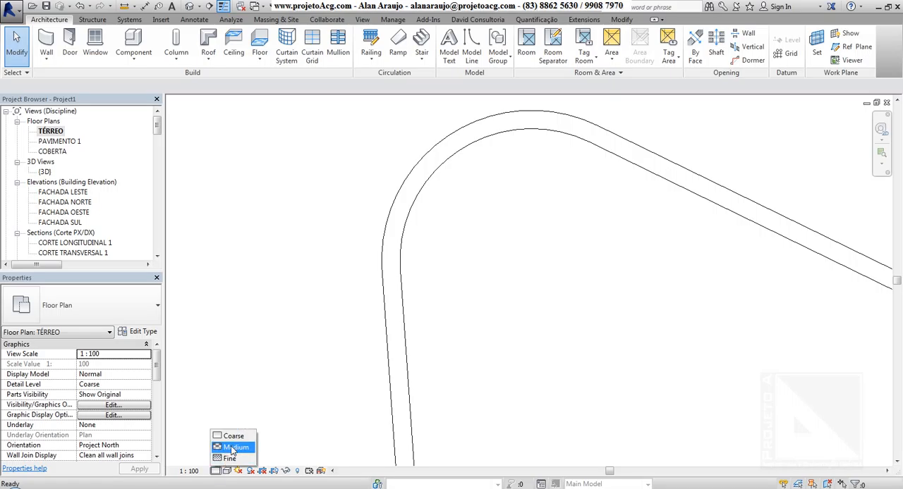
left_click(229, 459)
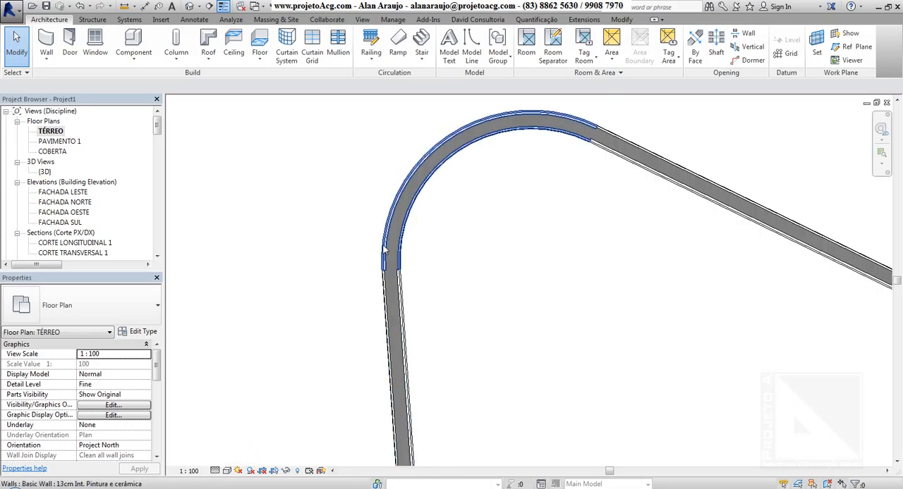
Examine the layers and wall type of the triangle's near-vertical side up close.
middle_click_drag(391, 374, 375, 121)
scroll(528, 292, "up", 5)
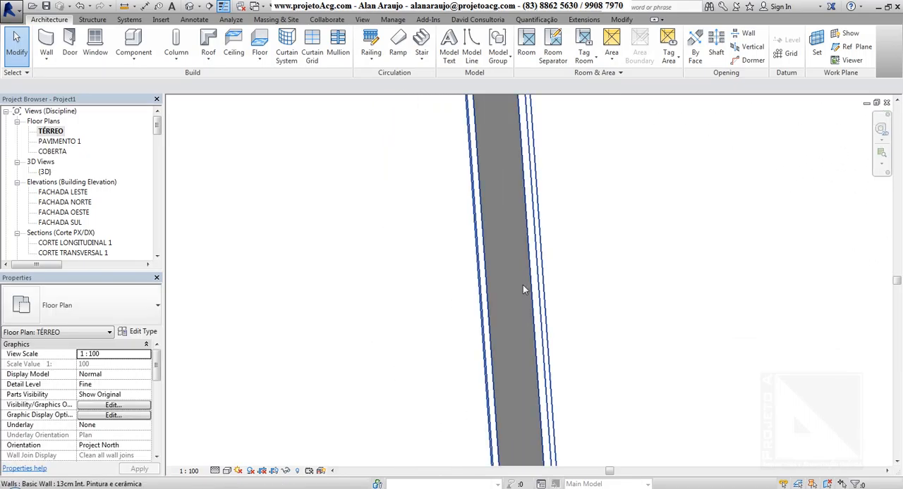
scroll(390, 337, "down", 5)
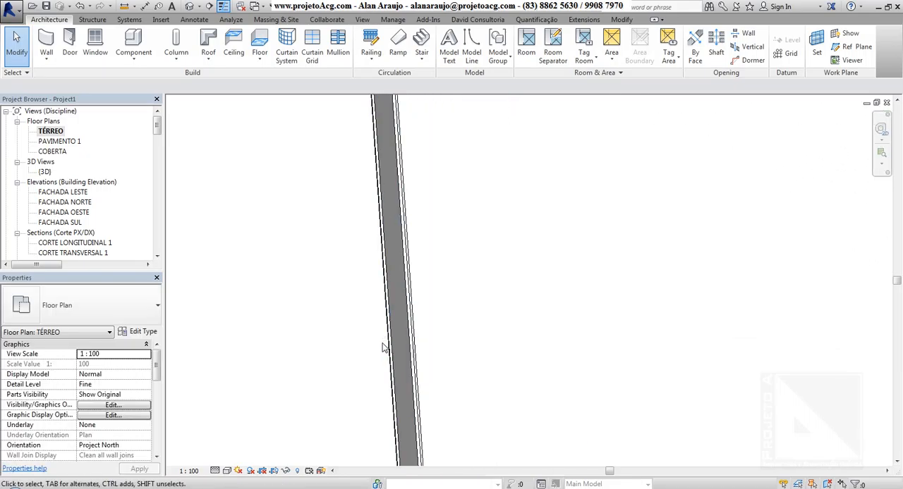
left_click(391, 337)
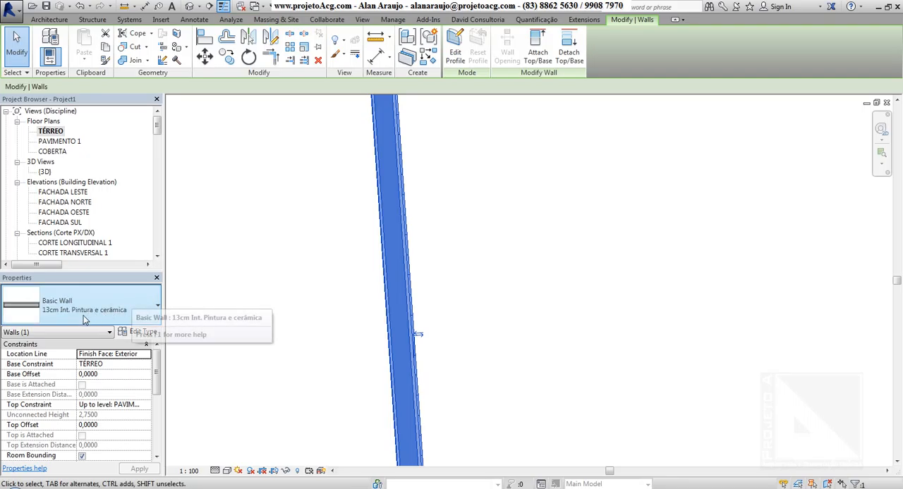
scroll(407, 351, "up", 3)
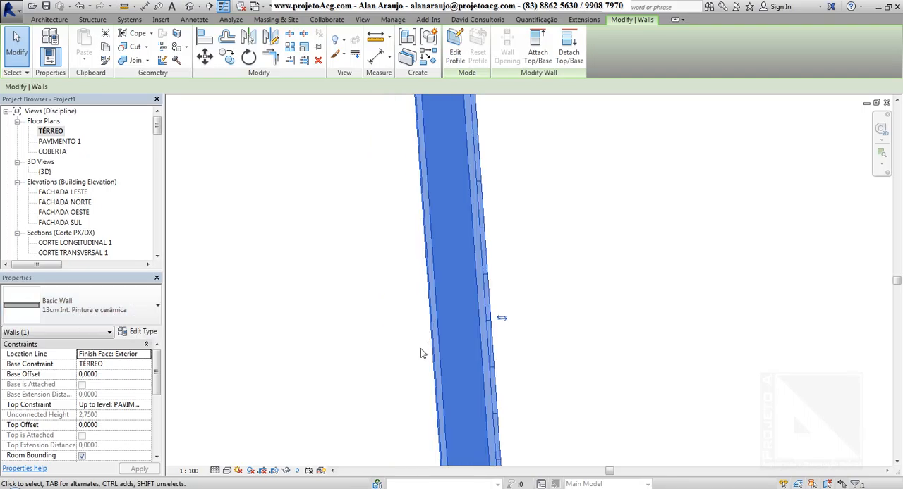
scroll(496, 287, "down", 5)
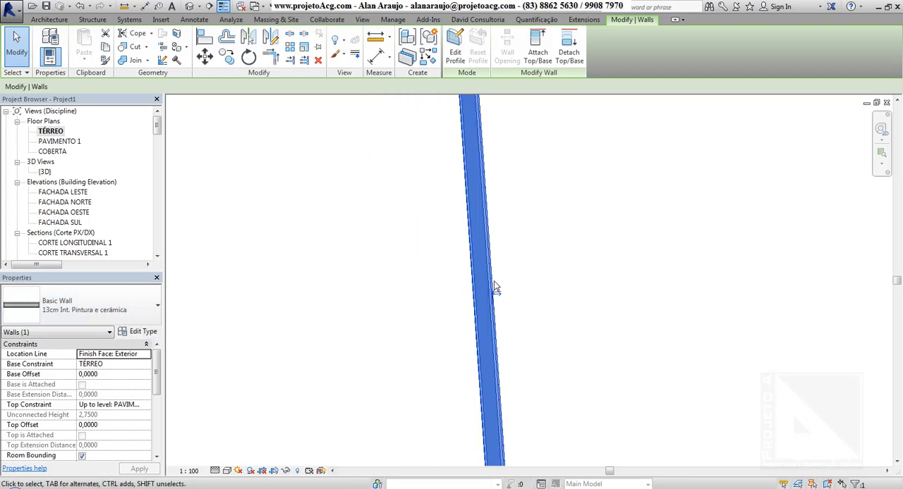
middle_click_drag(434, 334, 393, 367)
left_click(519, 304)
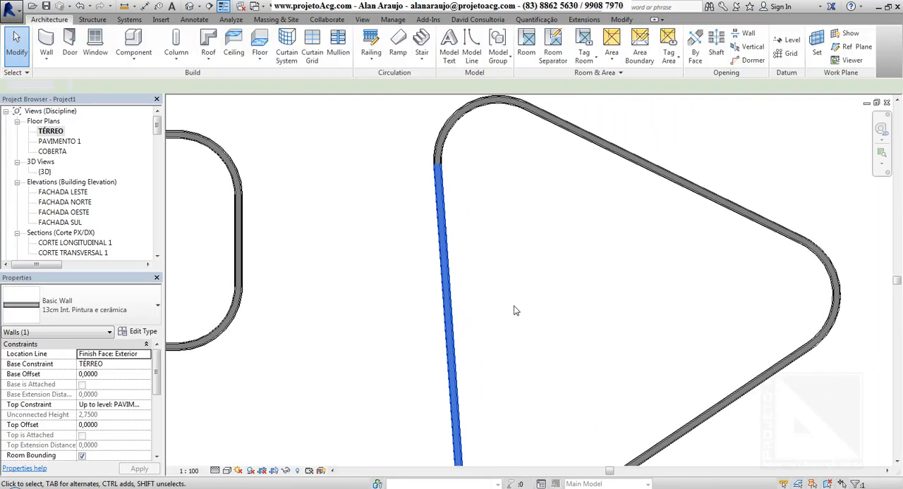
Select the whole chain of rounded triangle walls and change its type to 9cm - Bruta.
left_click(452, 275)
key("Tab")
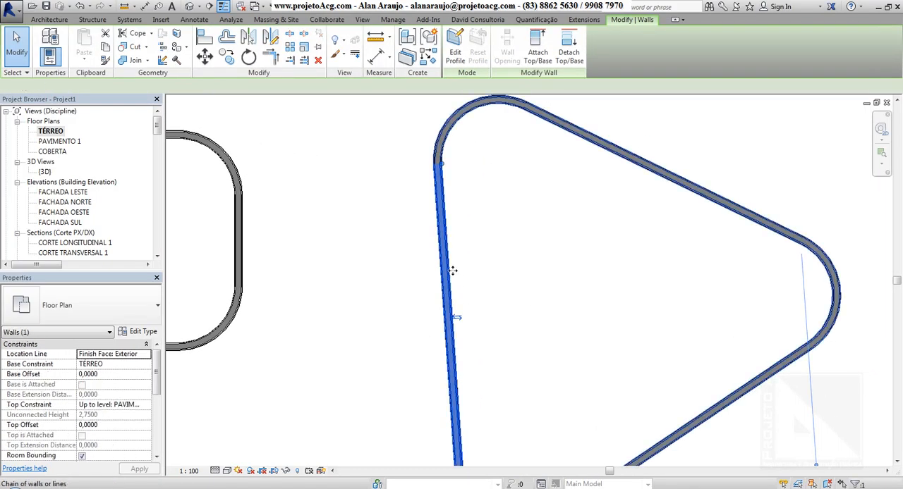
left_click(454, 272)
middle_click_drag(499, 286, 524, 179)
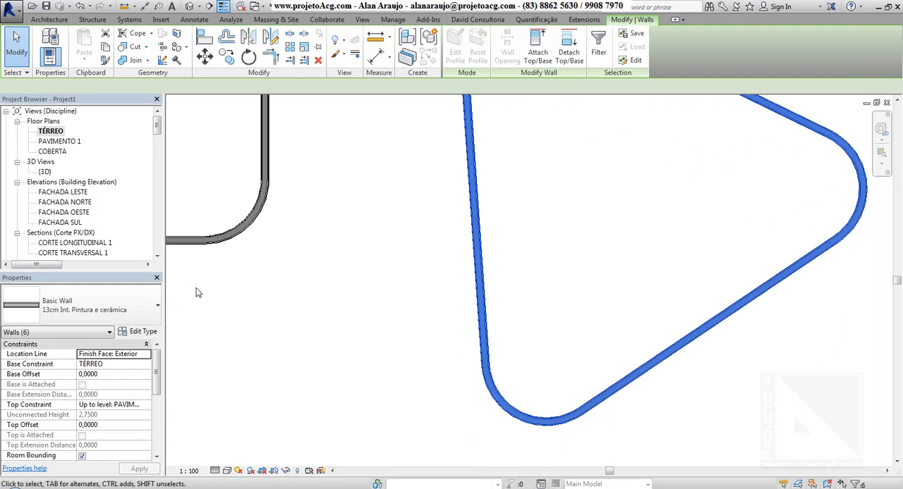
left_click(89, 310)
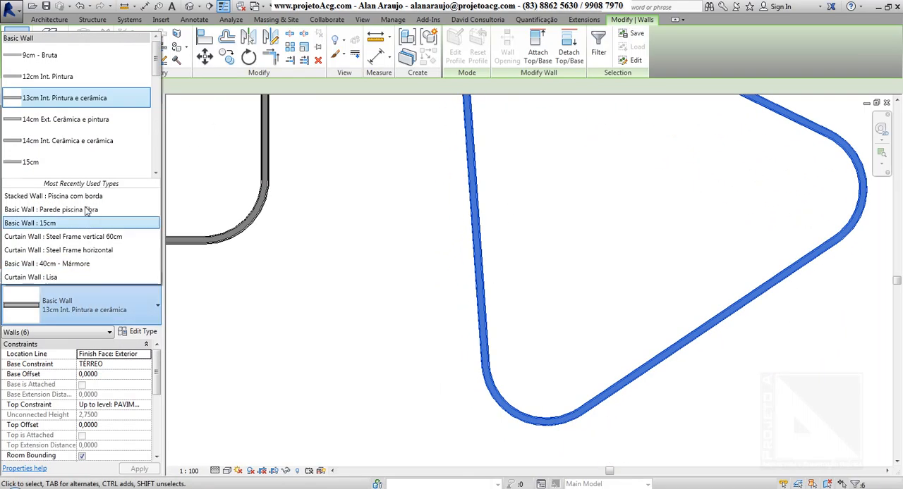
left_click(39, 55)
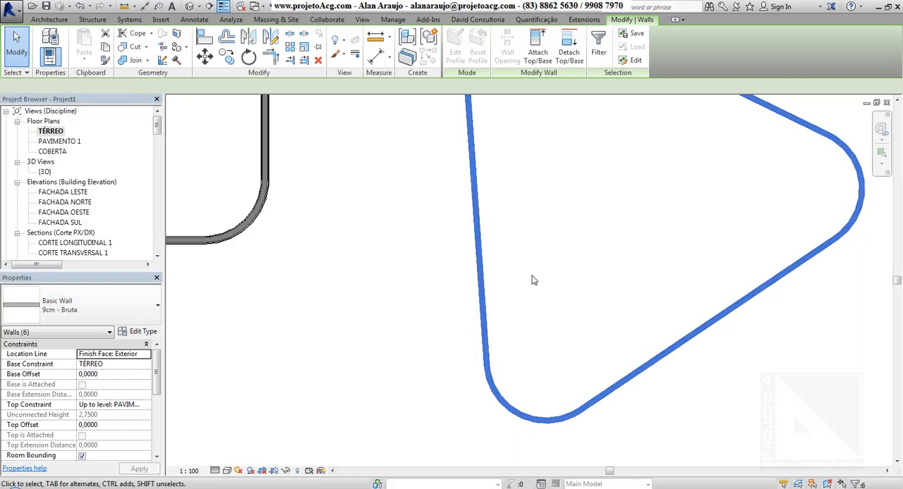
middle_click_drag(532, 278, 641, 318)
scroll(640, 320, "down", 2)
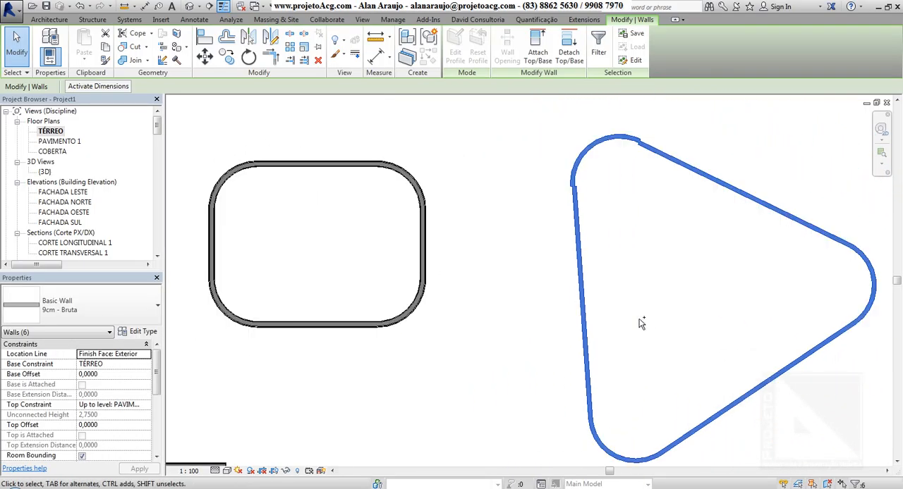
Restart the Wall tool and browse the available basic, curtain and stacked wall types without changing the current type.
key("w")
key("a")
scroll(640, 323, "down", 1)
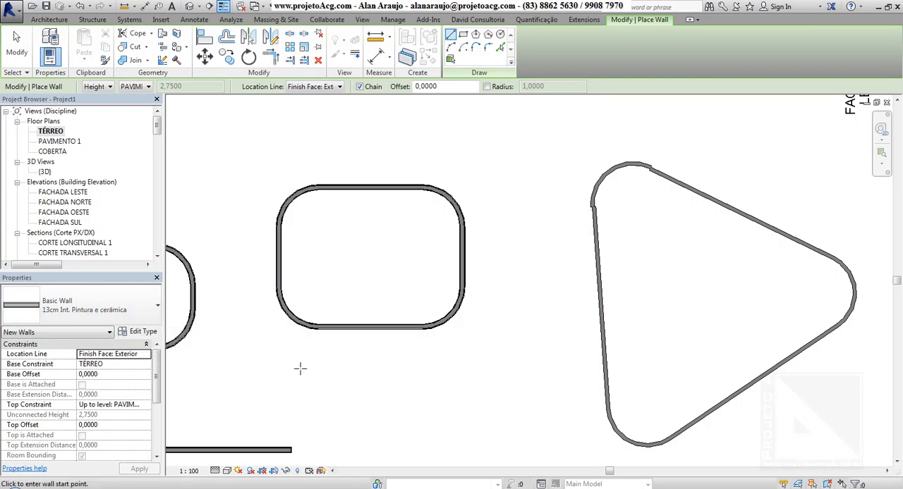
left_click(94, 310)
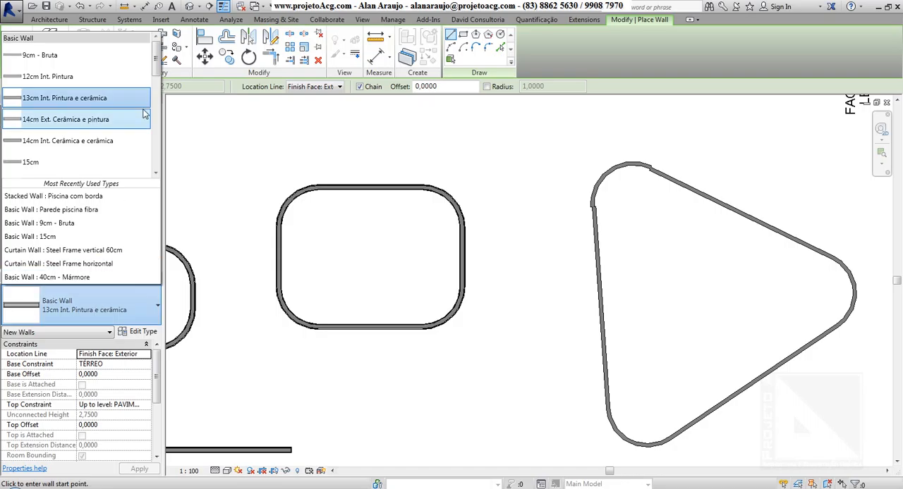
scroll(156, 65, "down", 6)
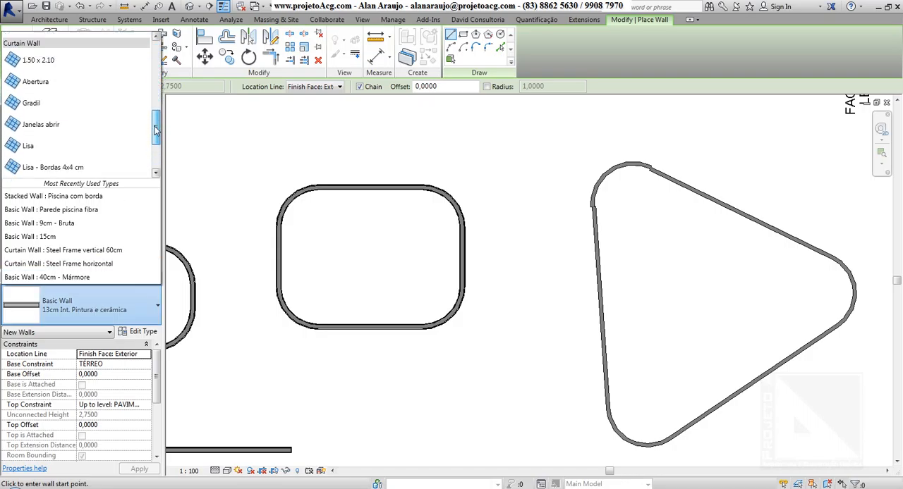
scroll(157, 65, "up", 6)
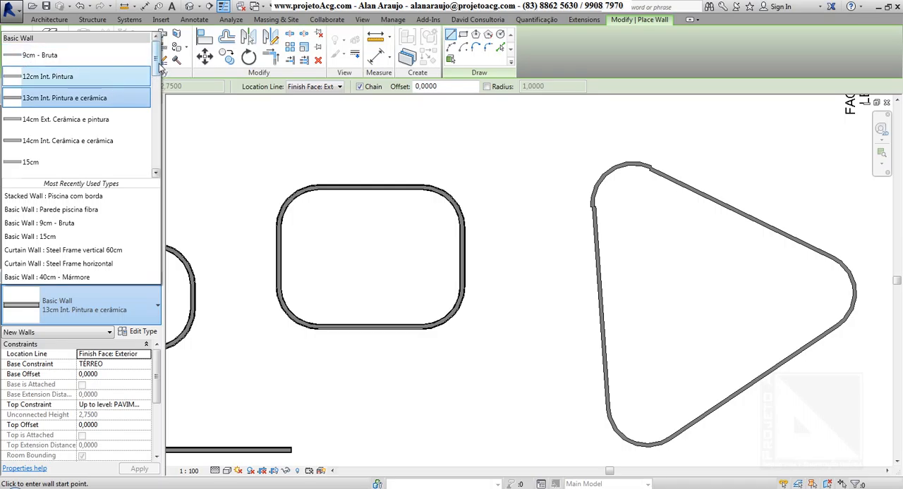
left_click_drag(161, 67, 158, 109)
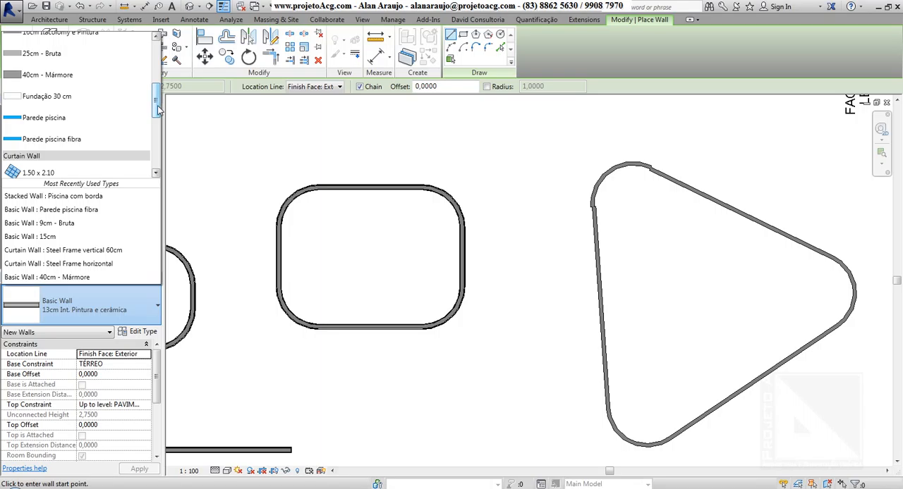
left_click_drag(160, 110, 156, 139)
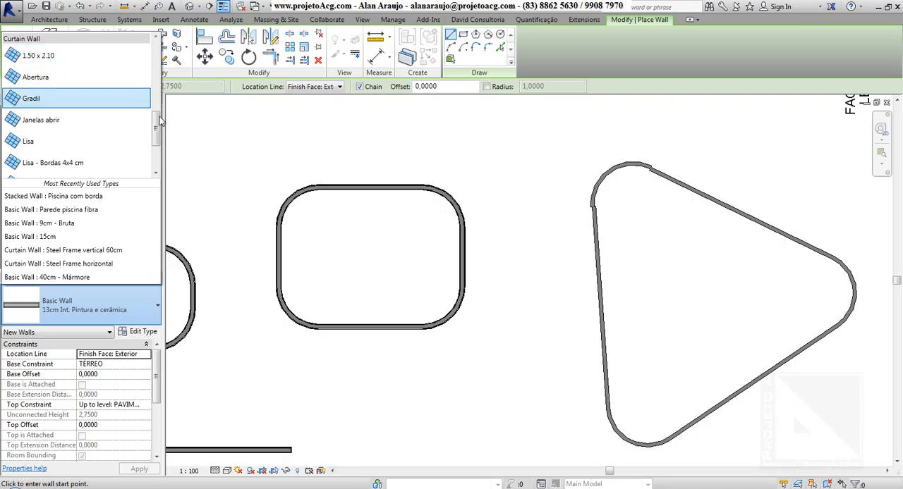
left_click_drag(159, 126, 158, 149)
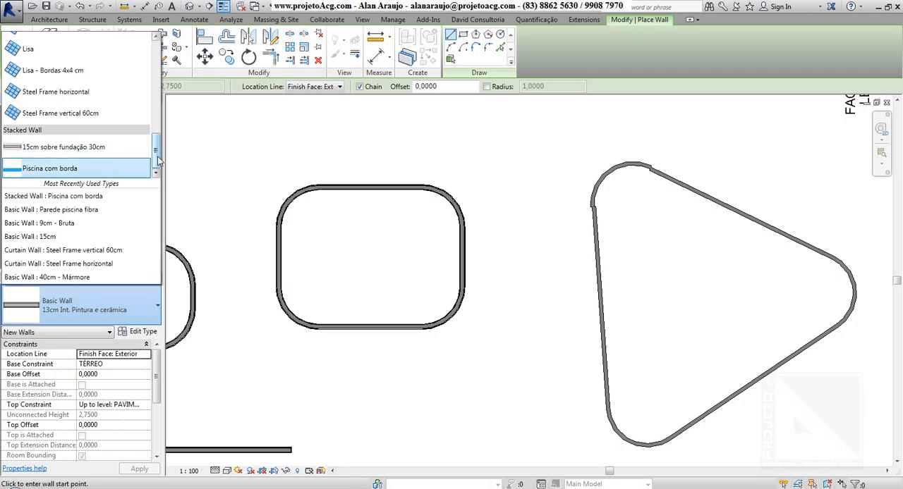
left_click_drag(157, 152, 160, 46)
left_click(161, 32)
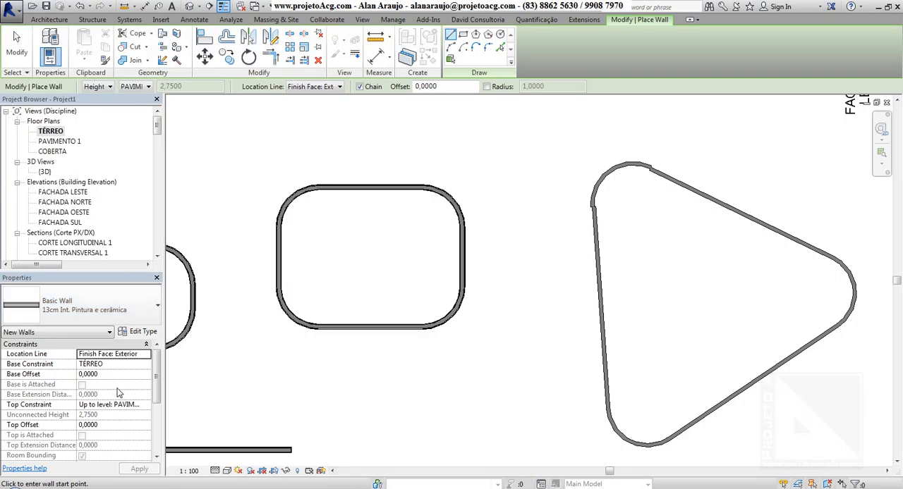
Review the new wall's instance properties from the constraints down to the identity data and leave wall placement.
left_click(121, 366)
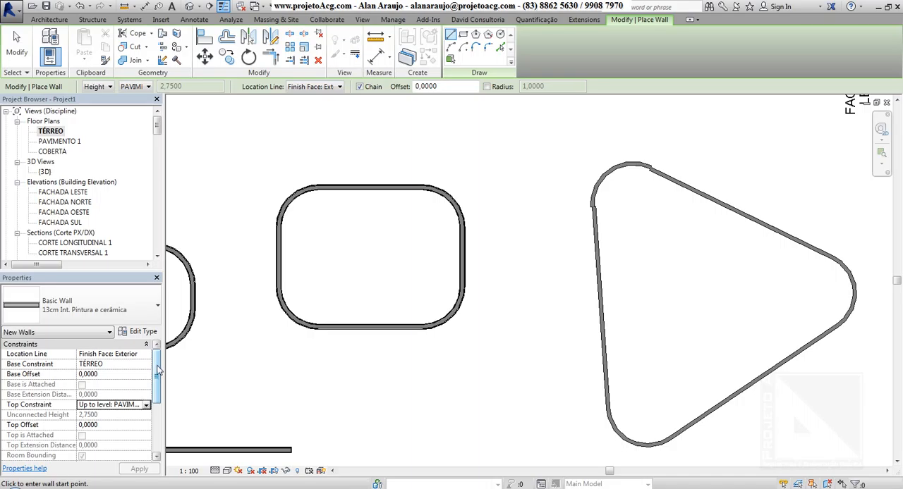
scroll(159, 370, "down", 5)
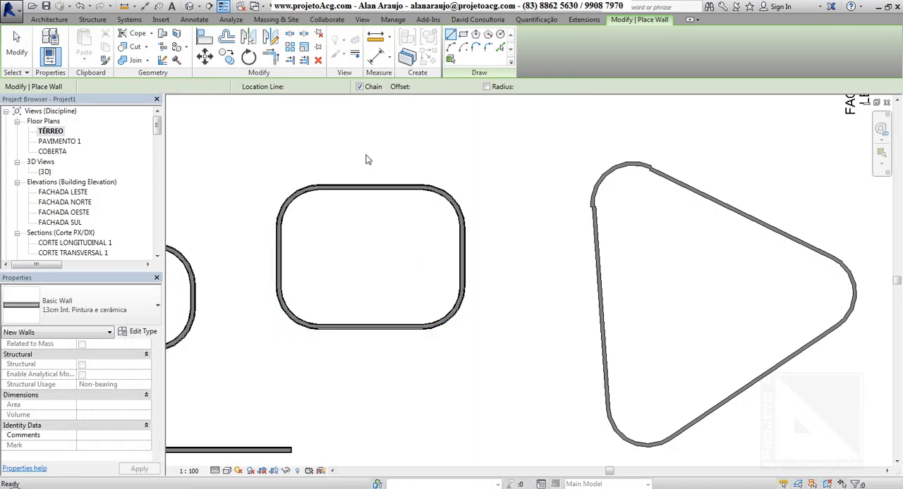
key("Escape")
Open the default 3D view and frame the rounded rectangular walls beneath the gabled roof.
left_click(189, 6)
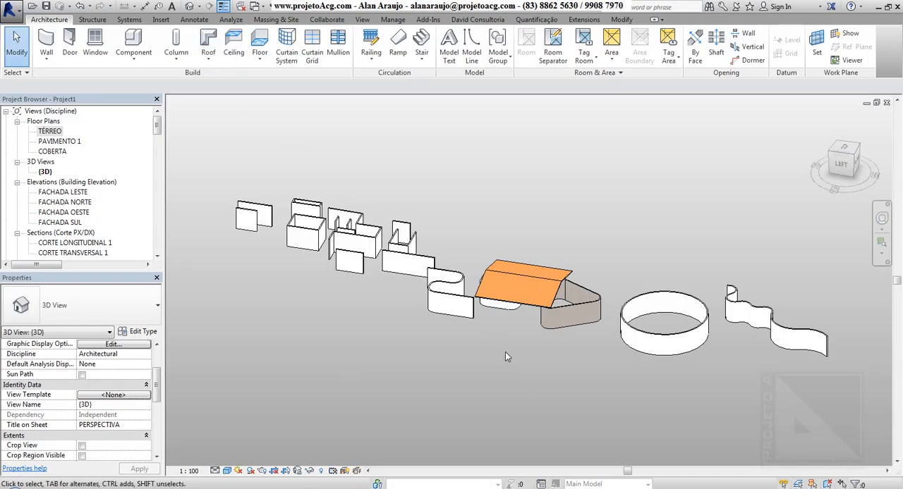
middle_click_drag(505, 352, 641, 303, "shift")
scroll(573, 296, "up", 3)
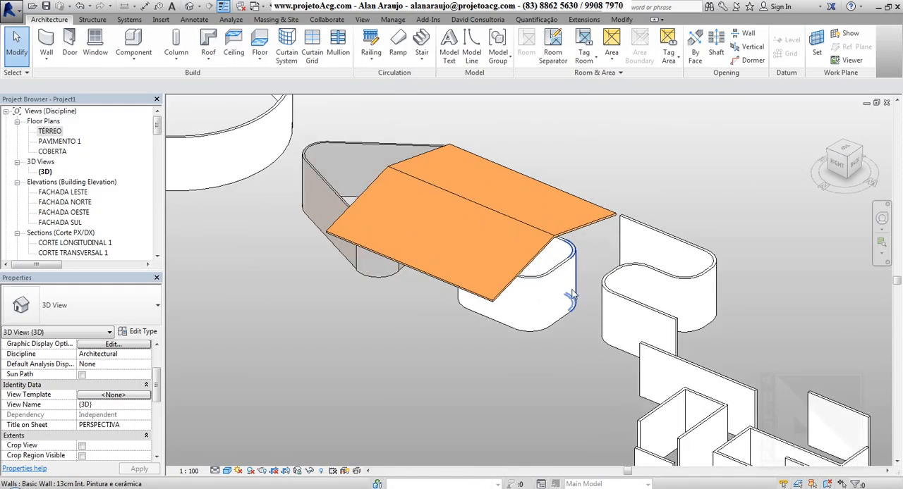
scroll(547, 282, "up", 2)
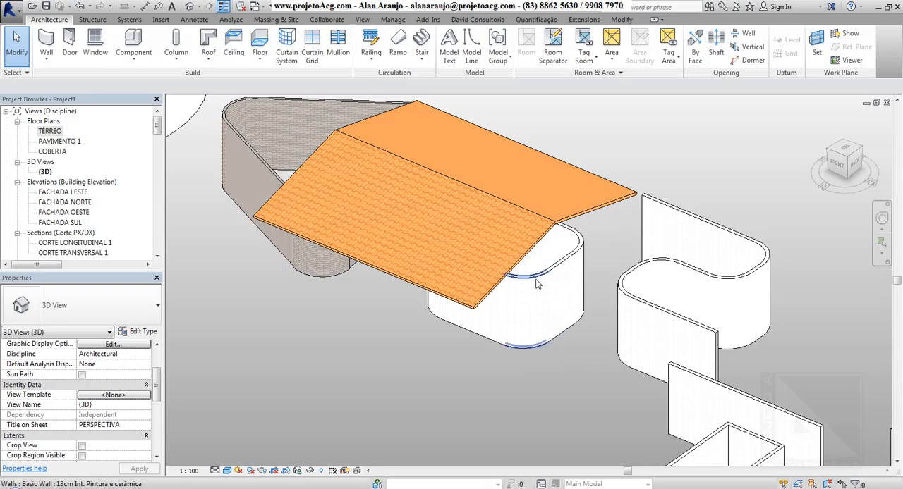
Select the whole chain of rounded rectangular walls and attach their tops to the Telha Canal roof.
left_click(538, 284)
middle_click_drag(540, 393, 557, 409, "shift")
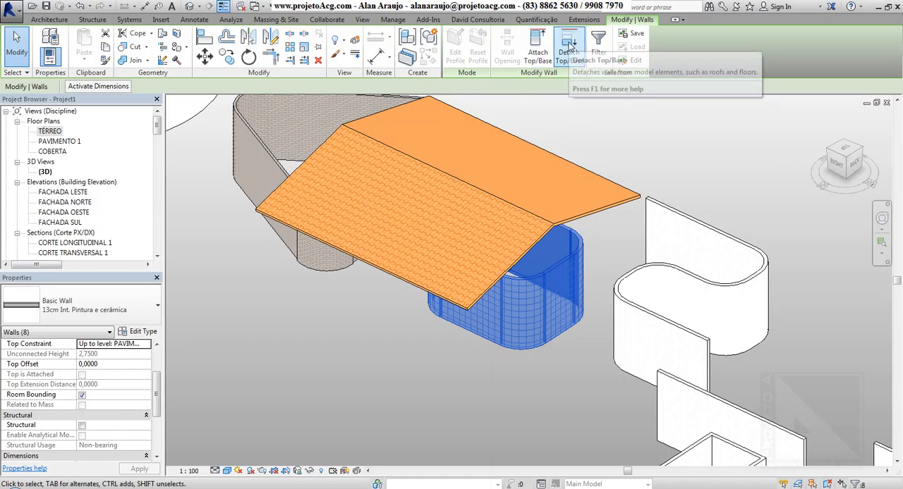
middle_click_drag(634, 133, 667, 179)
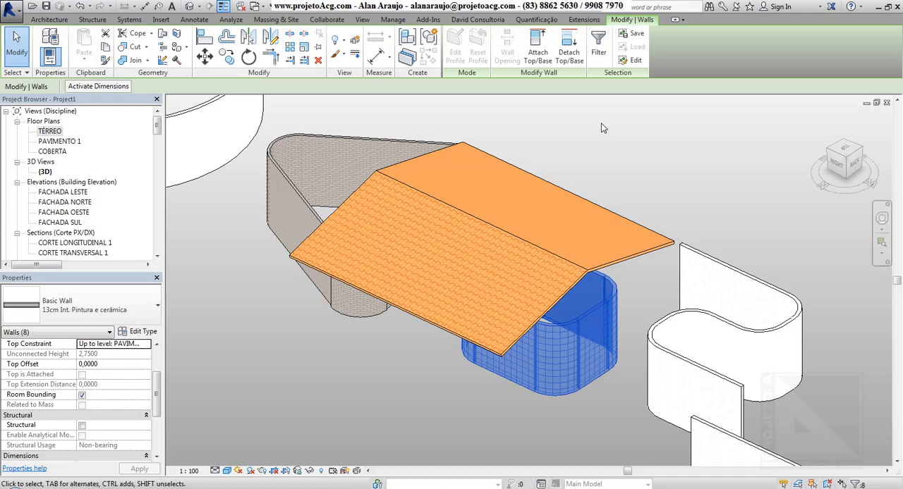
left_click(537, 51)
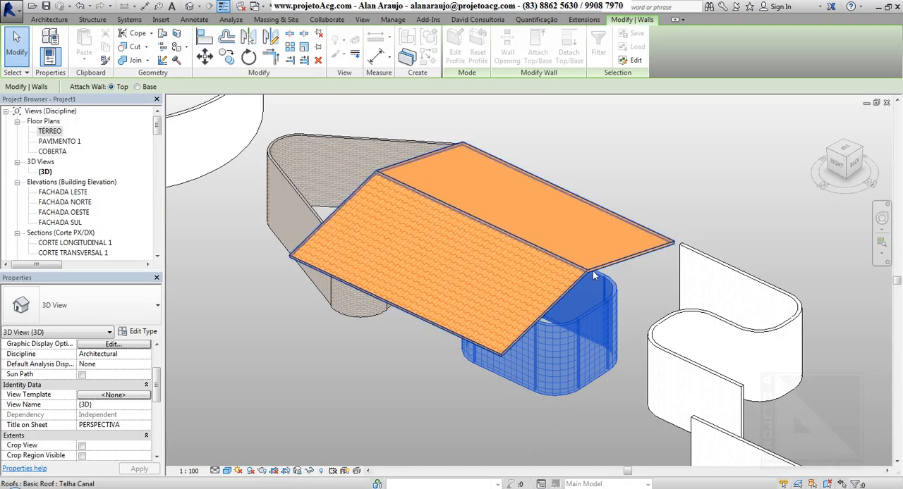
left_click(610, 382)
left_click(813, 478)
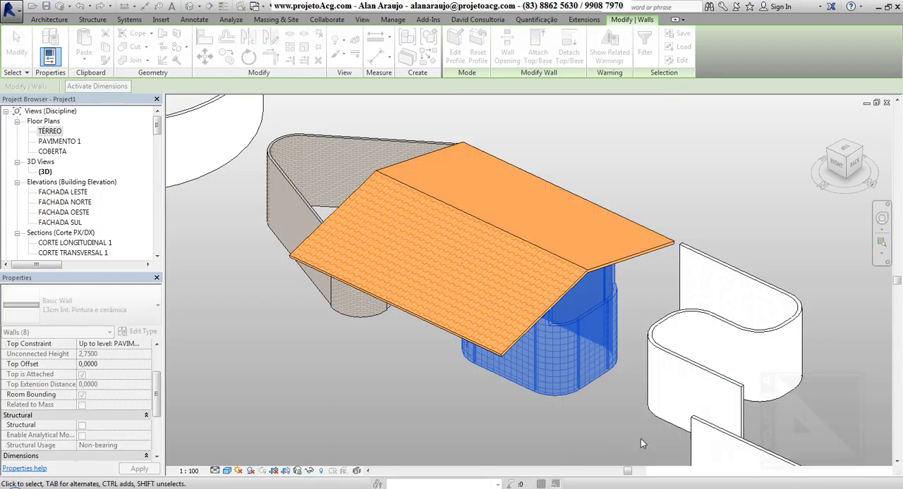
Examine from several angles how the attached wall tops and the curved corner wall meet the gabled roof.
middle_click_drag(565, 416, 591, 223, "shift")
left_click(573, 200)
scroll(570, 223, "up", 3)
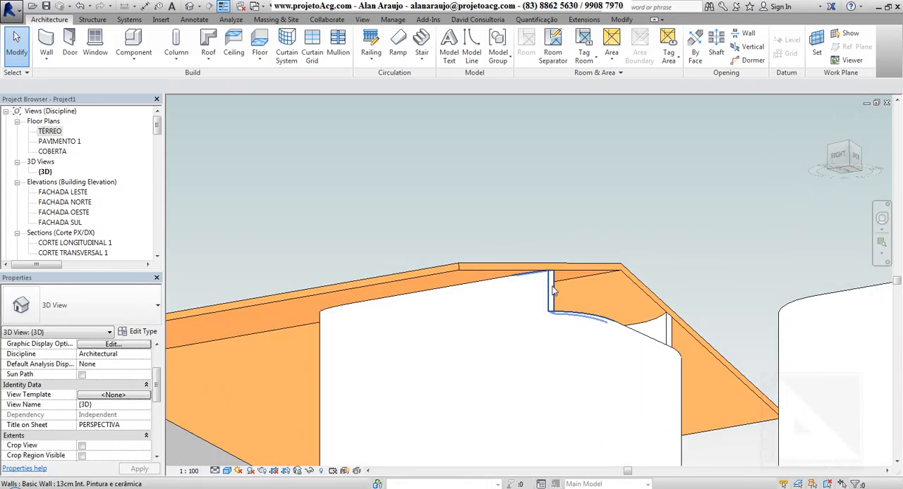
left_click(554, 291)
middle_click_drag(413, 375, 539, 457, "shift")
scroll(463, 426, "down", 4)
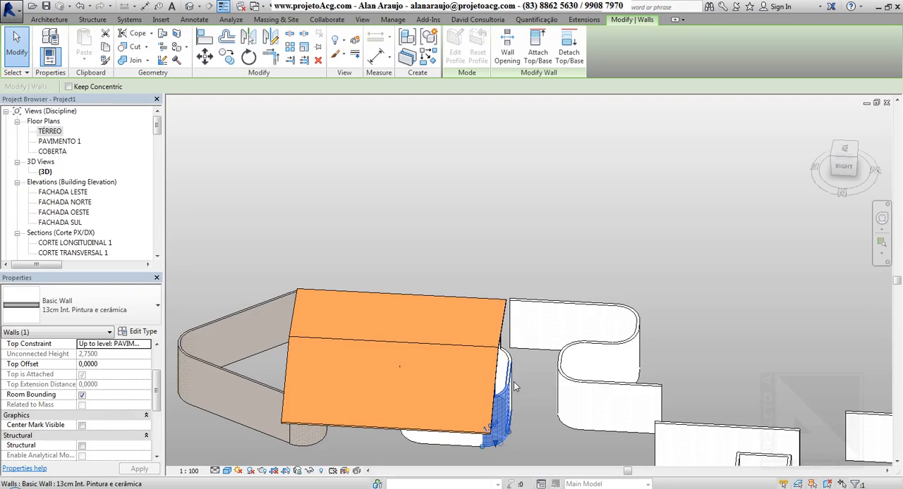
middle_click_drag(513, 388, 525, 331, "shift")
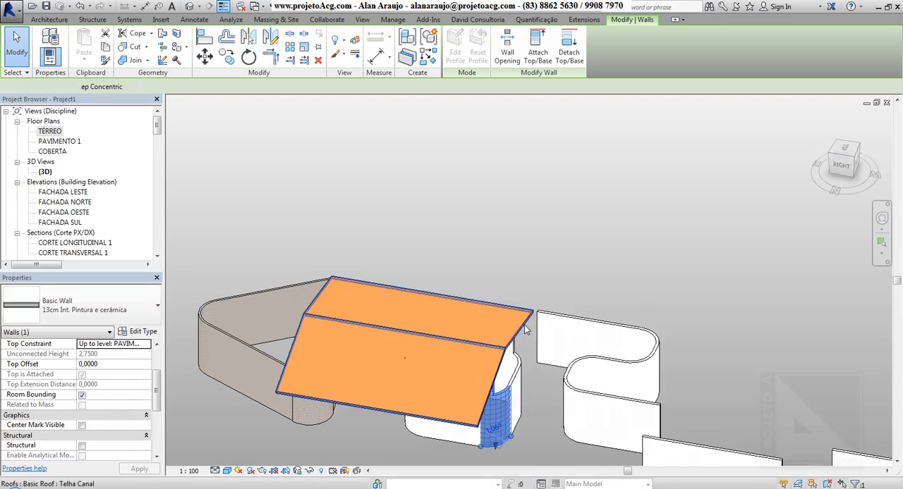
left_click(525, 331)
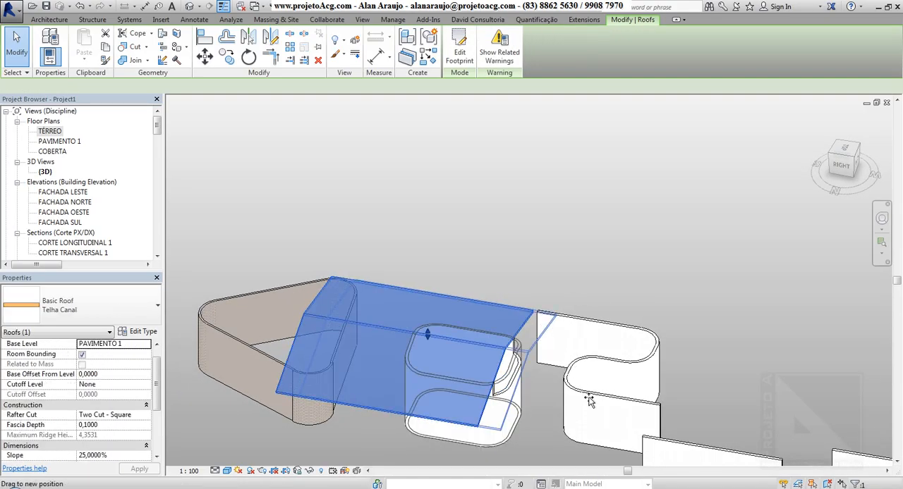
middle_click_drag(582, 397, 474, 358, "shift")
scroll(517, 367, "up", 4)
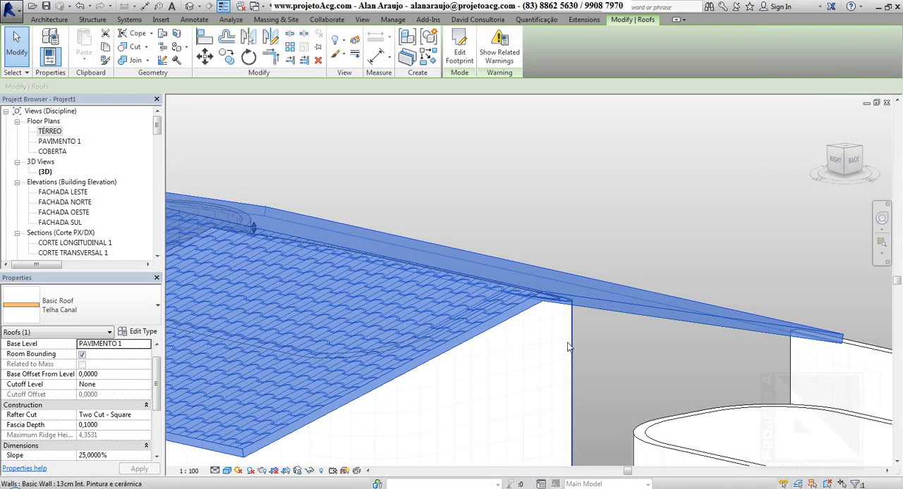
key("Escape")
middle_click_drag(568, 346, 577, 403, "shift")
left_click(581, 364)
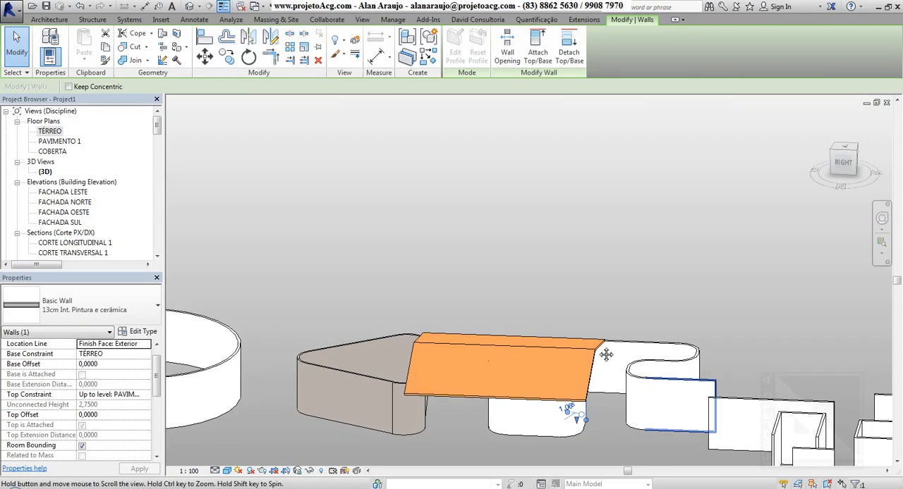
Edit the profile of the short freestanding wall in front of the rectangular rooms and delete its top line.
middle_click_drag(606, 355, 269, 214)
middle_click_drag(551, 356, 466, 366, "shift")
middle_click_drag(466, 366, 470, 344)
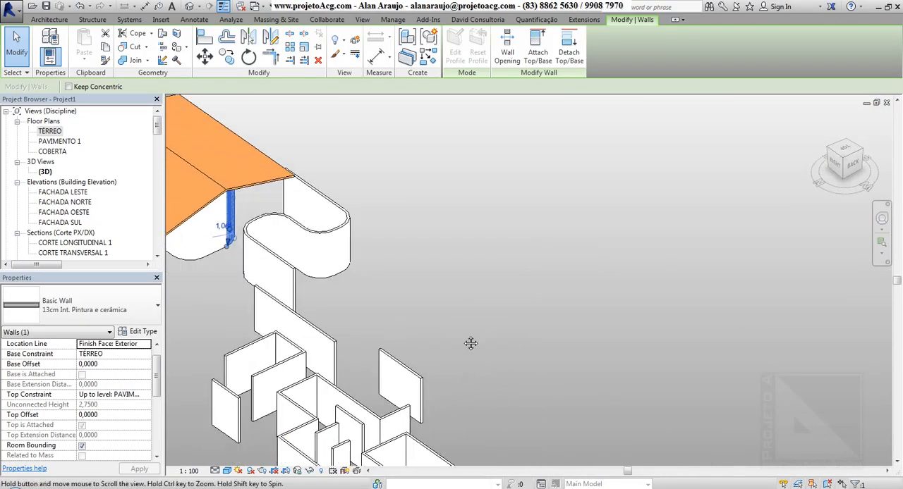
scroll(471, 343, "down", 3)
left_click(467, 225)
middle_click_drag(535, 280, 321, 275, "shift")
scroll(443, 194, "up", 2)
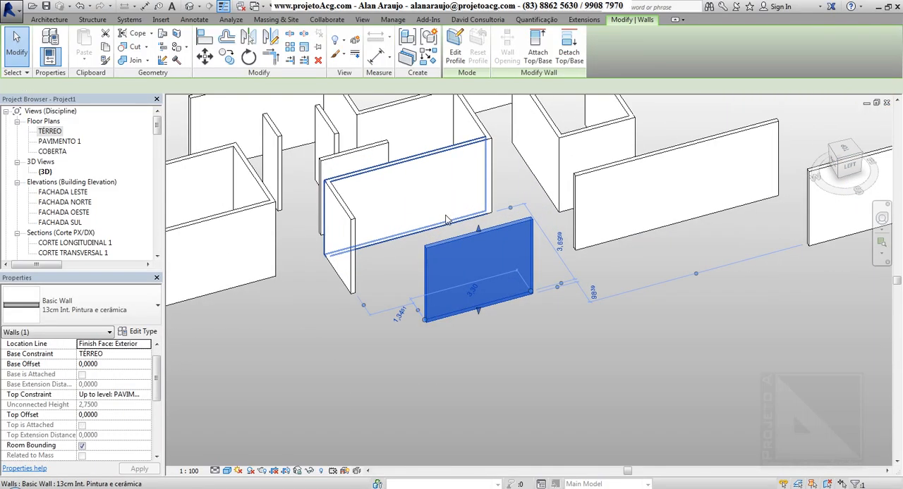
scroll(476, 279, "up", 2)
middle_click_drag(475, 279, 443, 362)
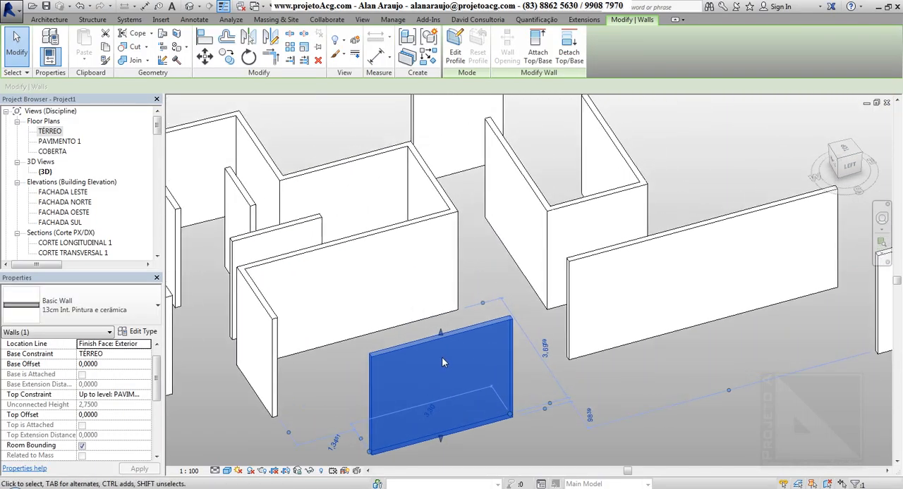
scroll(443, 362, "down", 3)
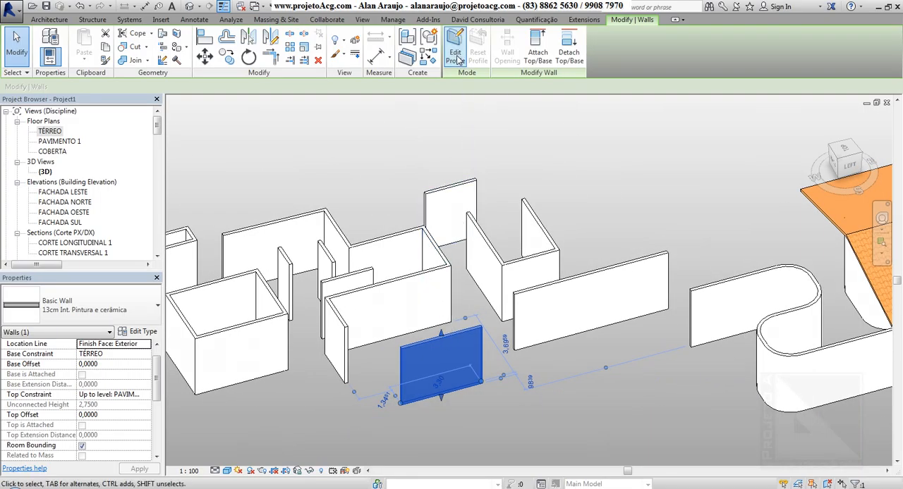
left_click(455, 55)
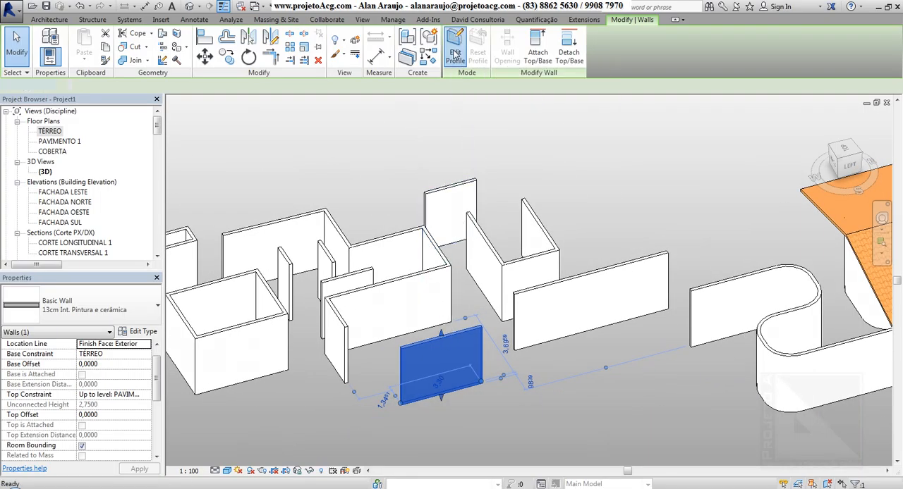
left_click(457, 334)
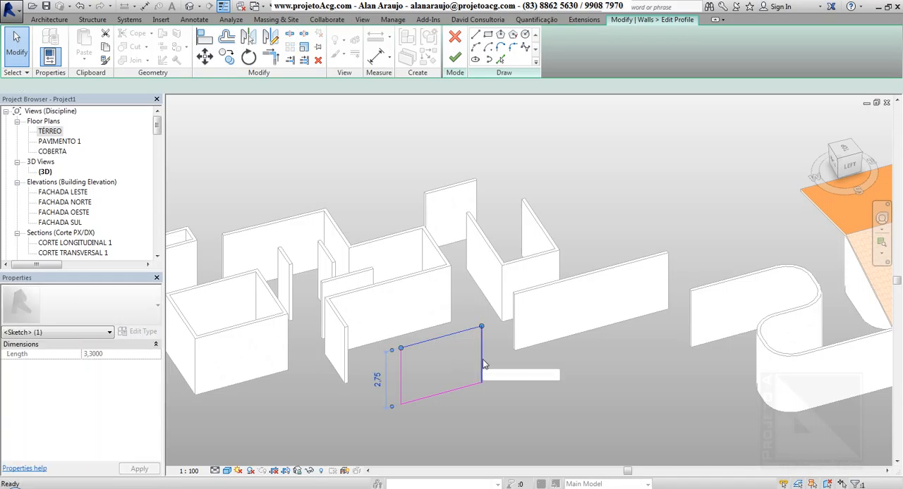
key("Delete")
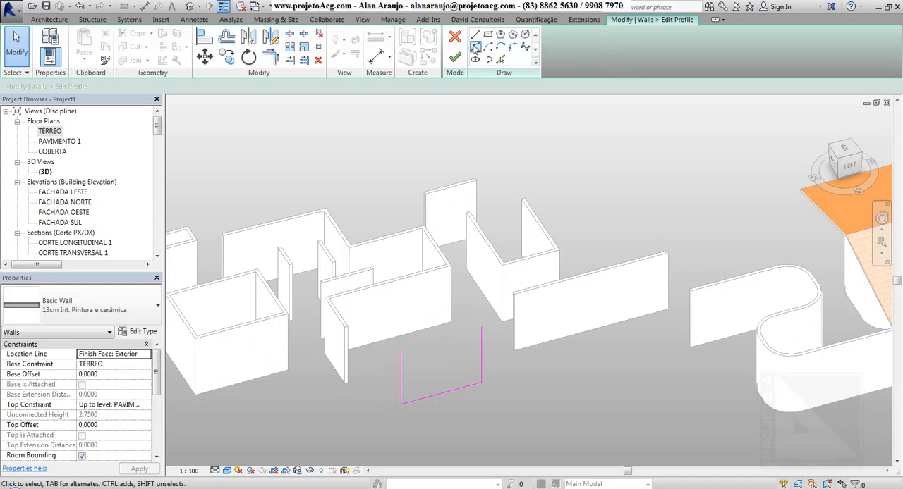
Close the wall profile with a semicircular arc of 1.65 m radius between the vertical sides, then finish the edit and deselect the wall.
left_click(474, 47)
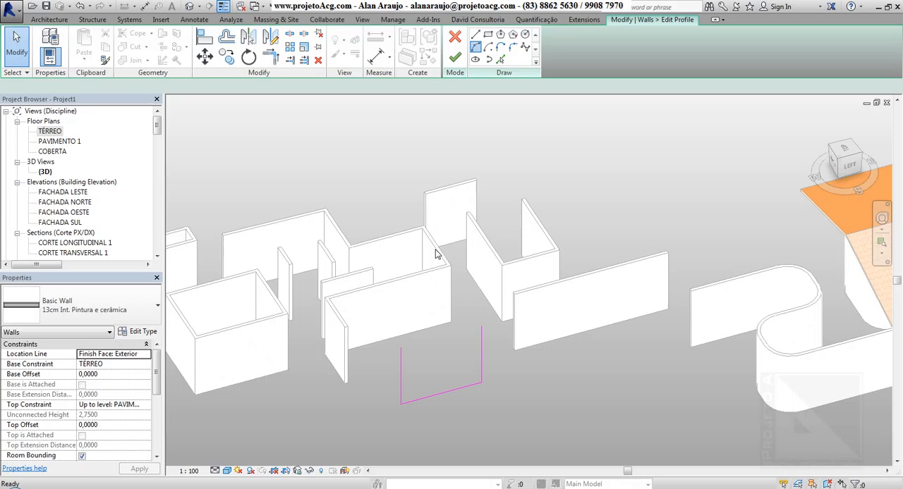
left_click(483, 332)
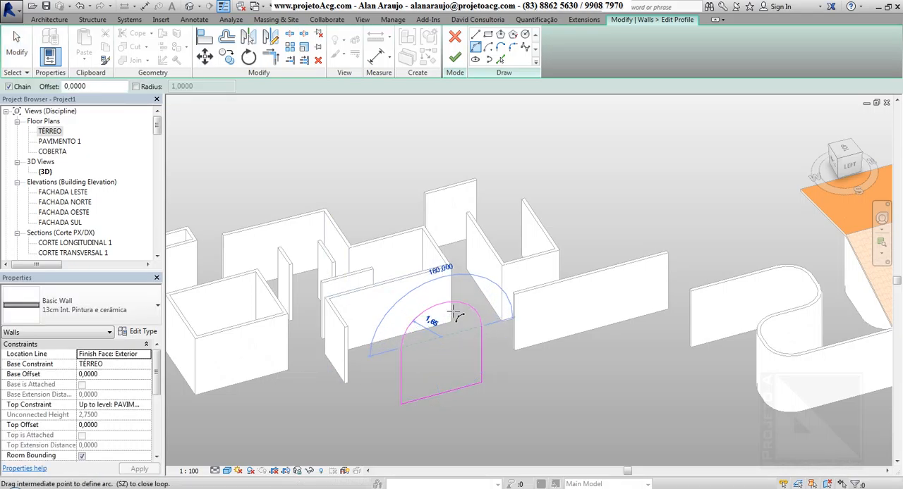
left_click(454, 315)
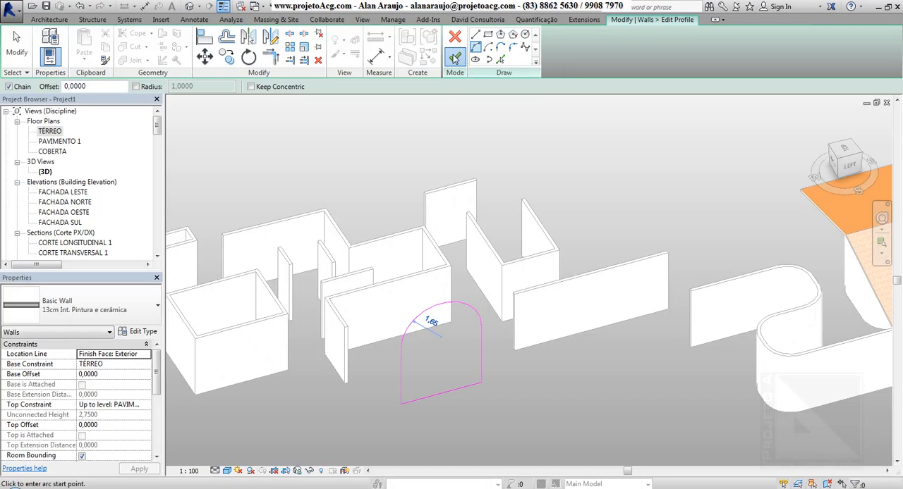
left_click(454, 58)
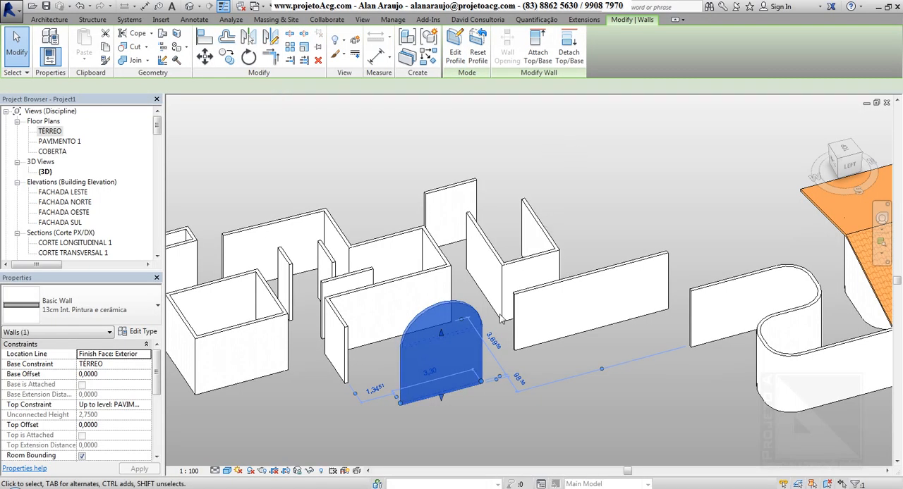
key("Escape")
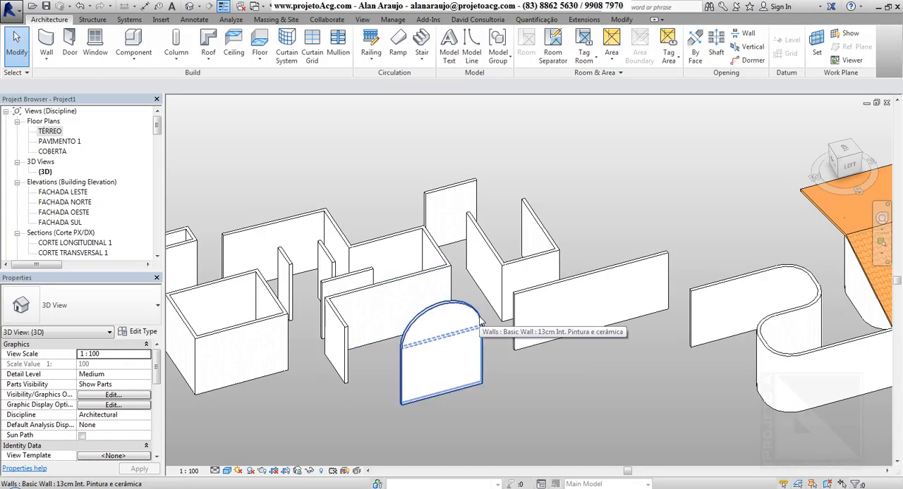
Edit the arched wall's profile to add a rectangular opening about 2.25 m wide and 0.96 m high below the arch, then finish and deselect.
left_click(416, 342)
left_click(455, 49)
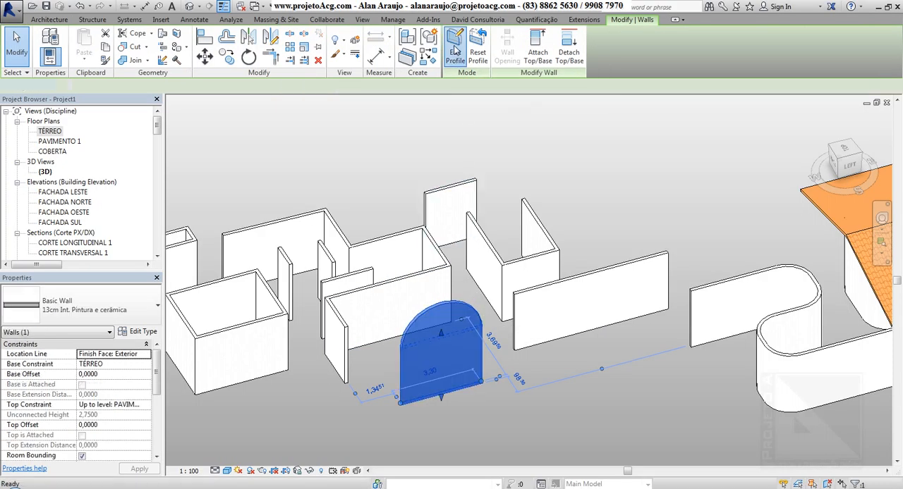
left_click(487, 33)
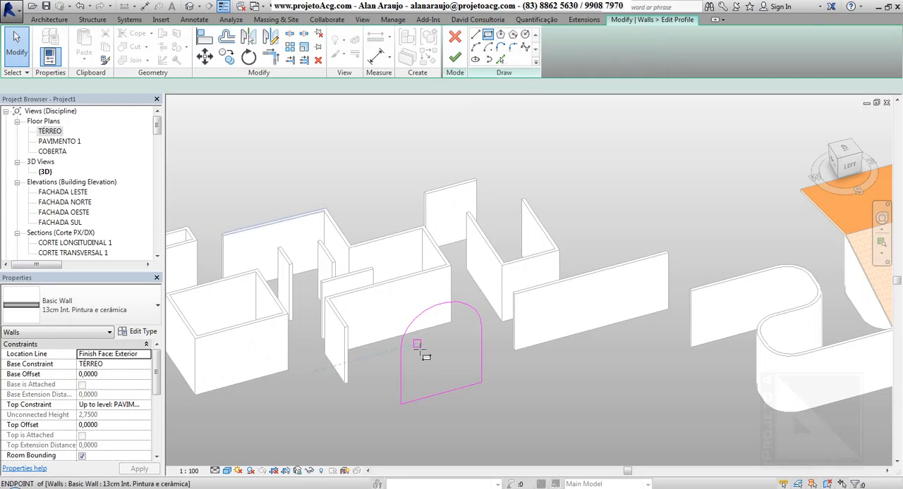
left_click(421, 358)
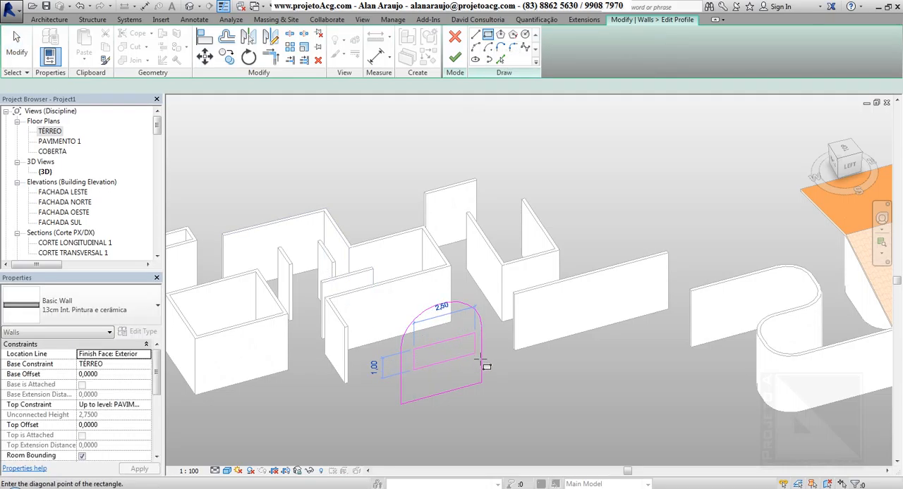
left_click(477, 300)
left_click(455, 57)
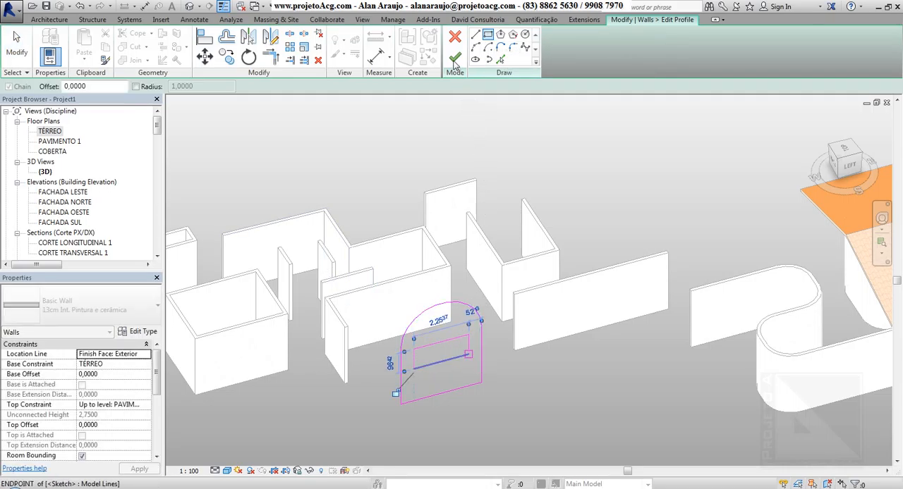
left_click(636, 189)
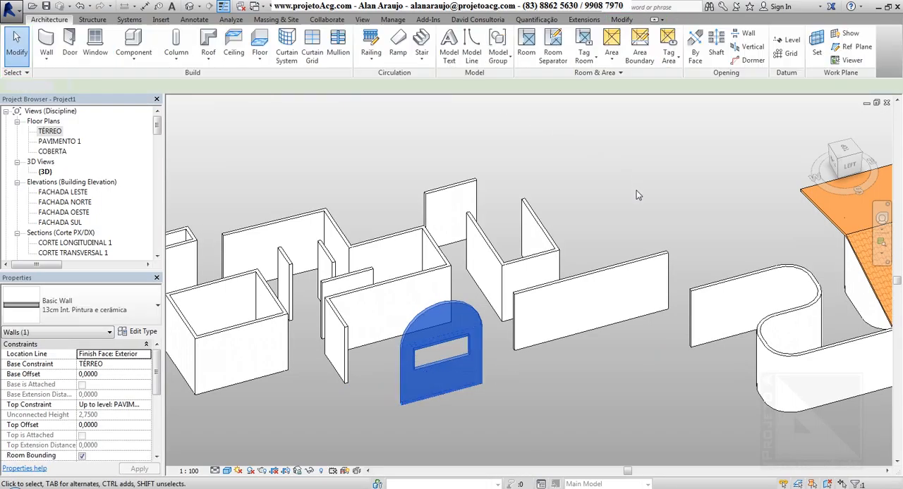
Reopen the arched wall's profile and draw two small rectangular openings side by side below the wide rectangular one.
mouse_move(508, 398)
middle_mouse_down("shift")
mouse_move(502, 328)
mouse_move(495, 389)
middle_mouse_up("shift")
left_click(478, 380)
left_click(479, 380)
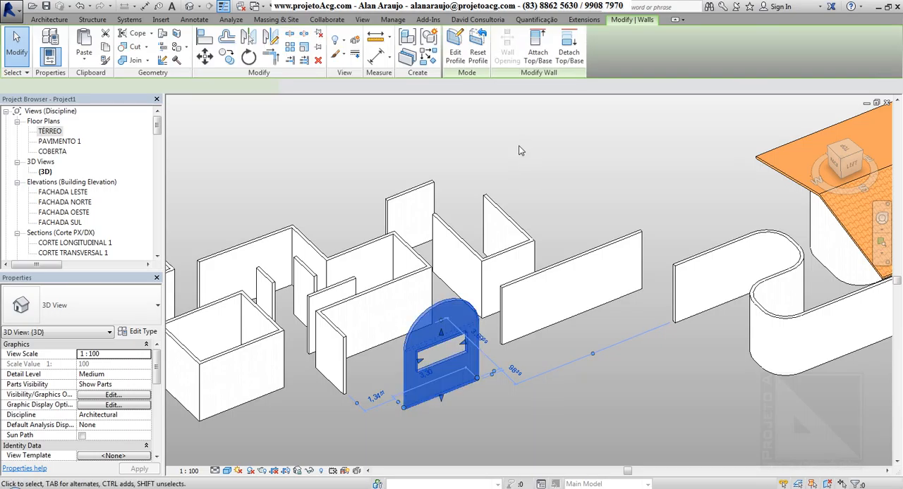
left_click(455, 50)
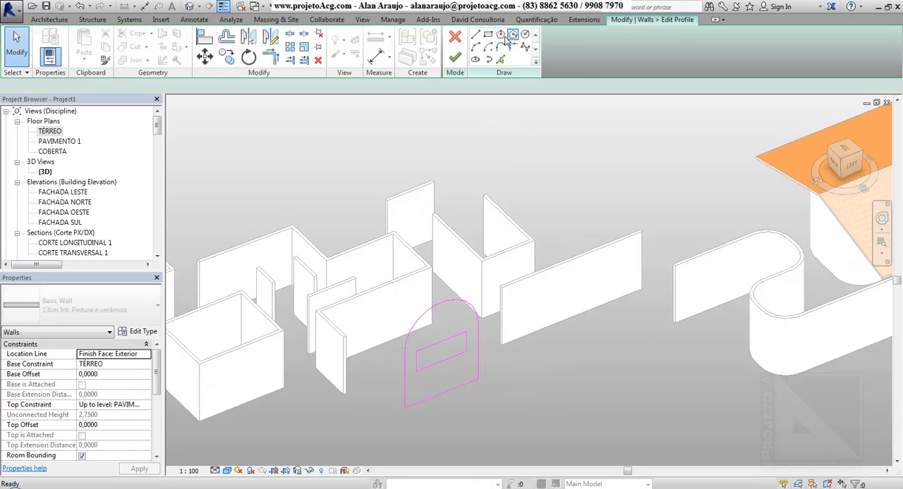
left_click(487, 34)
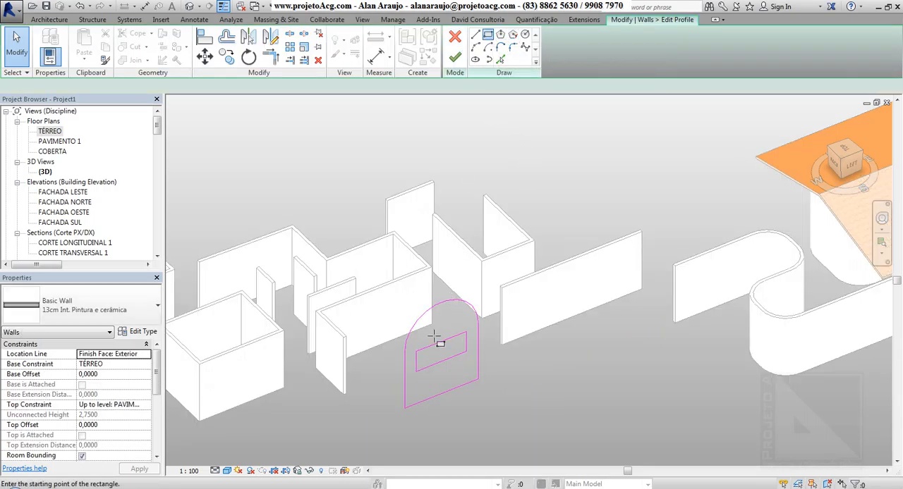
left_click(423, 397)
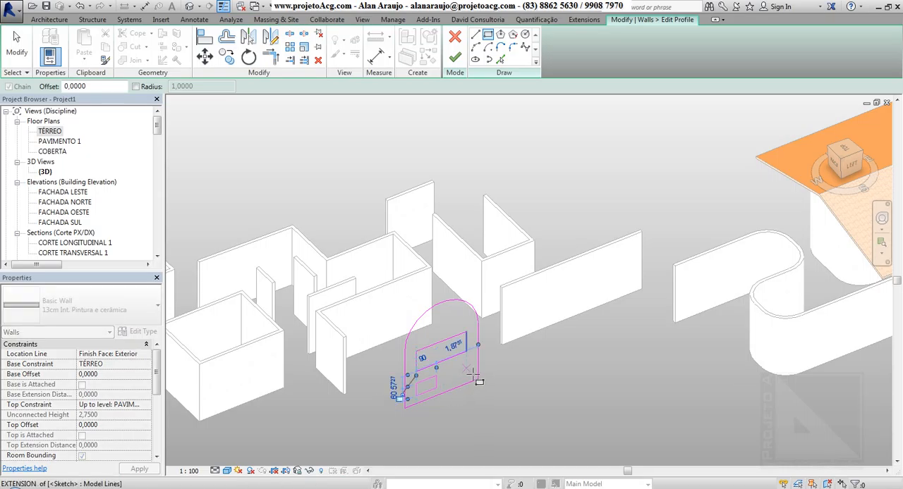
left_click(463, 396)
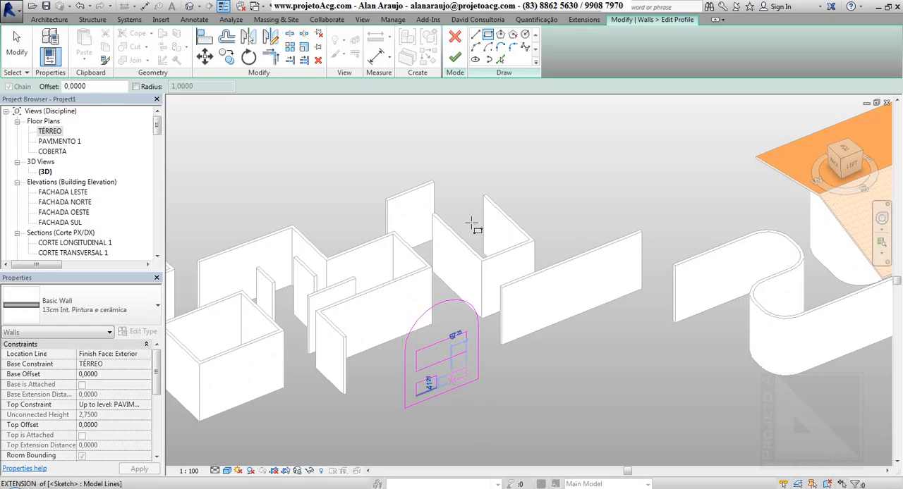
left_click(442, 323)
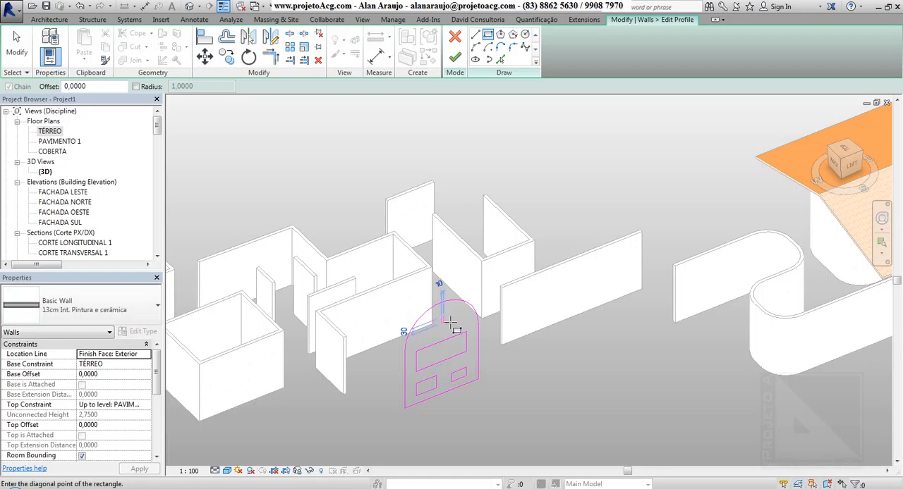
key("Escape")
key("Escape")
Draw a circular opening of 0.50 m radius under the arch, above the wide rectangular opening, and finish the profile edit.
left_click(525, 35)
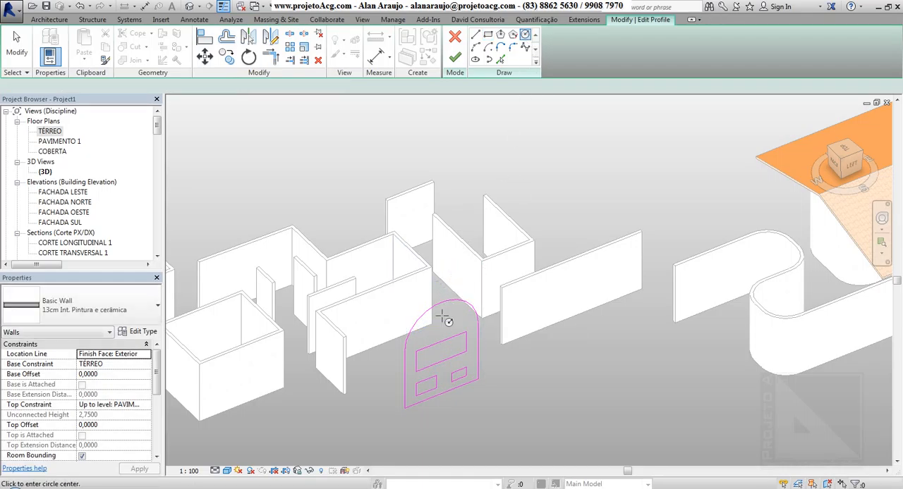
left_click(451, 325)
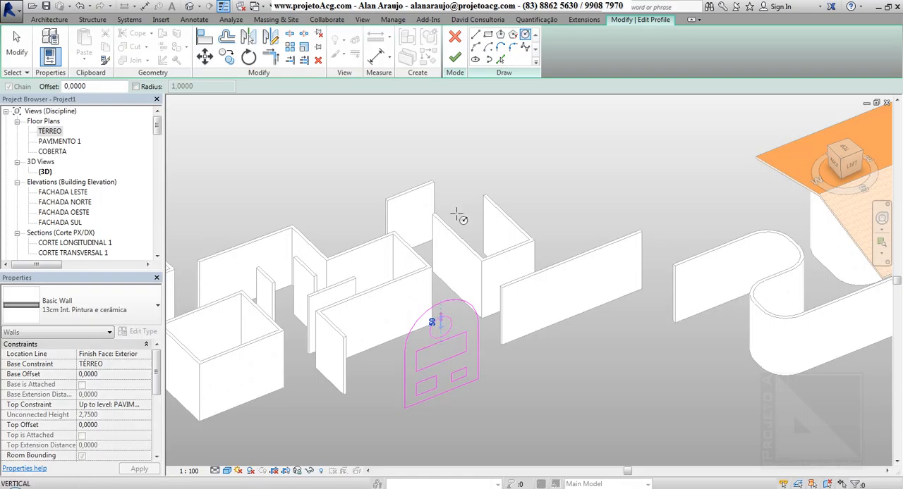
left_click(454, 56)
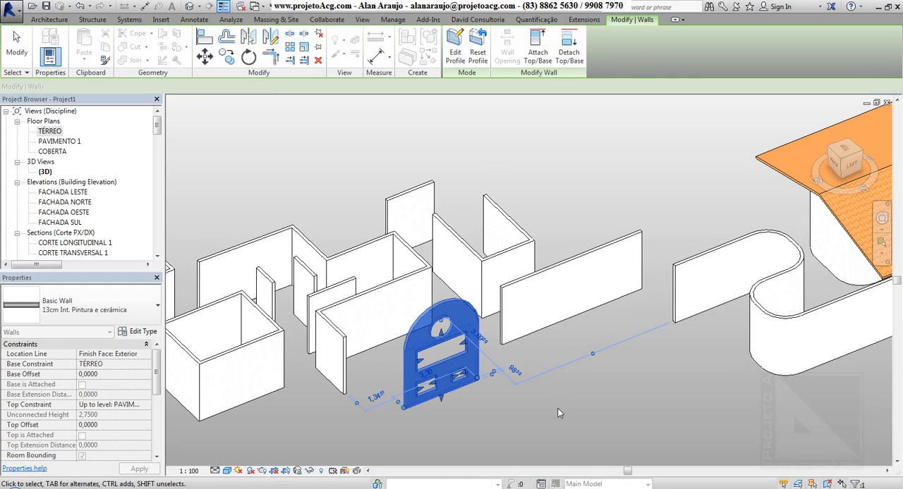
Select the whole chain of rounded rectangular walls under the roof and set their top constraint to Up to level: COBERTA.
middle_click_drag(536, 370, 592, 402, "shift")
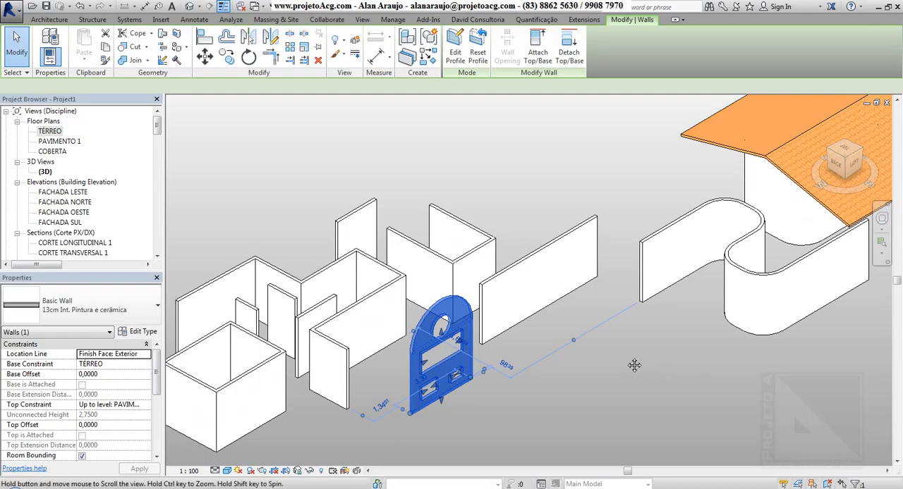
middle_click_drag(637, 365, 657, 341)
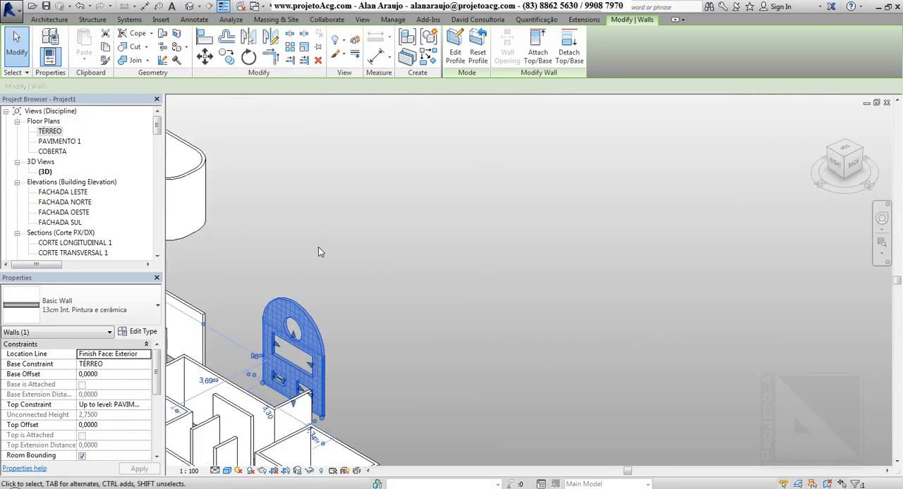
middle_click_drag(331, 263, 707, 388)
left_click(438, 349)
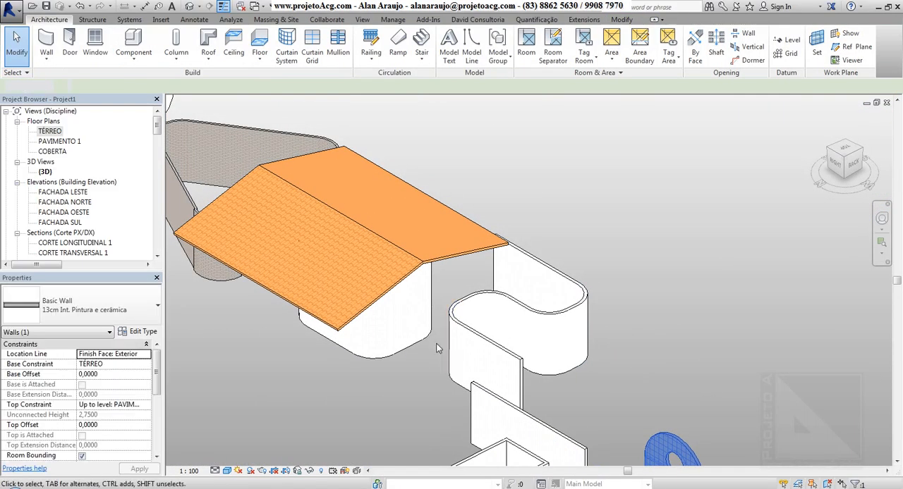
left_click(396, 357)
middle_click_drag(380, 377, 307, 262, "shift")
scroll(306, 259, "up", 3)
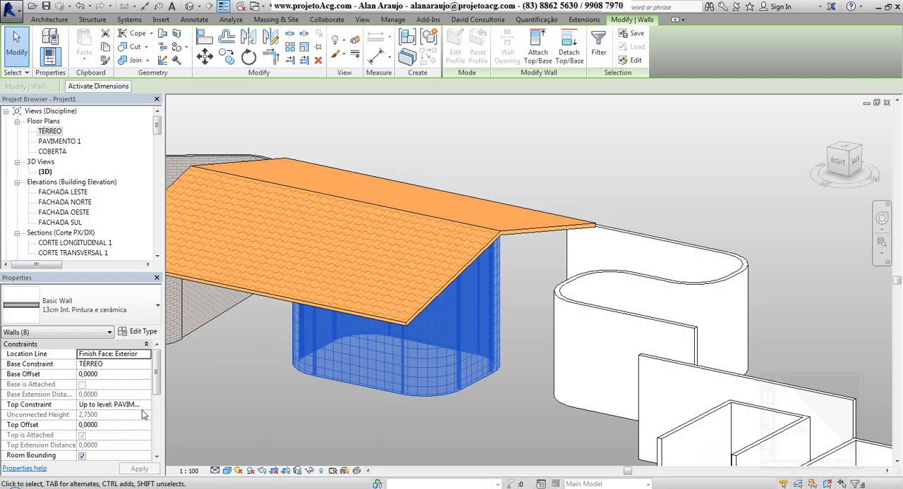
left_click(147, 406)
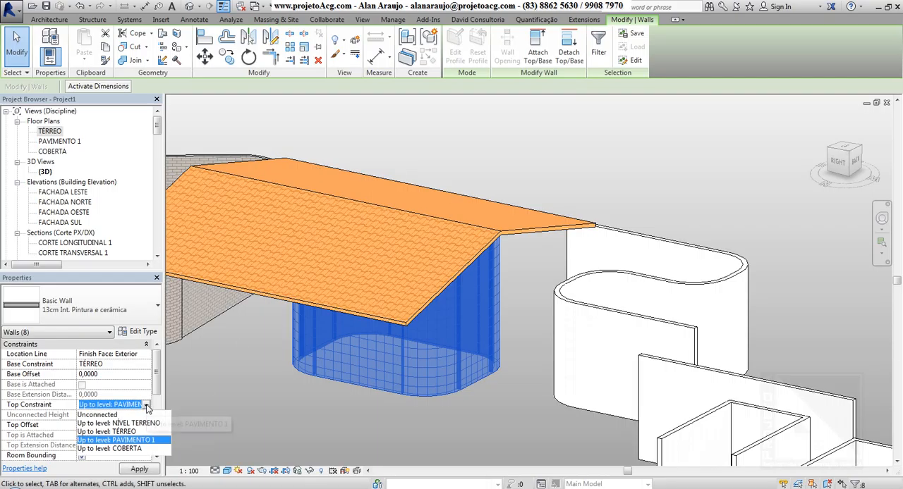
left_click(145, 449)
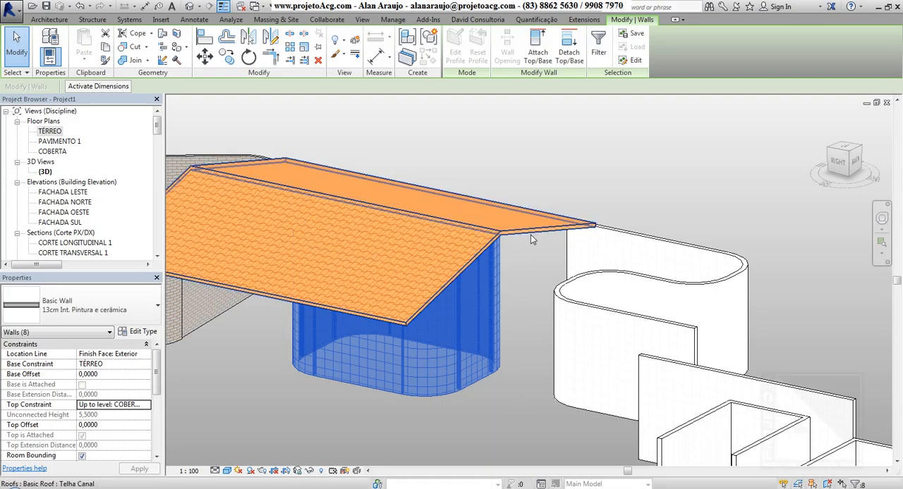
Detach the selected walls from all attached elements at once, and undo that detachment.
left_click(570, 55)
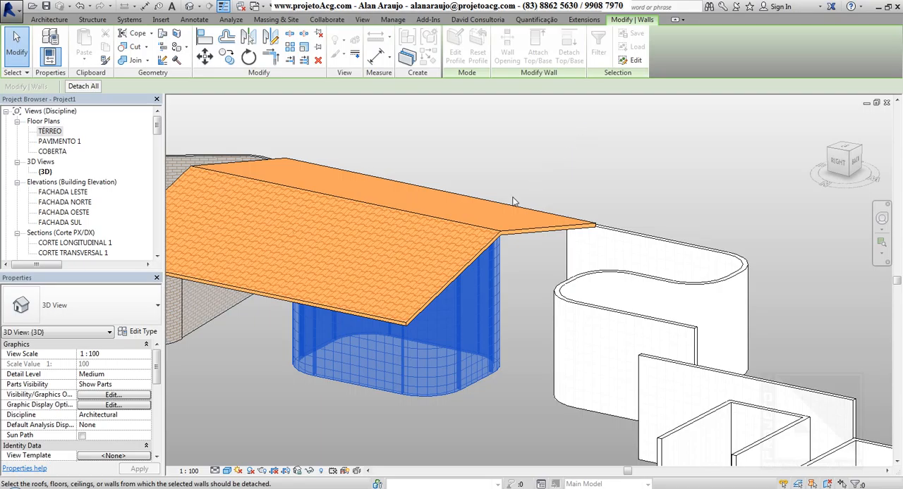
left_click(83, 86)
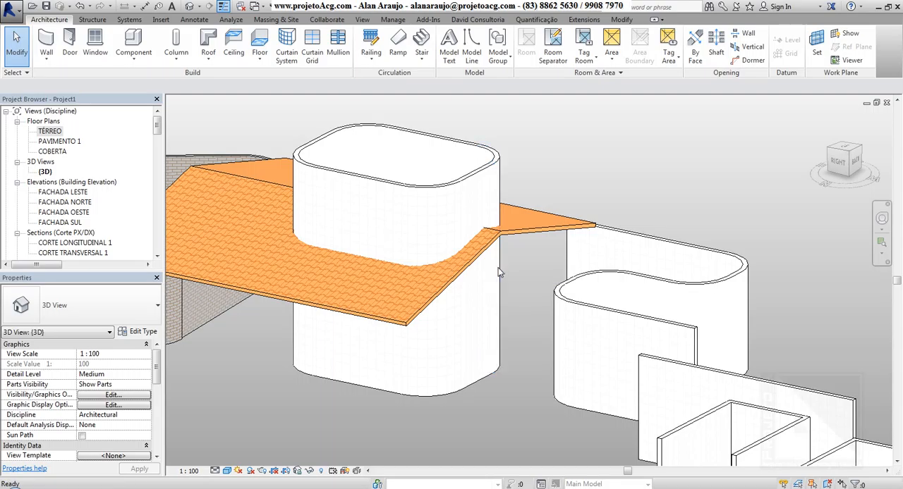
key("ctrl+z")
Reselect the chain of rounded rectangular walls and detach them specifically from the Telha Canal roof.
key("Tab")
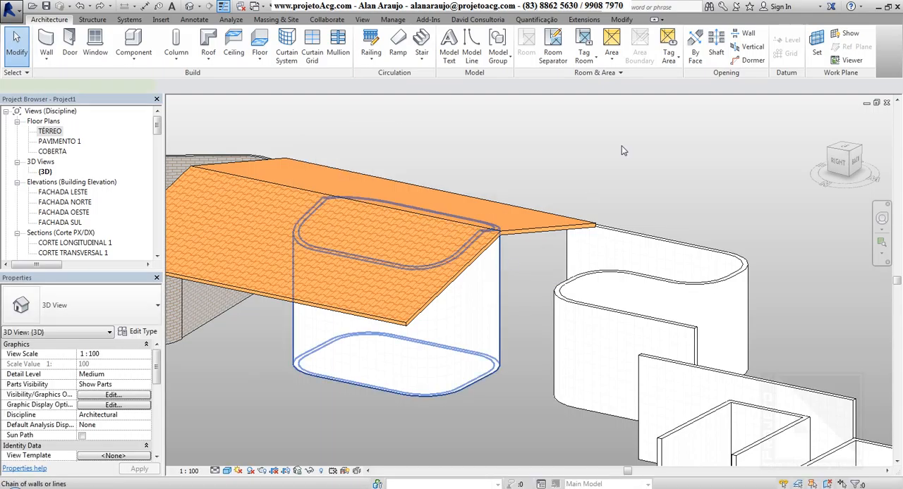
left_click(499, 267)
left_click(572, 48)
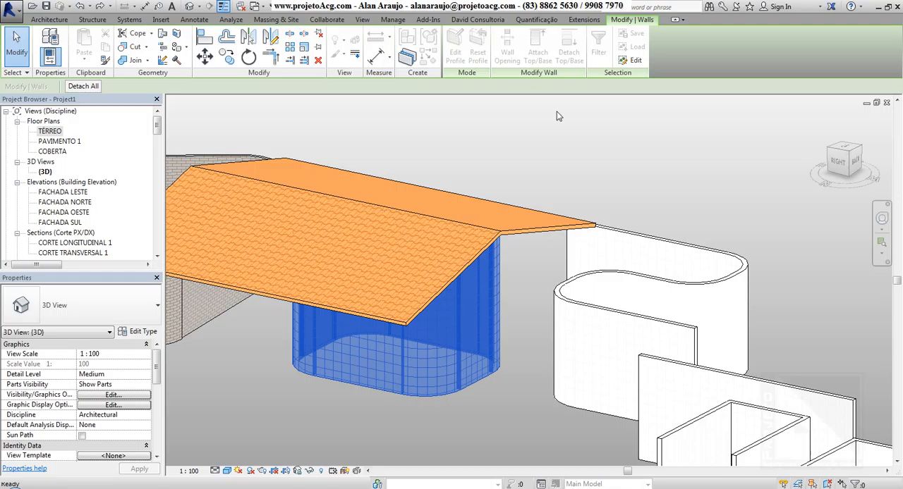
left_click(524, 236)
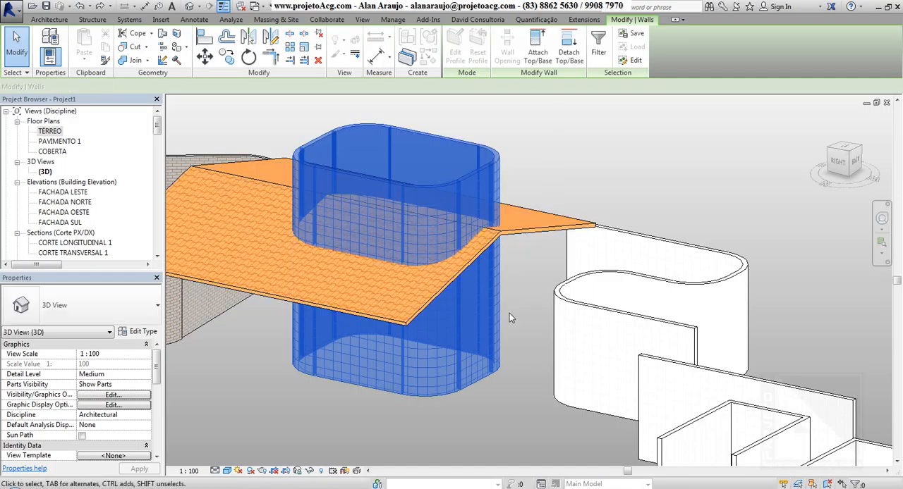
Attach the bases of the selected rounded walls to the Telha Canal roof and check them from the other side.
middle_click_drag(484, 298, 379, 171, "shift")
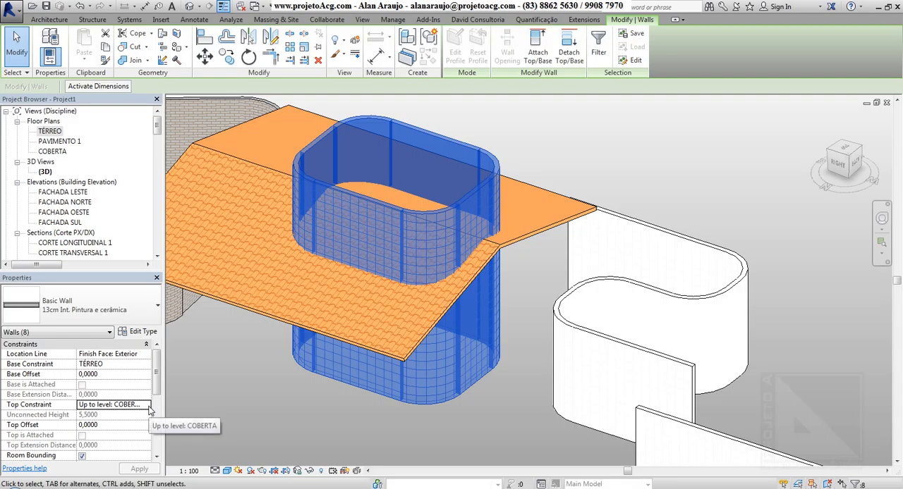
left_click(541, 54)
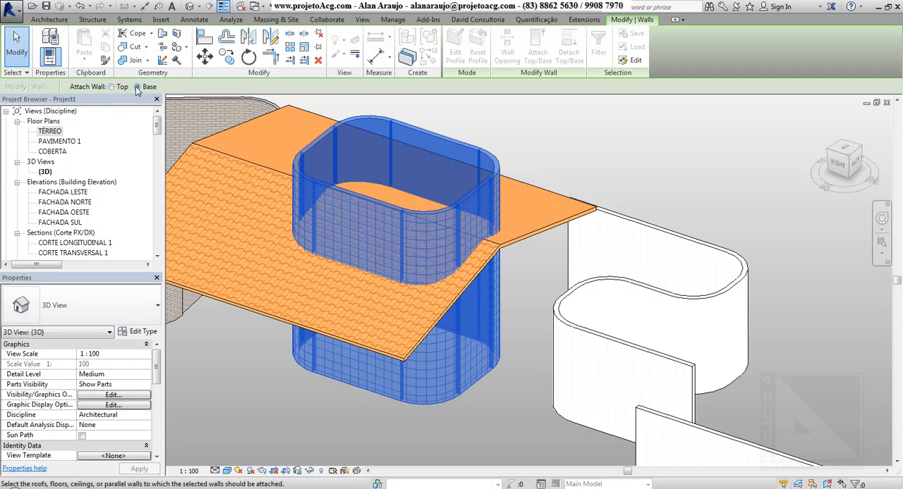
left_click(511, 242)
middle_click_drag(521, 383, 659, 355, "shift")
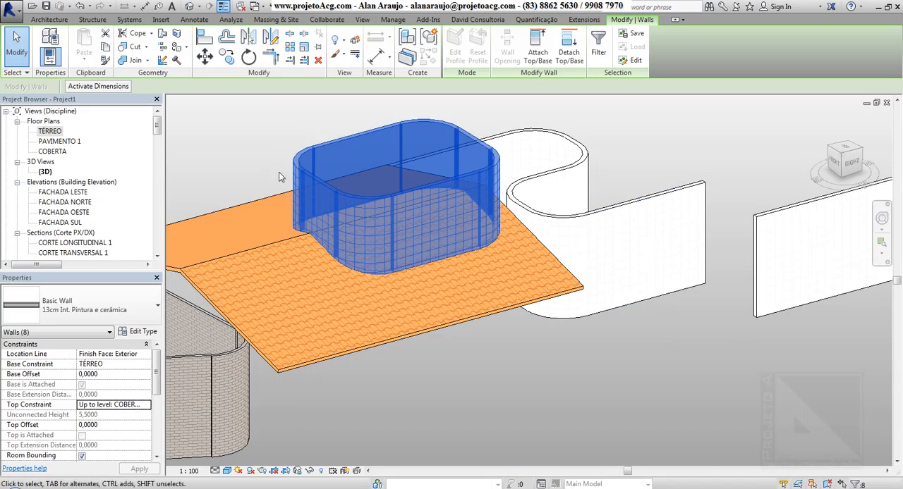
Open the TÉRREO floor plan, clear the wall selection and dismiss the save reminder without saving.
double_click(62, 132)
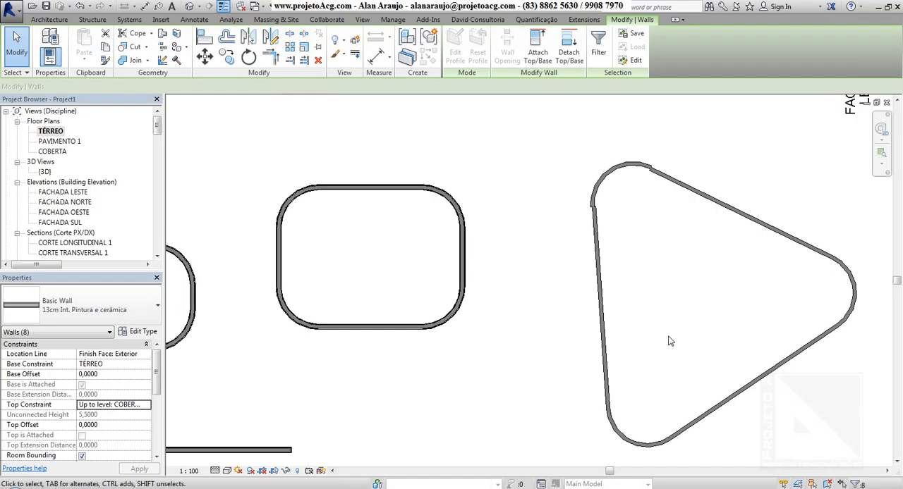
middle_click_drag(669, 338, 726, 303)
scroll(578, 337, "down", 3)
middle_click_drag(458, 336, 565, 308)
key("Escape")
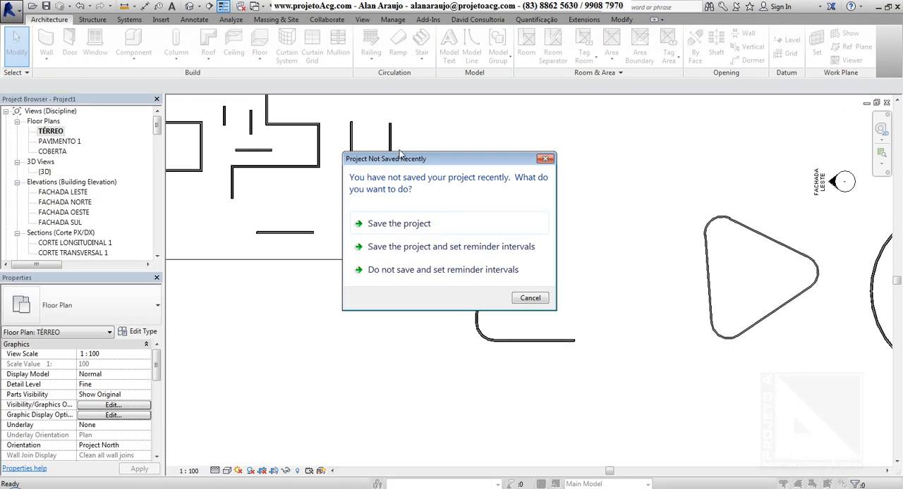
left_click(545, 161)
Set the floor plan's detail level to Fine and inspect the layers at the upper end of the U-shaped group's right wall.
scroll(359, 158, "up", 4)
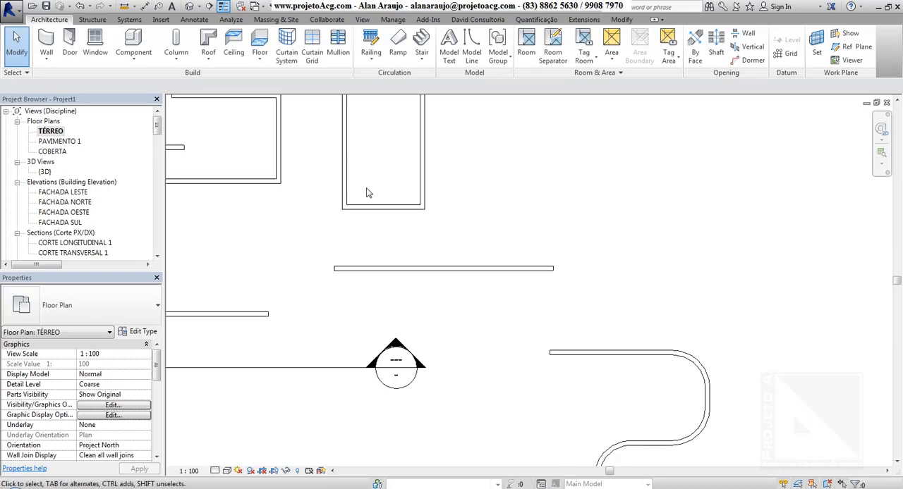
middle_click_drag(368, 191, 514, 413)
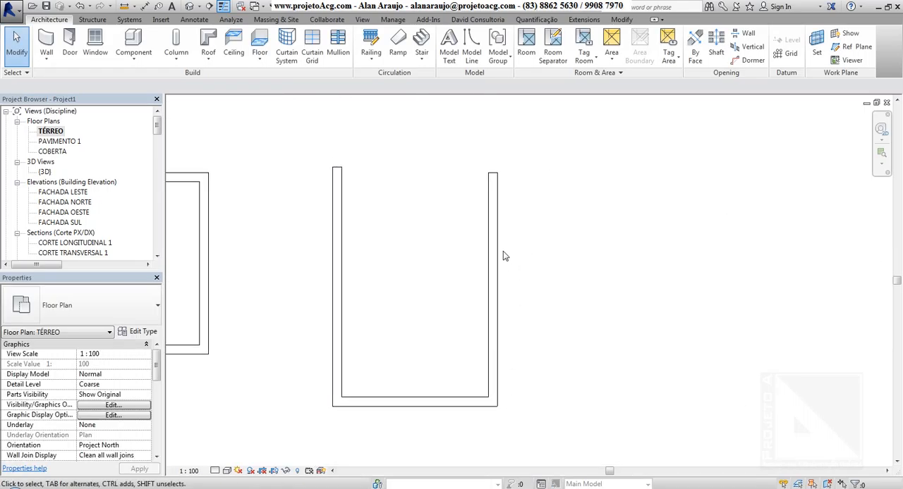
left_click(494, 255)
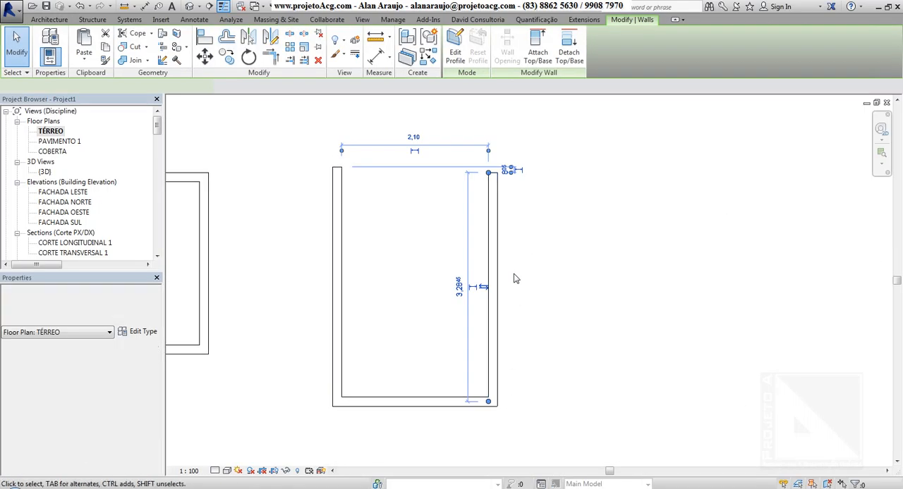
left_click(215, 470)
left_click(227, 462)
left_click(496, 162)
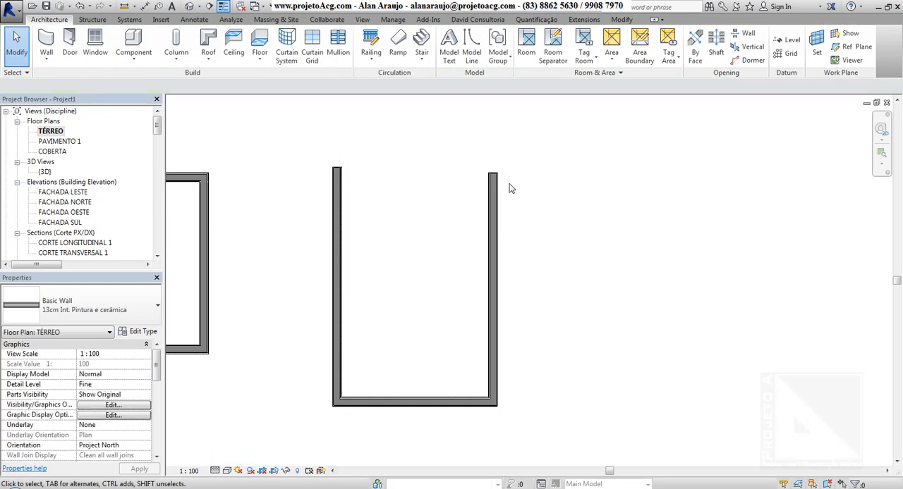
scroll(511, 188, "up", 3)
scroll(474, 174, "up", 3)
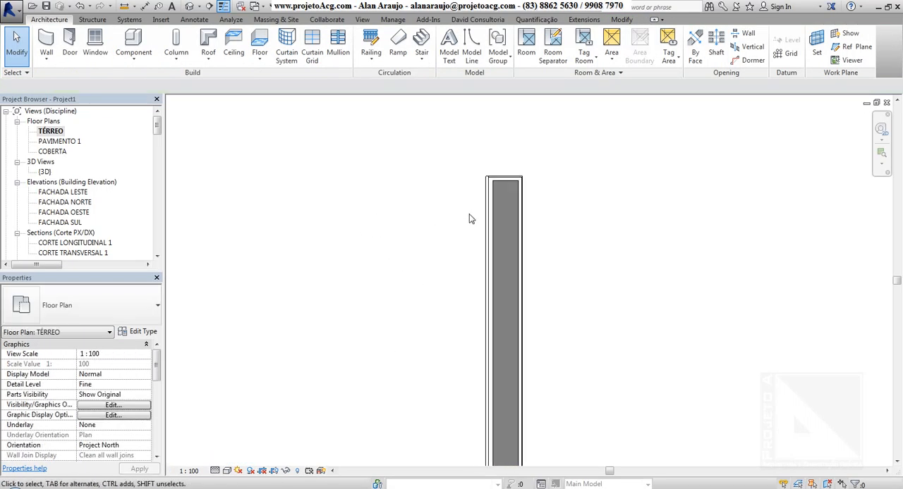
Select the U-shaped group's right wall and flip its orientation so its exterior face points outward.
scroll(471, 218, "up", 2)
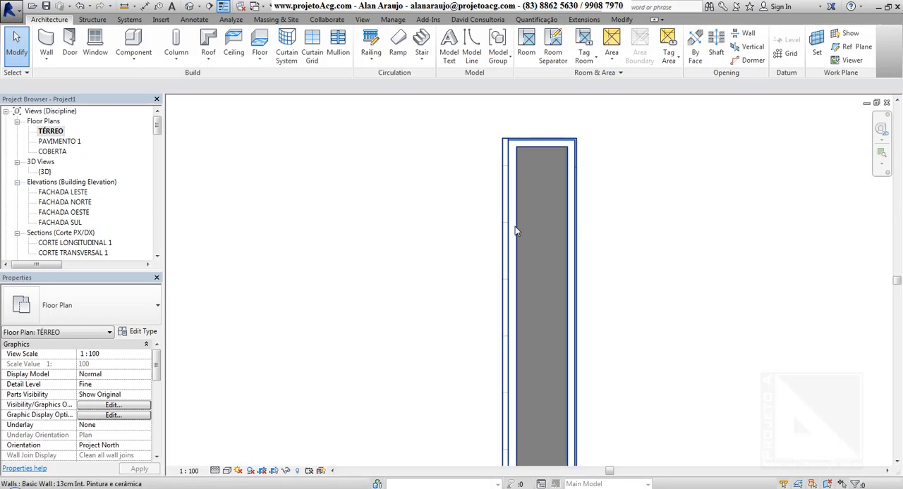
left_click(578, 194)
scroll(592, 297, "down", 4)
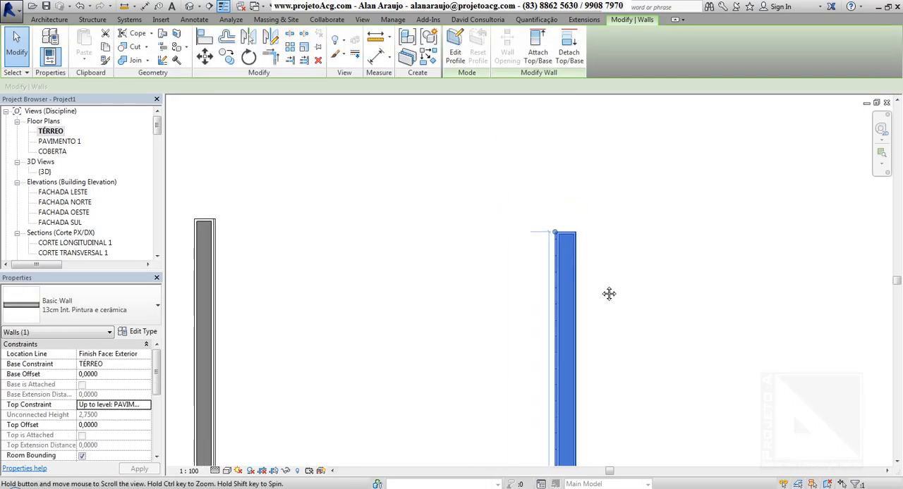
middle_click_drag(609, 293, 518, 187)
scroll(469, 333, "up", 3)
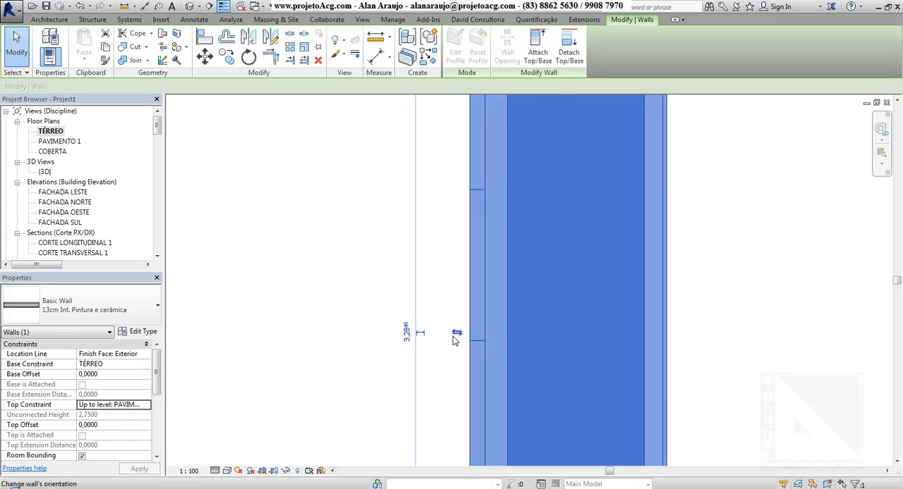
scroll(469, 336, "down", 7)
scroll(471, 338, "up", 7)
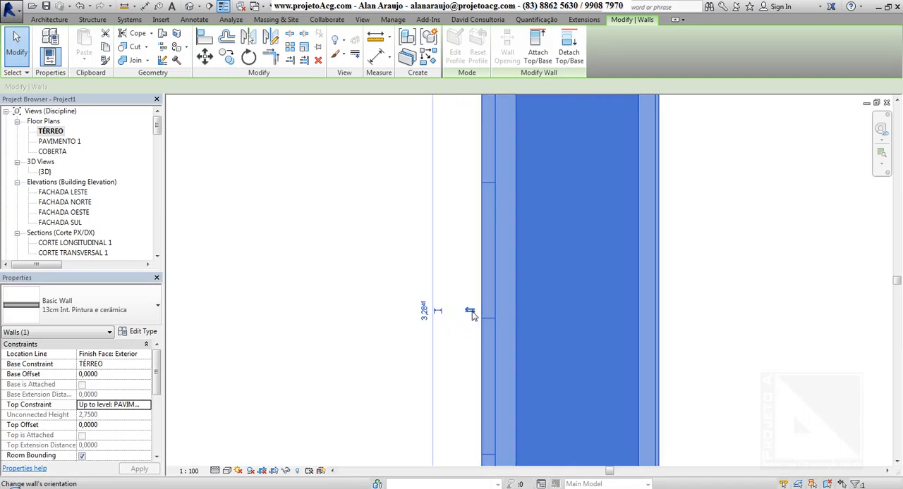
left_click(471, 312)
scroll(520, 339, "down", 4)
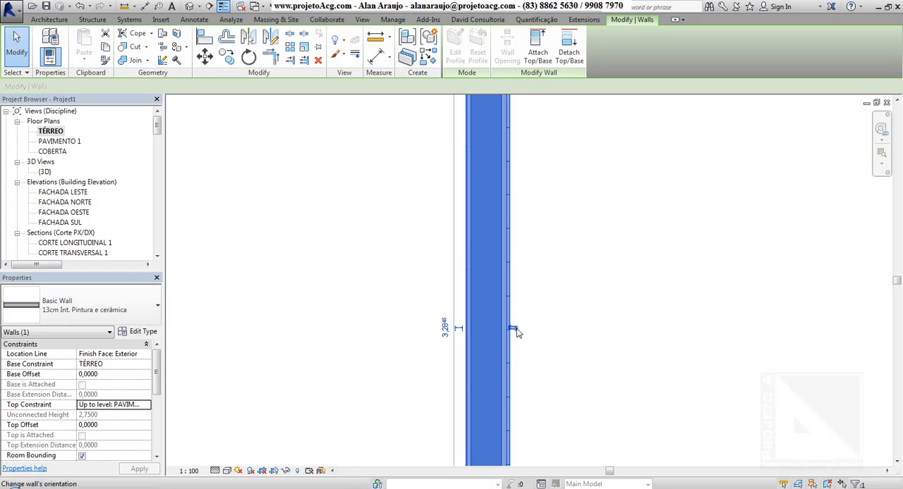
Flip the right wall back and forth about its exterior-face location line, ending with the exterior face outward.
left_click(513, 329)
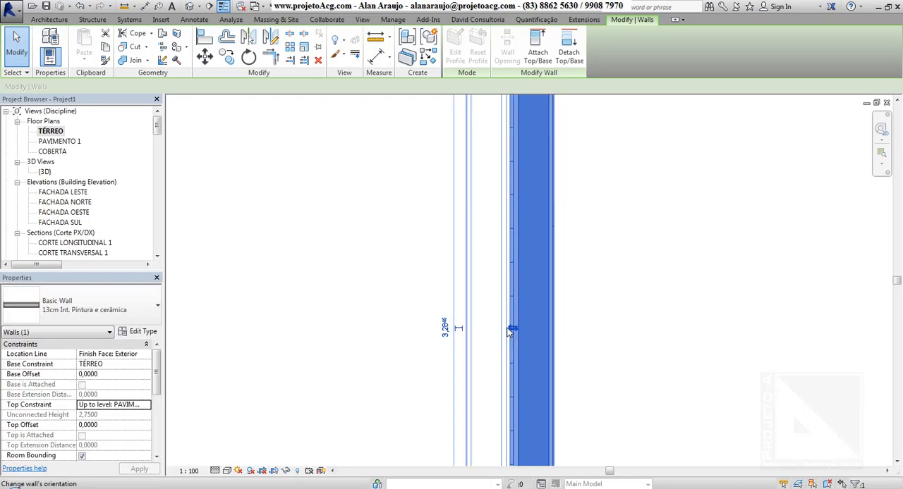
left_click(512, 329)
left_click(513, 329)
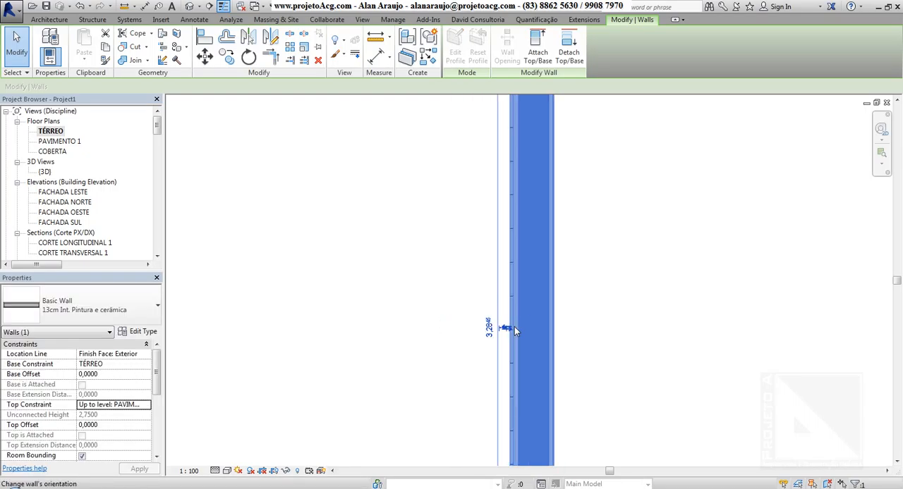
left_click(512, 330)
scroll(514, 328, "down", 5)
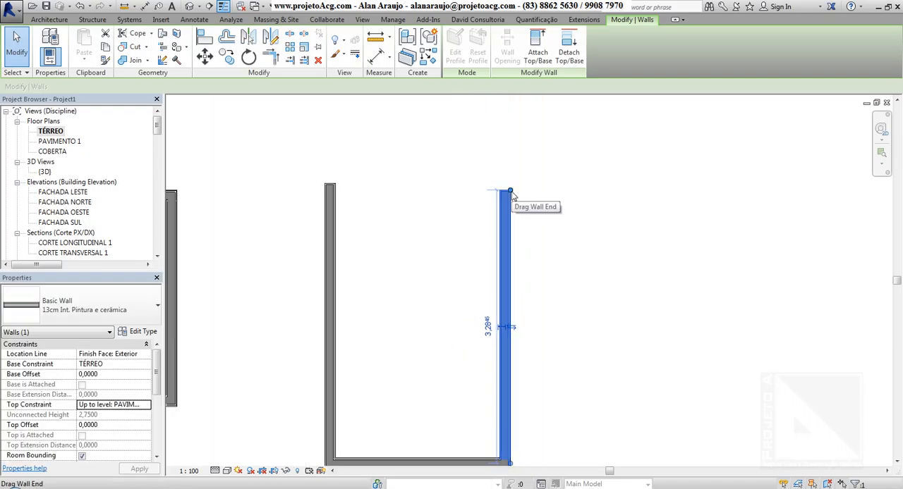
middle_click_drag(590, 268, 590, 241)
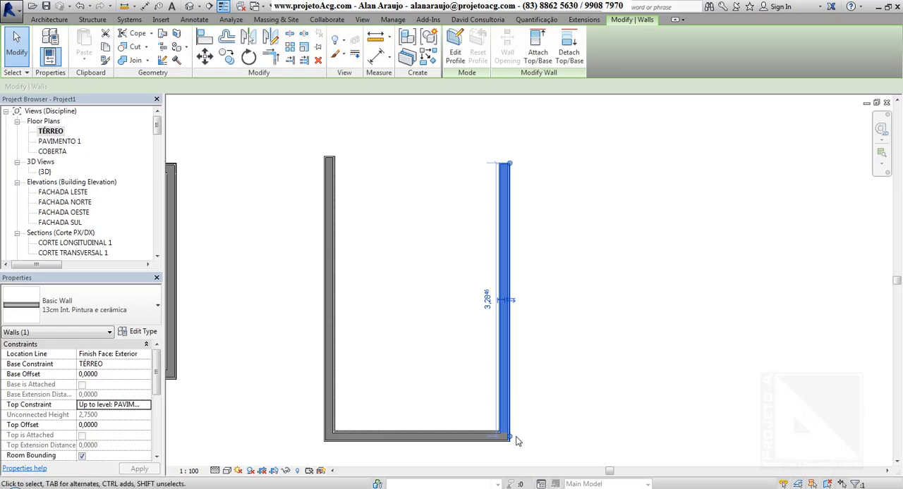
Set the right wall's location line to Wall Centerline and flip the wall about it.
left_click(146, 354)
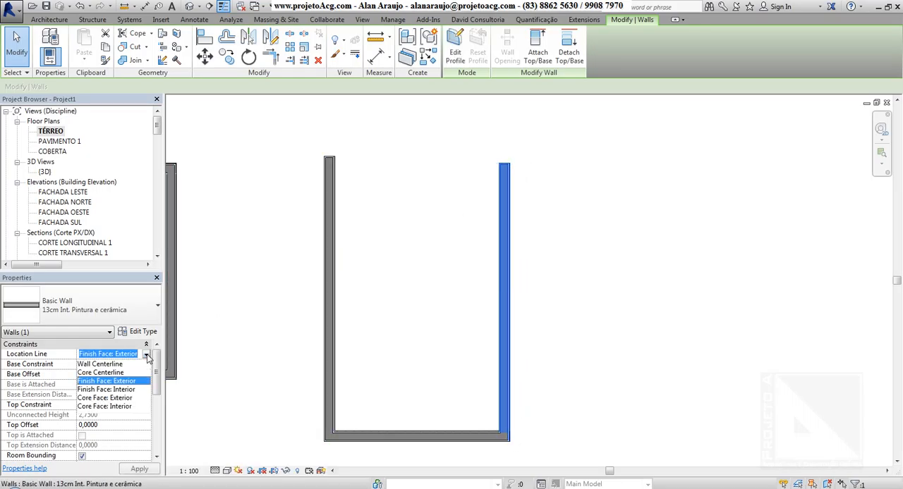
left_click(100, 364)
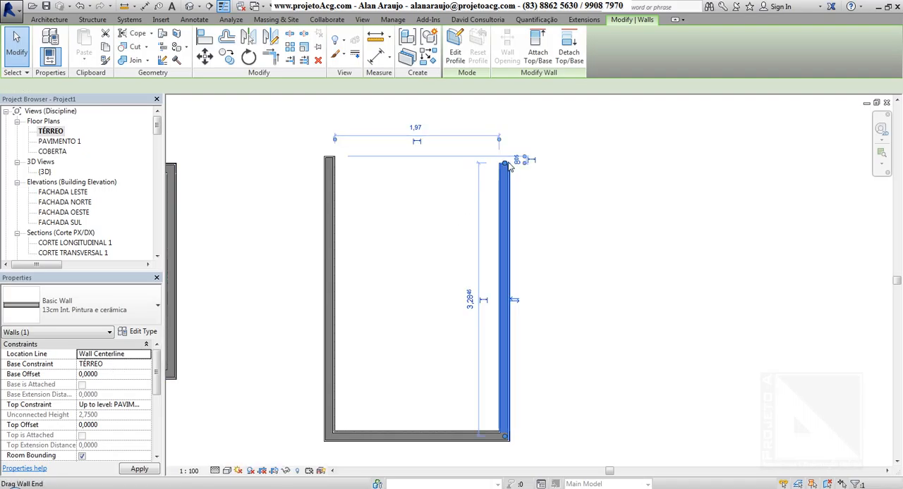
left_click(516, 302)
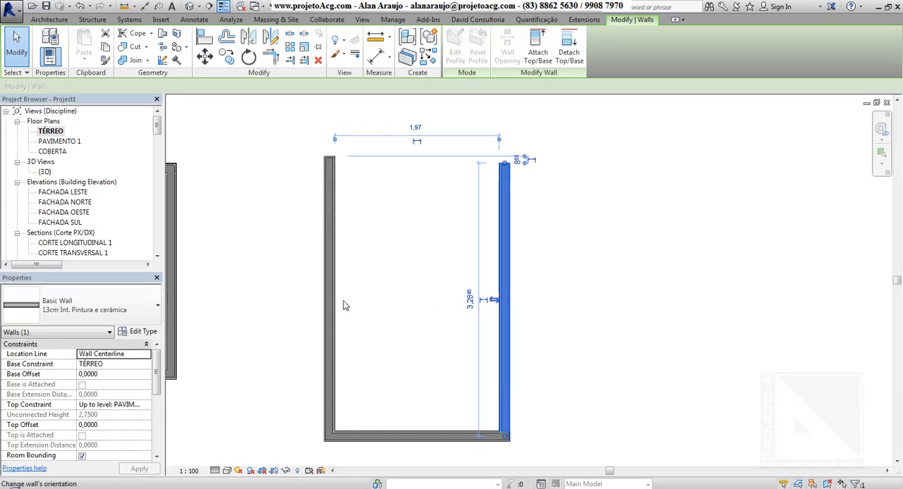
Set the right wall's location line to Finish Face: Exterior and stretch its upper end until the wall is about 3.80 m long.
left_click(106, 354)
left_click(106, 380)
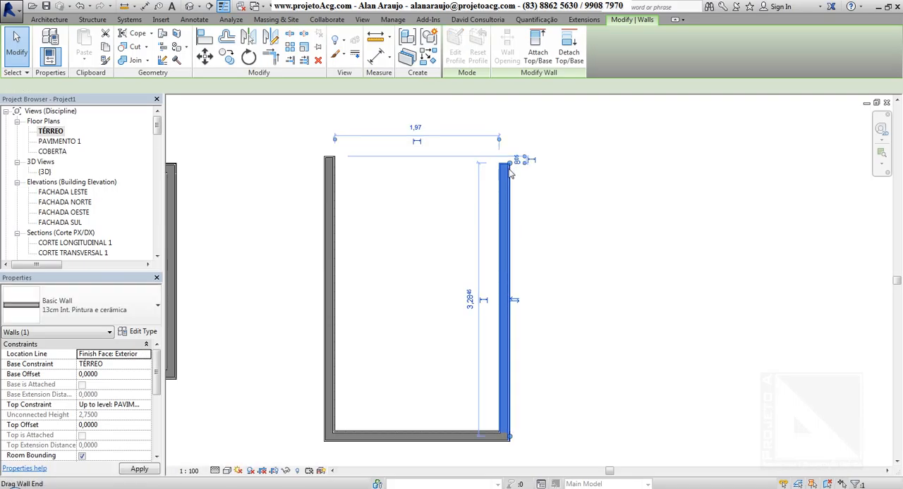
mouse_move(511, 173)
left_mouse_down()
mouse_move(512, 242)
mouse_move(520, 187)
left_mouse_up()
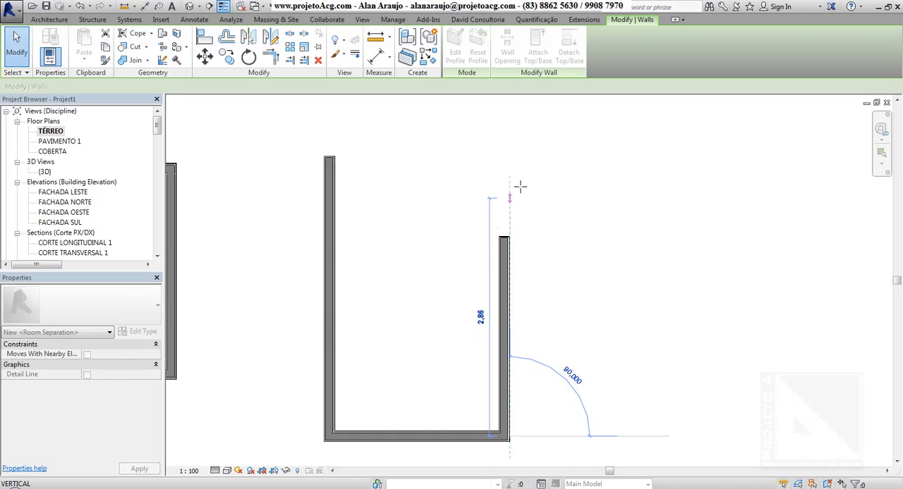
left_click_drag(520, 126, 519, 125)
left_click(514, 166)
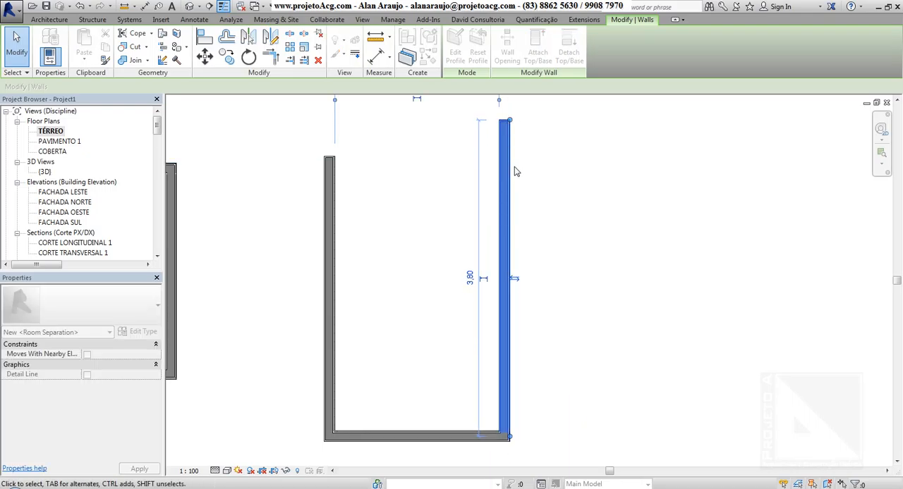